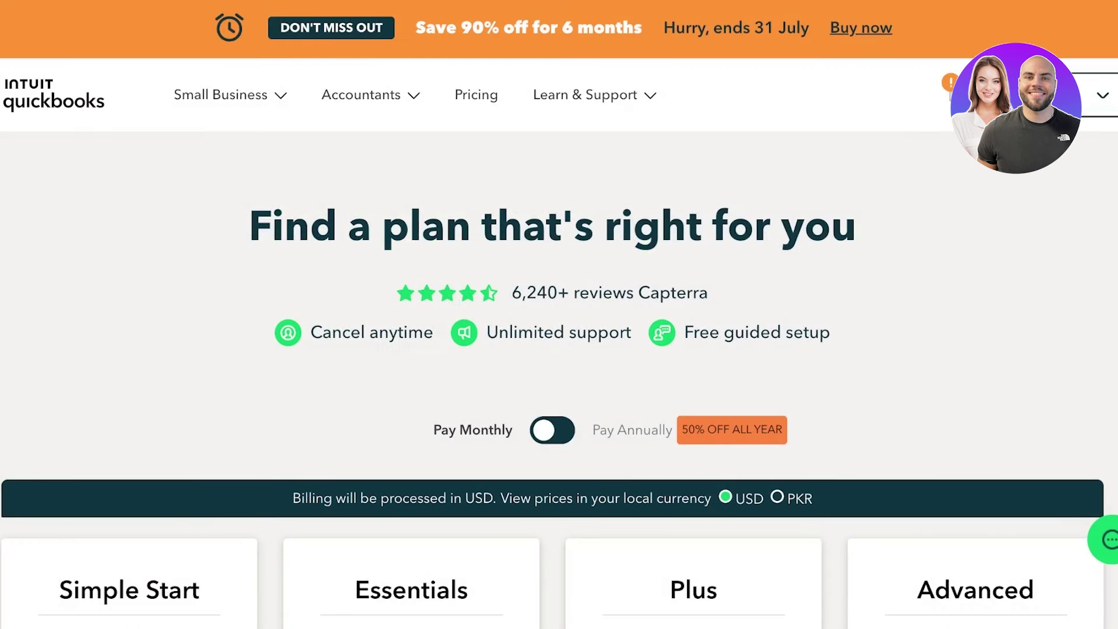
Step: Compare the monthly prices and included features of the Simple Start, Essentials, Plus and Advanced plans
{"action": "scroll", "coordinate": [559, 344], "scroll_direction": "down", "scroll_amount": 1}
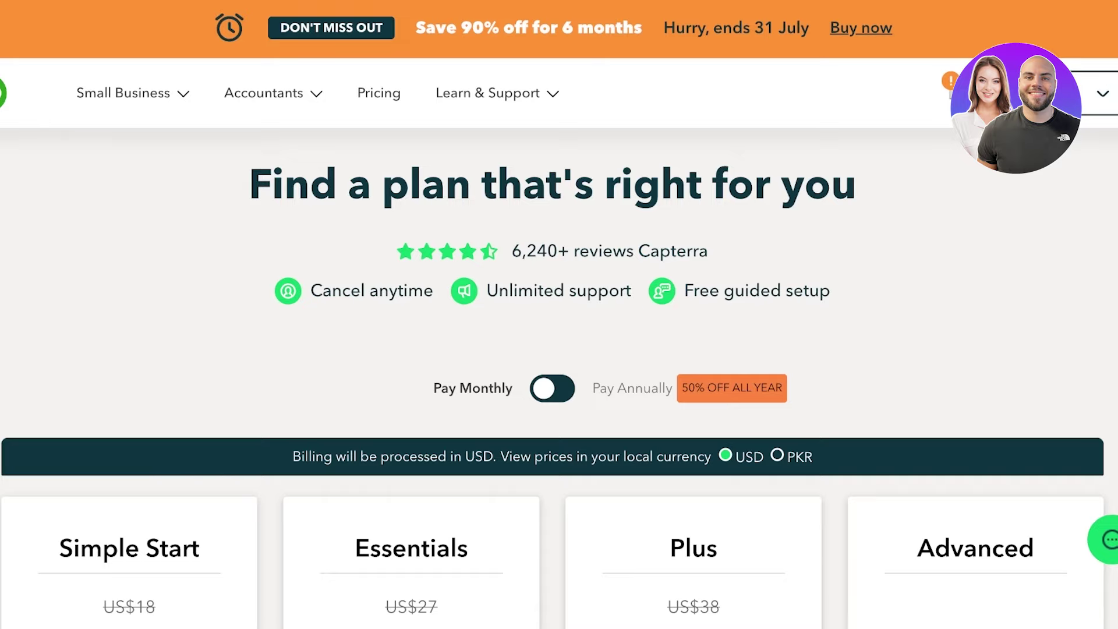
{"action": "scroll", "coordinate": [553, 367], "scroll_direction": "down", "scroll_amount": 4}
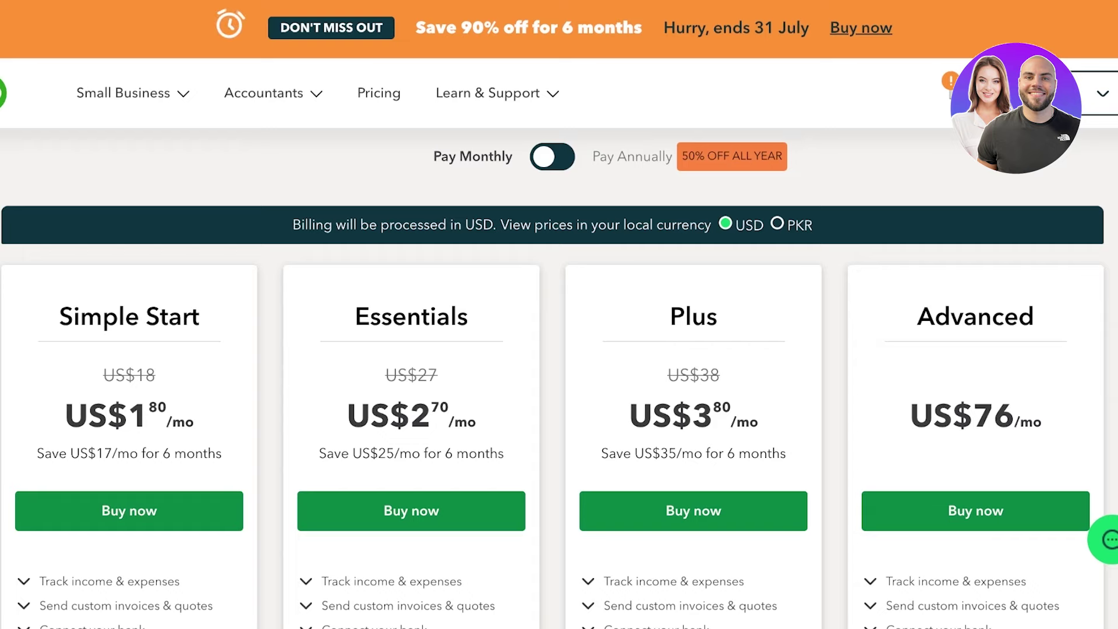
{"action": "scroll", "coordinate": [553, 378], "scroll_direction": "down", "scroll_amount": 1}
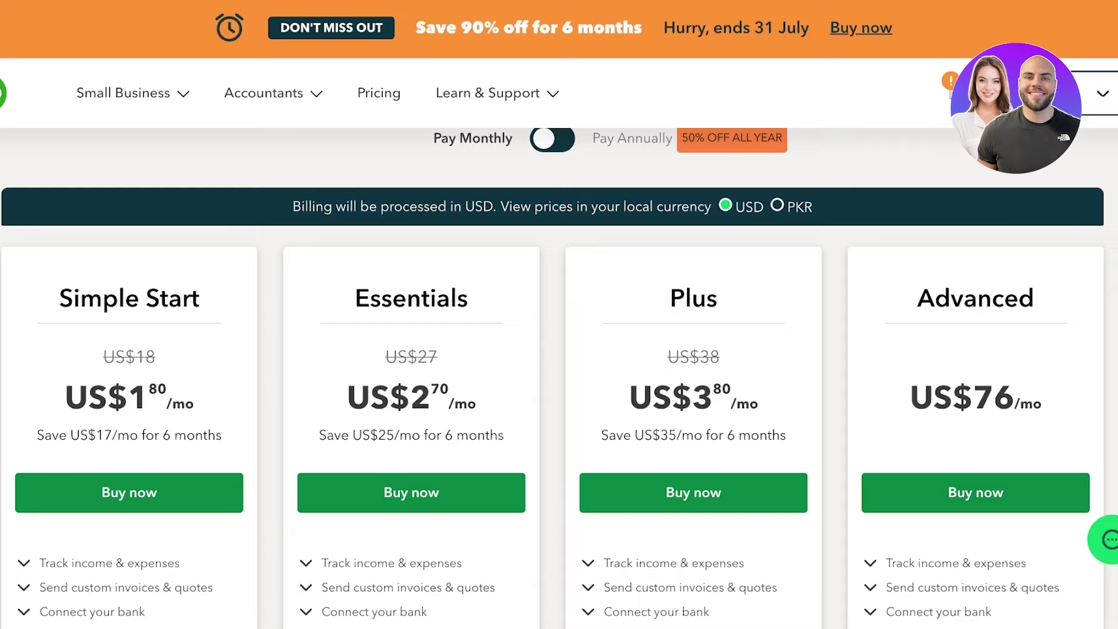
{"action": "scroll", "coordinate": [559, 373], "scroll_direction": "down", "scroll_amount": 1}
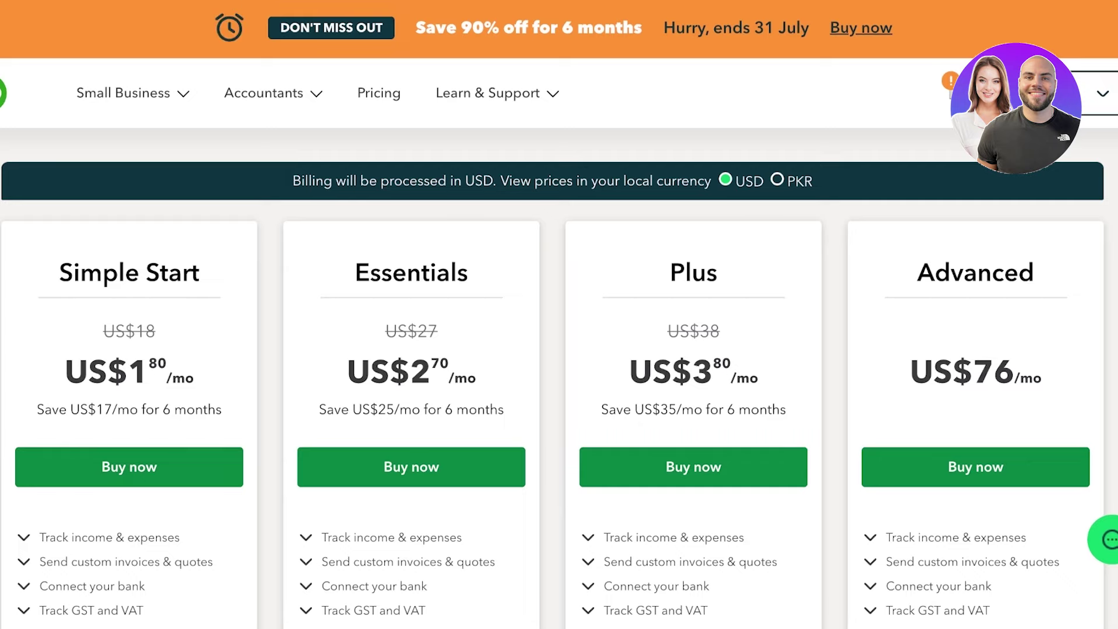
{"action": "scroll", "coordinate": [559, 378], "scroll_direction": "down", "scroll_amount": 3}
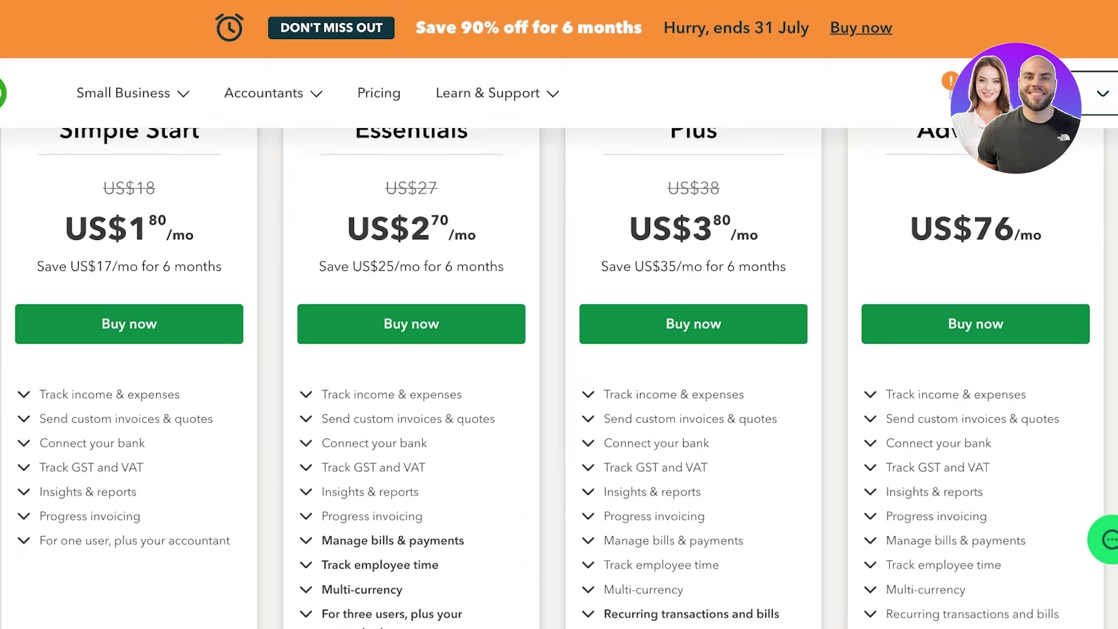
{"action": "scroll", "coordinate": [559, 378], "scroll_direction": "up", "scroll_amount": 1}
{"action": "scroll", "coordinate": [559, 379], "scroll_direction": "up", "scroll_amount": 1}
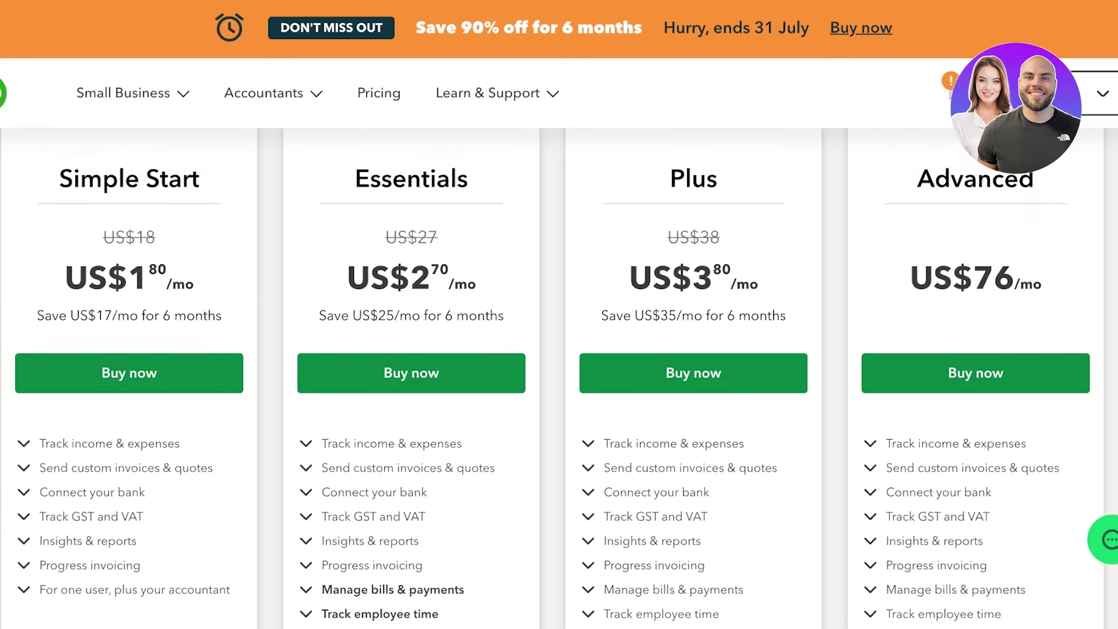
{"action": "scroll", "coordinate": [559, 378], "scroll_direction": "up", "scroll_amount": 3}
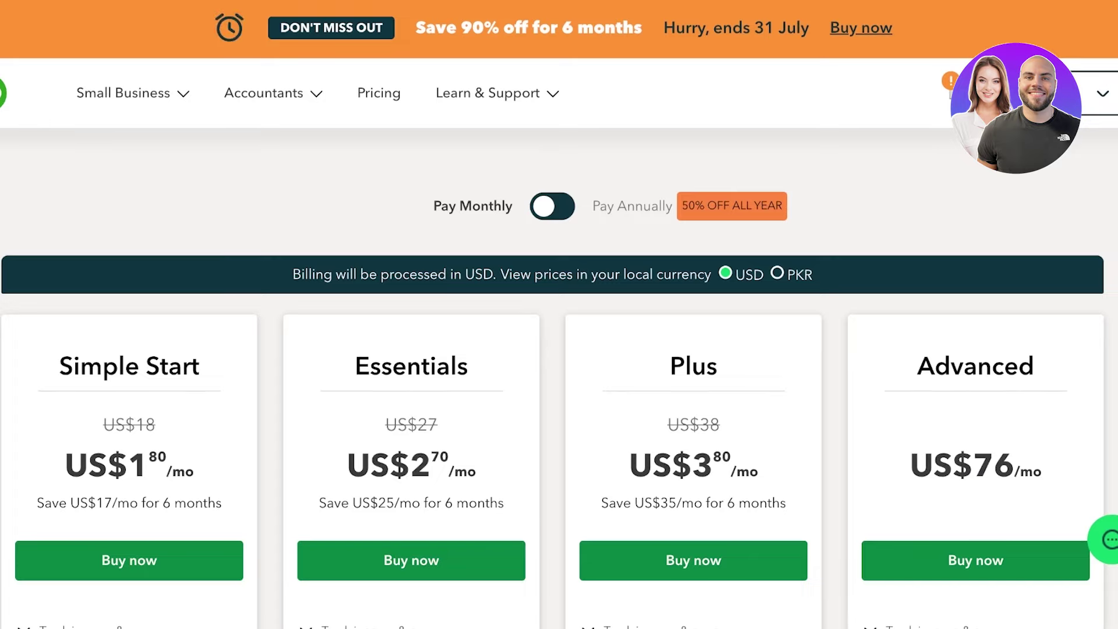
{"action": "scroll", "coordinate": [559, 378], "scroll_direction": "down", "scroll_amount": 1}
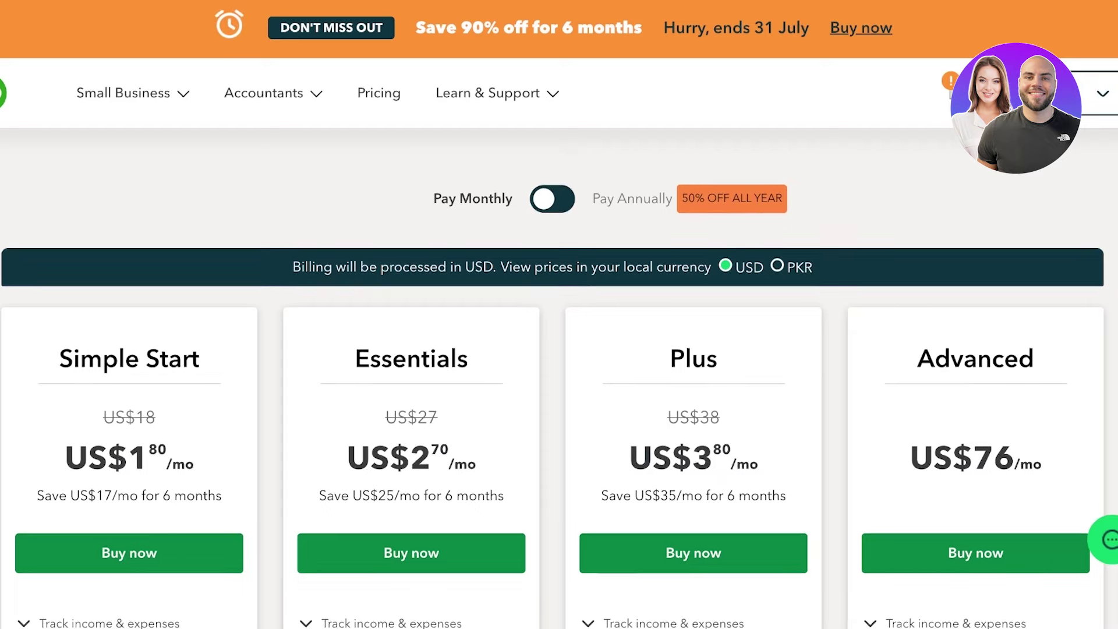
{"action": "scroll", "coordinate": [559, 390], "scroll_direction": "down", "scroll_amount": 1}
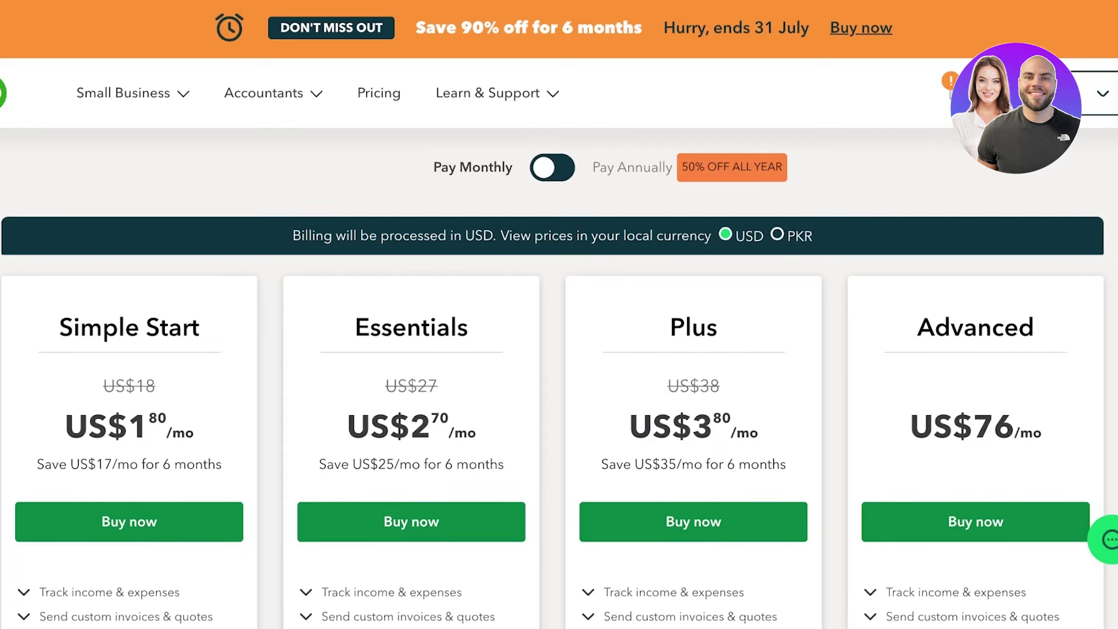
{"action": "scroll", "coordinate": [559, 378], "scroll_direction": "down", "scroll_amount": 3}
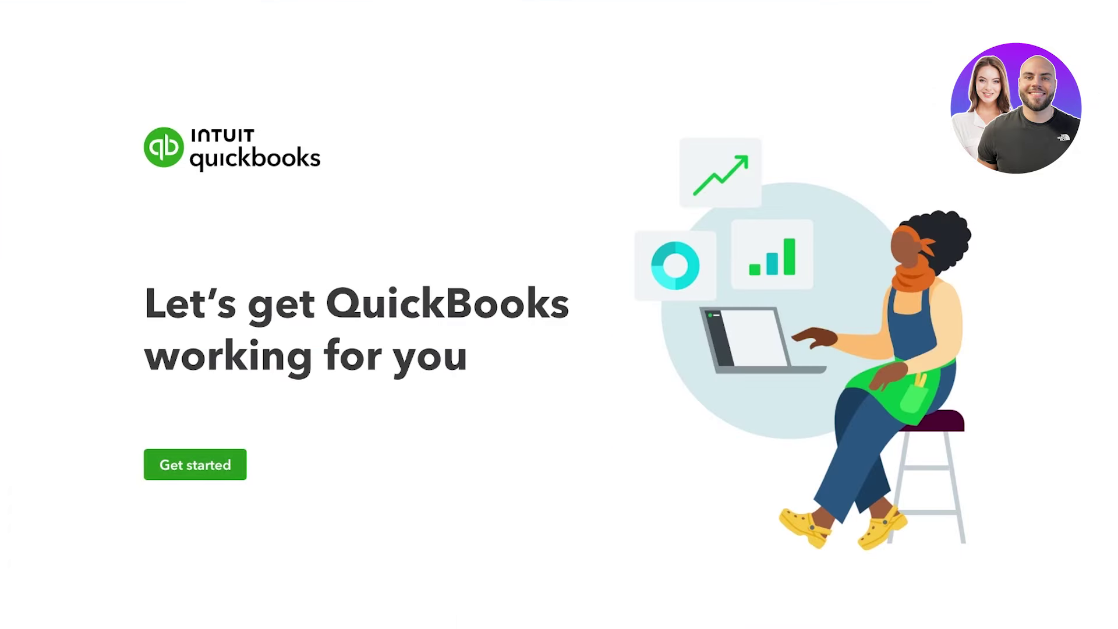
Step: Start the account setup and enter Lilys as the legal business name
{"action": "left_click", "coordinate": [195, 465]}
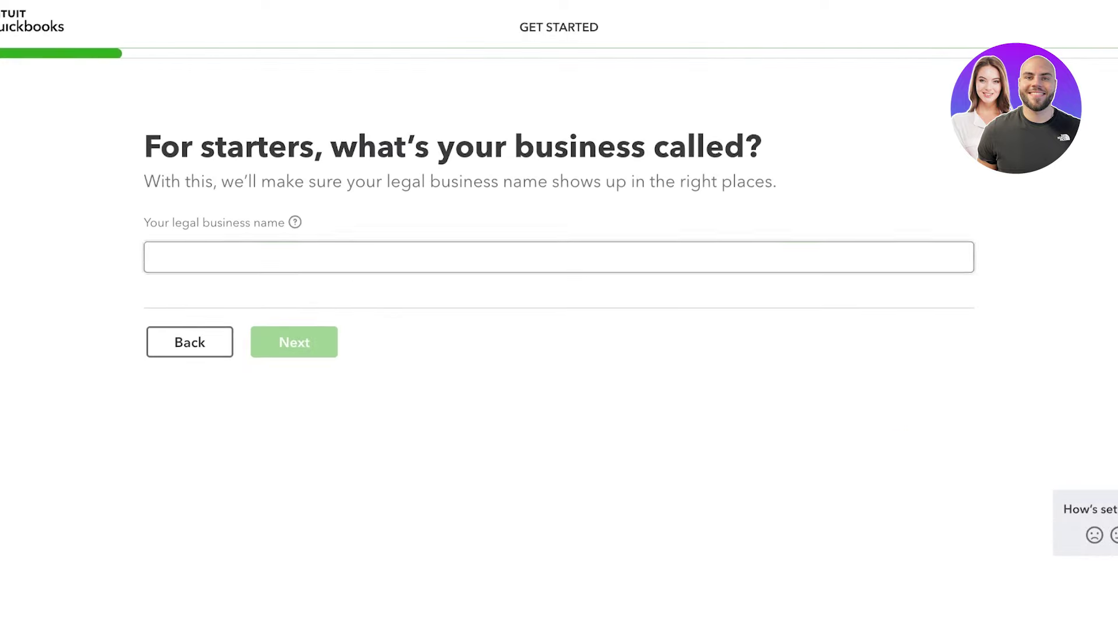
{"action": "left_click", "coordinate": [153, 257]}
{"action": "type", "text": "Lilys"}
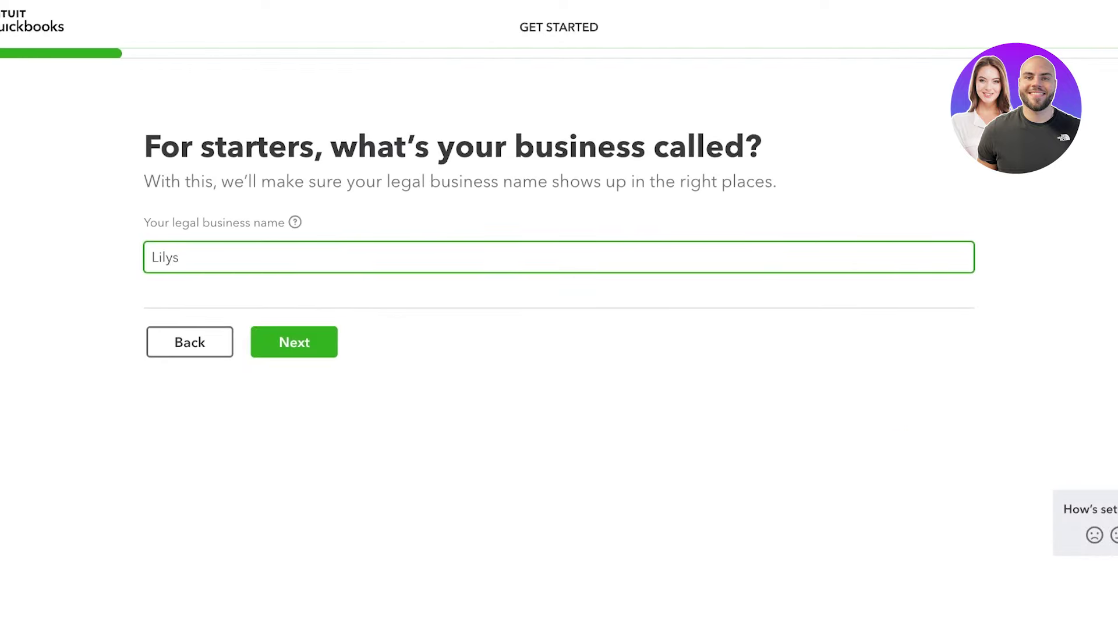
{"action": "key", "text": "Return"}
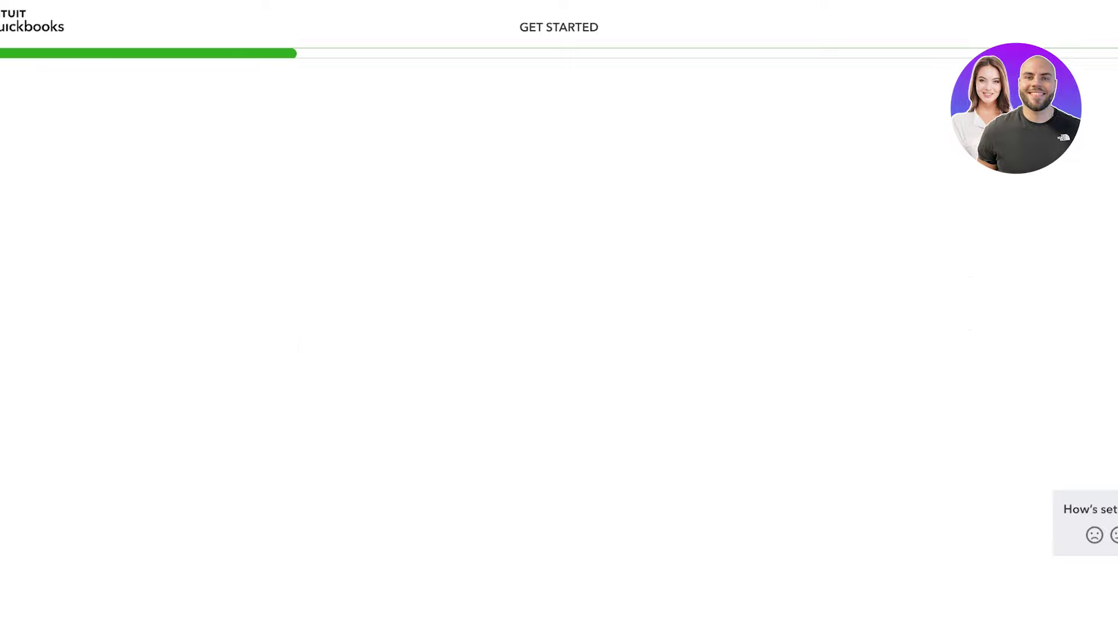
Step: Set the industry to Personal, Beauty, Wellbeing and other services and the business structure to Sole trader, and continue
{"action": "left_click", "coordinate": [559, 253]}
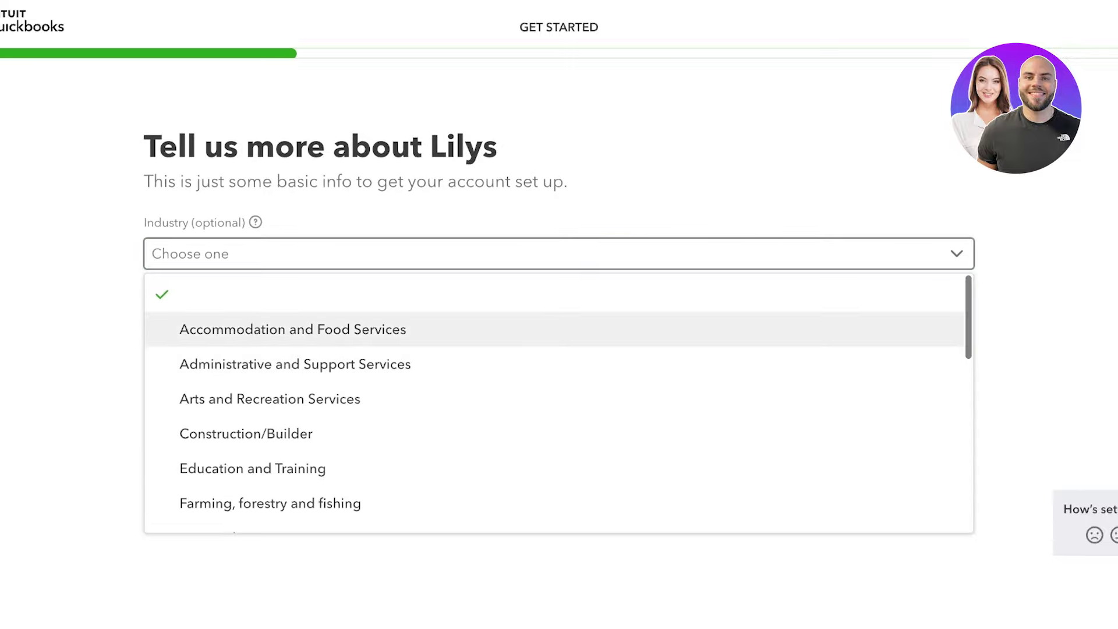
{"action": "scroll", "coordinate": [558, 364], "scroll_direction": "down", "scroll_amount": 3}
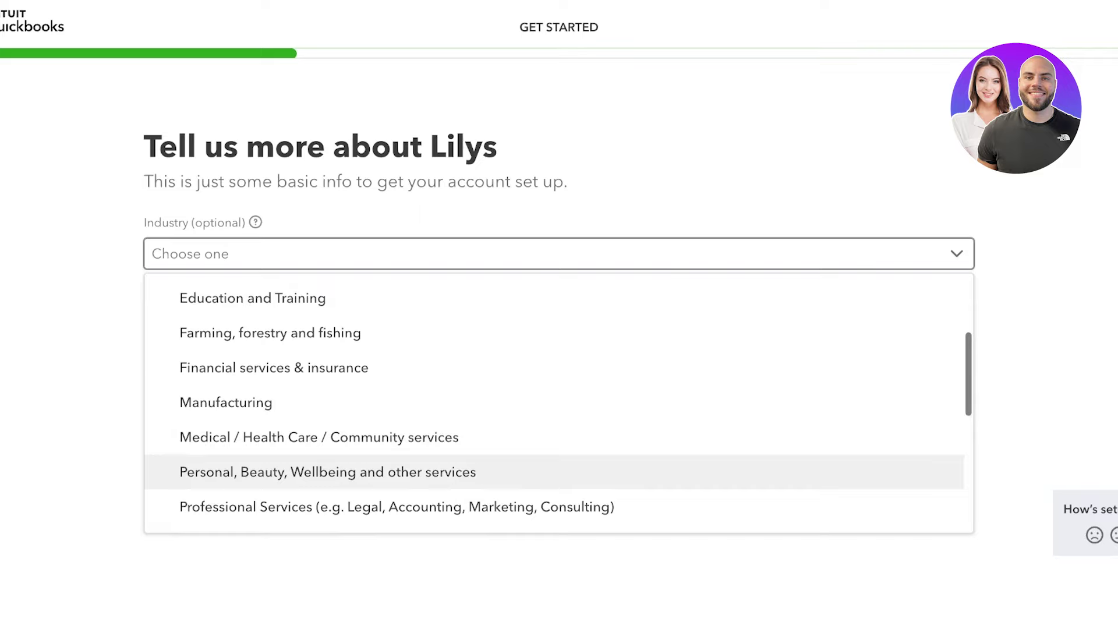
{"action": "left_click", "coordinate": [558, 472]}
{"action": "left_click", "coordinate": [559, 336]}
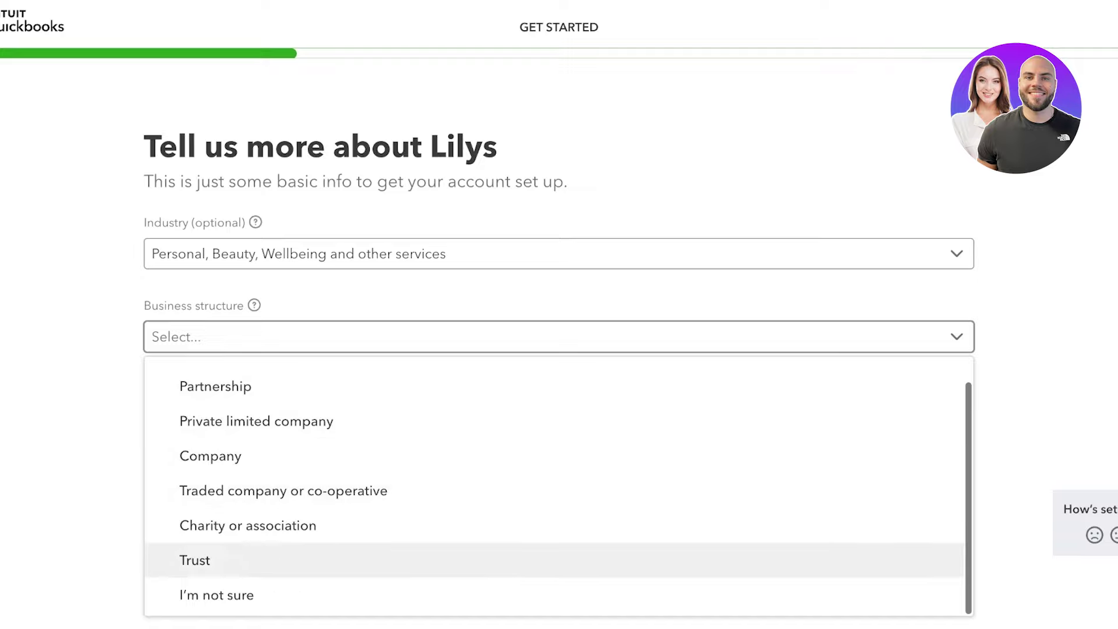
{"action": "scroll", "coordinate": [554, 486], "scroll_direction": "up", "scroll_amount": 1}
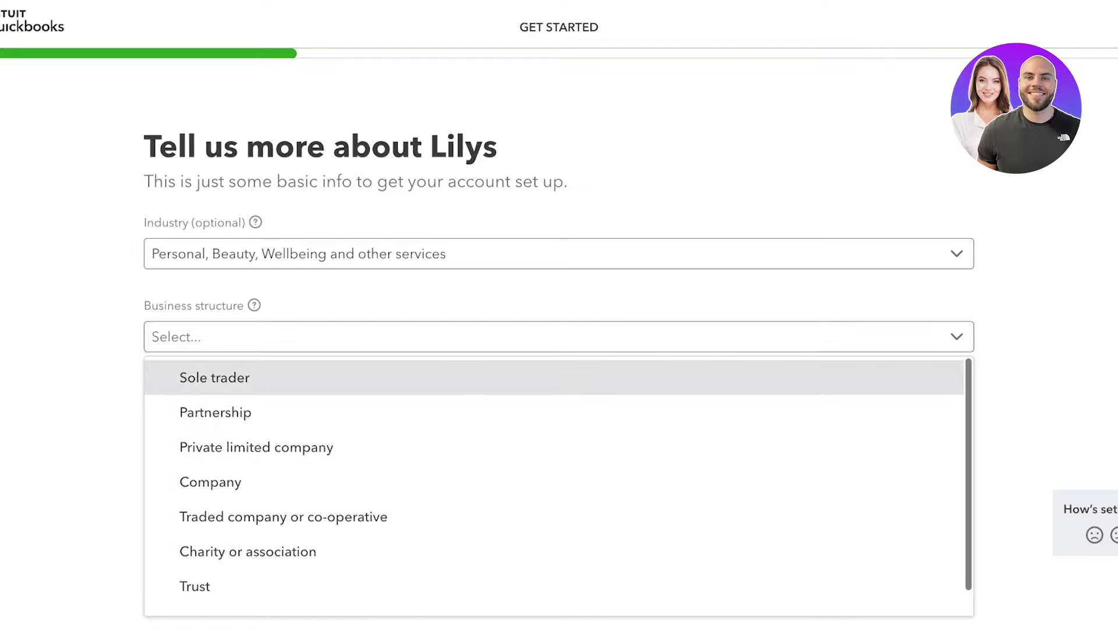
{"action": "left_click", "coordinate": [214, 377]}
{"action": "left_click", "coordinate": [294, 424]}
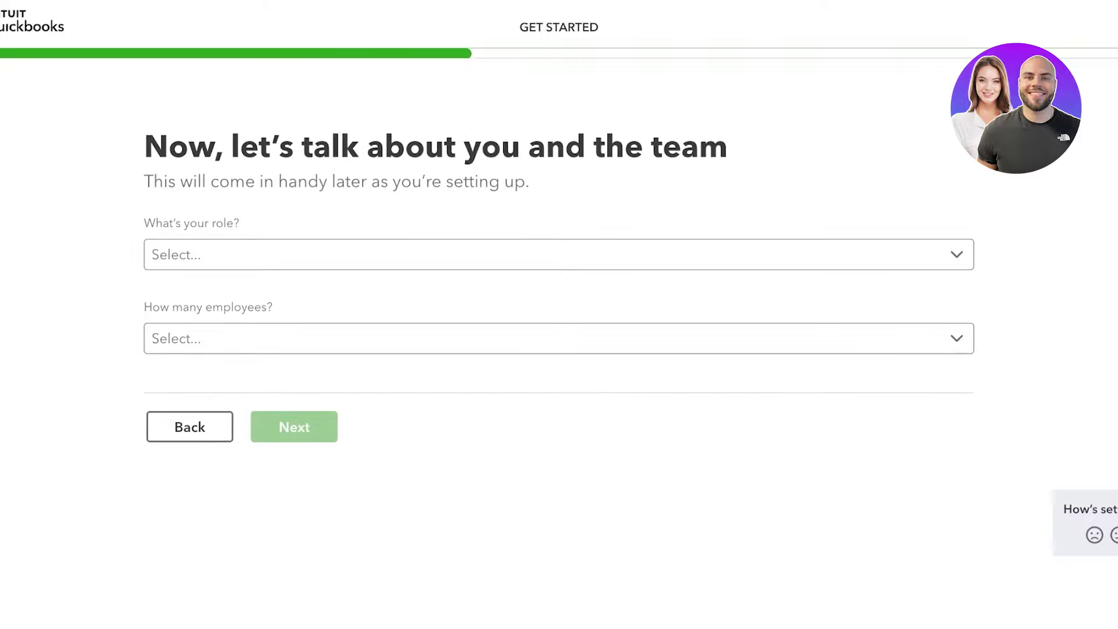
Step: Set the role to Owner or partner and the number of employees to 1, and continue
{"action": "left_click", "coordinate": [558, 254]}
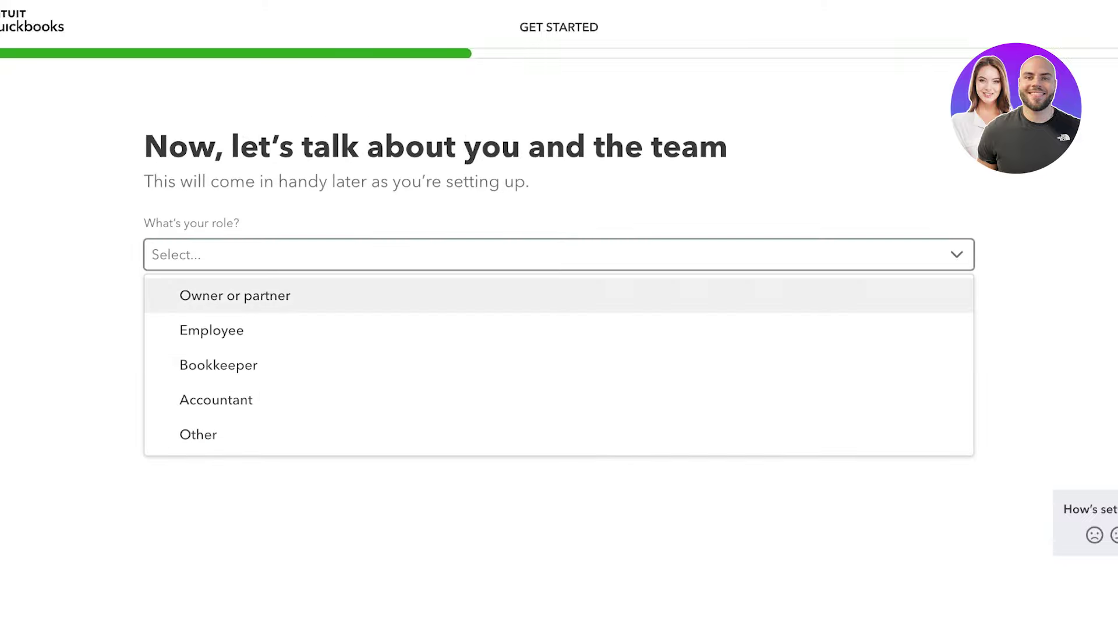
{"action": "left_click", "coordinate": [234, 296]}
{"action": "left_click", "coordinate": [553, 339]}
{"action": "left_click", "coordinate": [233, 412]}
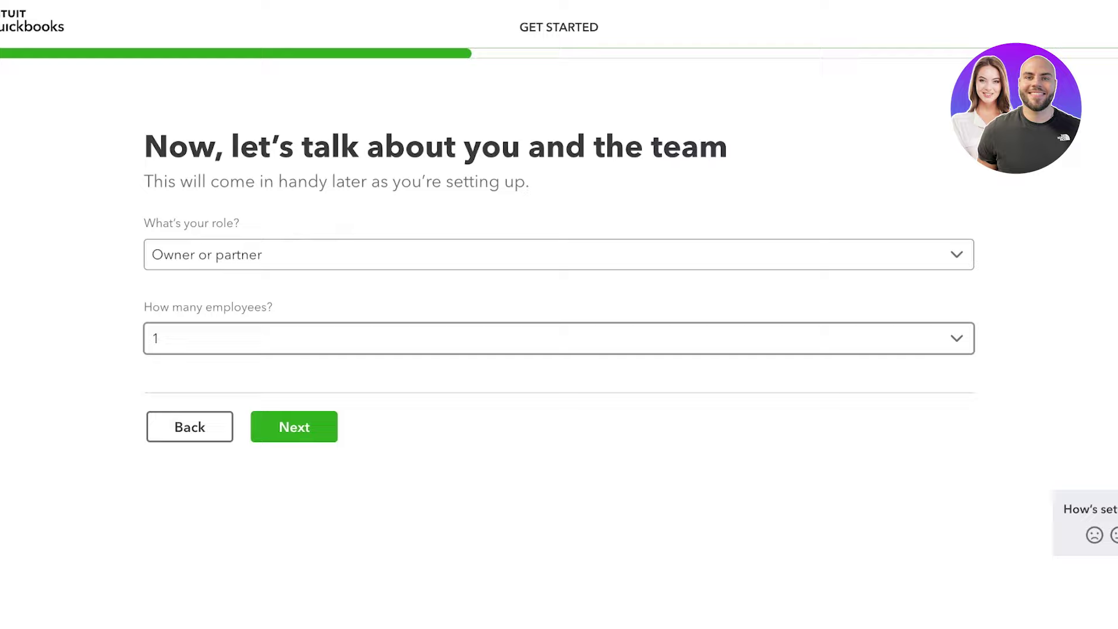
{"action": "left_click", "coordinate": [294, 427]}
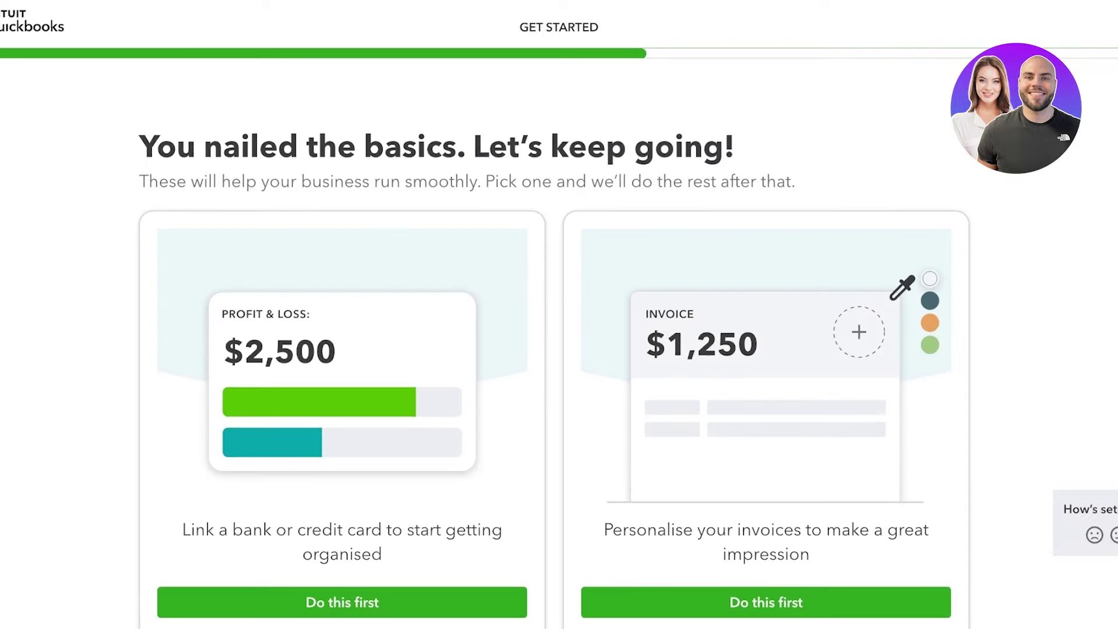
Step: Review the two suggested setup tasks and choose to personalise the invoices first
{"action": "scroll", "coordinate": [553, 349], "scroll_direction": "down", "scroll_amount": 3}
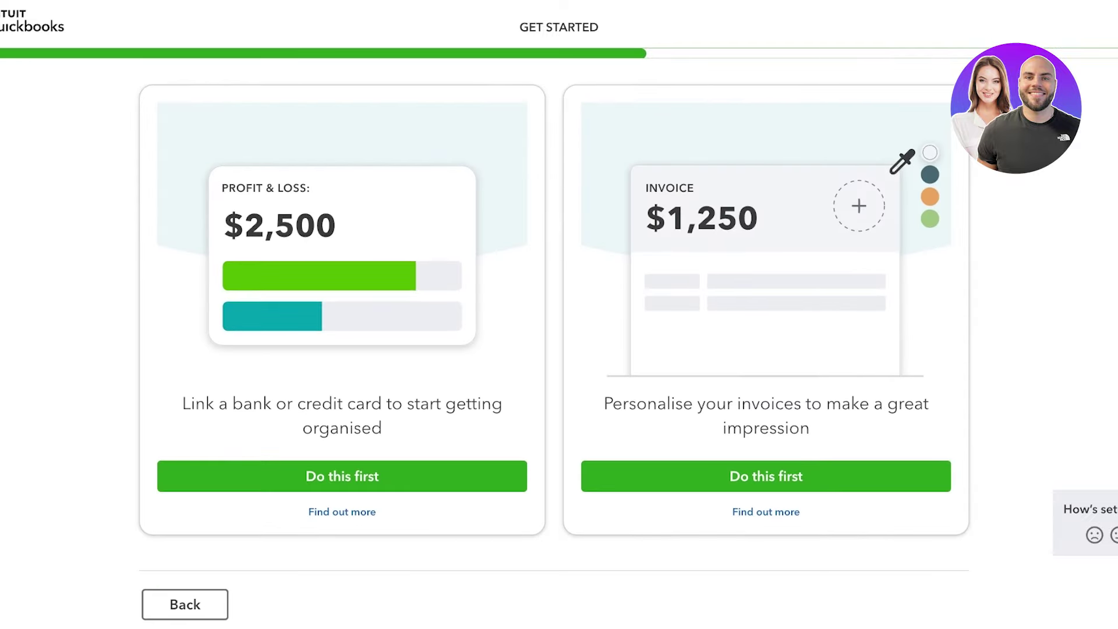
{"action": "scroll", "coordinate": [553, 350], "scroll_direction": "up", "scroll_amount": 1}
{"action": "scroll", "coordinate": [553, 350], "scroll_direction": "up", "scroll_amount": 2}
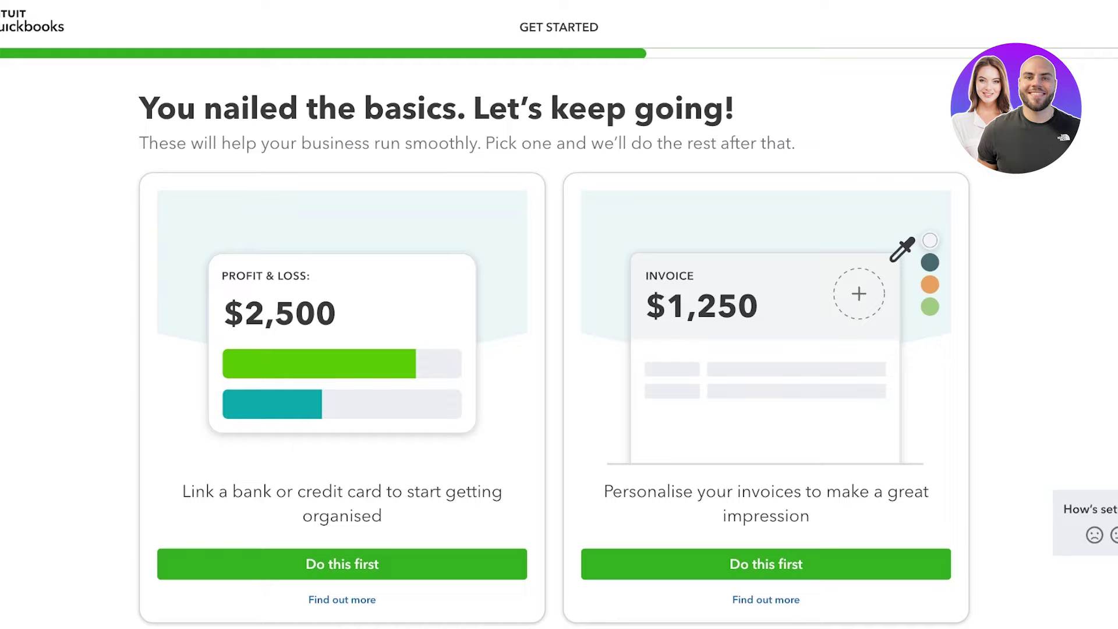
{"action": "scroll", "coordinate": [554, 350], "scroll_direction": "down", "scroll_amount": 2}
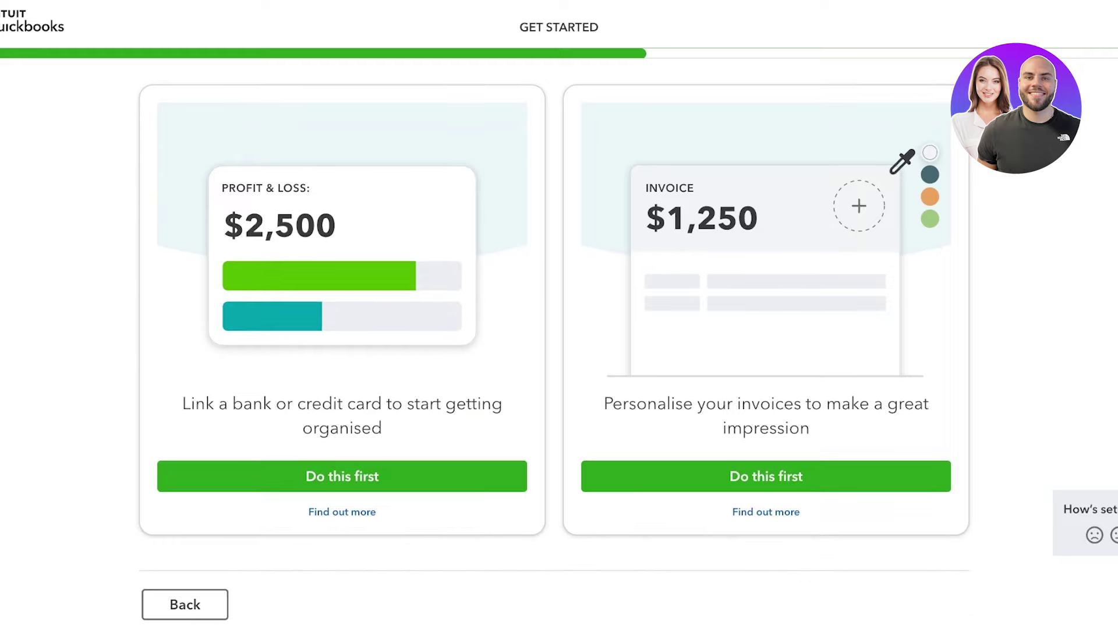
{"action": "scroll", "coordinate": [766, 476], "scroll_direction": "up", "scroll_amount": 2}
{"action": "scroll", "coordinate": [766, 476], "scroll_direction": "down", "scroll_amount": 1}
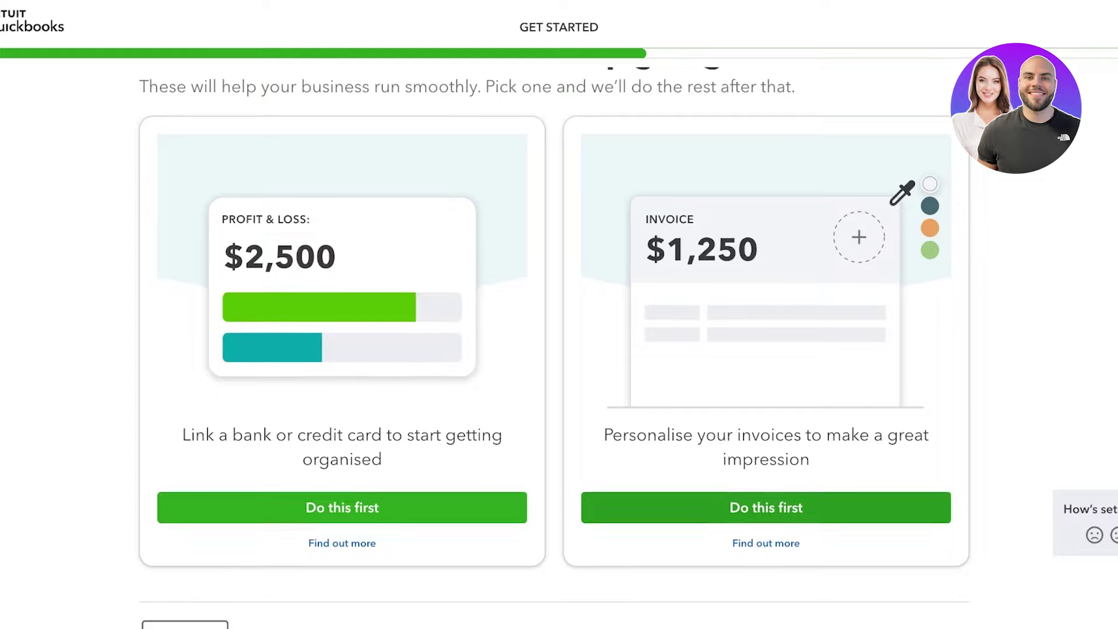
{"action": "scroll", "coordinate": [554, 349], "scroll_direction": "up", "scroll_amount": 2}
{"action": "scroll", "coordinate": [553, 349], "scroll_direction": "down", "scroll_amount": 3}
{"action": "left_click", "coordinate": [766, 475]}
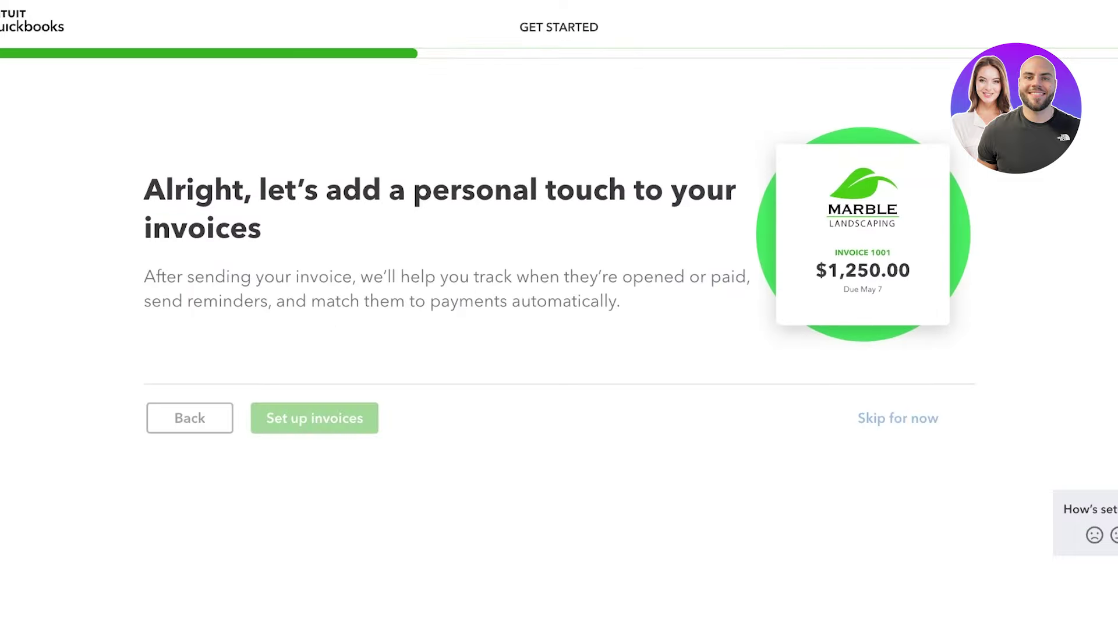
Step: Skip the remaining optional setup pages, including invoice personalisation and the intended uses, and finish the setup to open the home page
{"action": "left_click", "coordinate": [898, 418]}
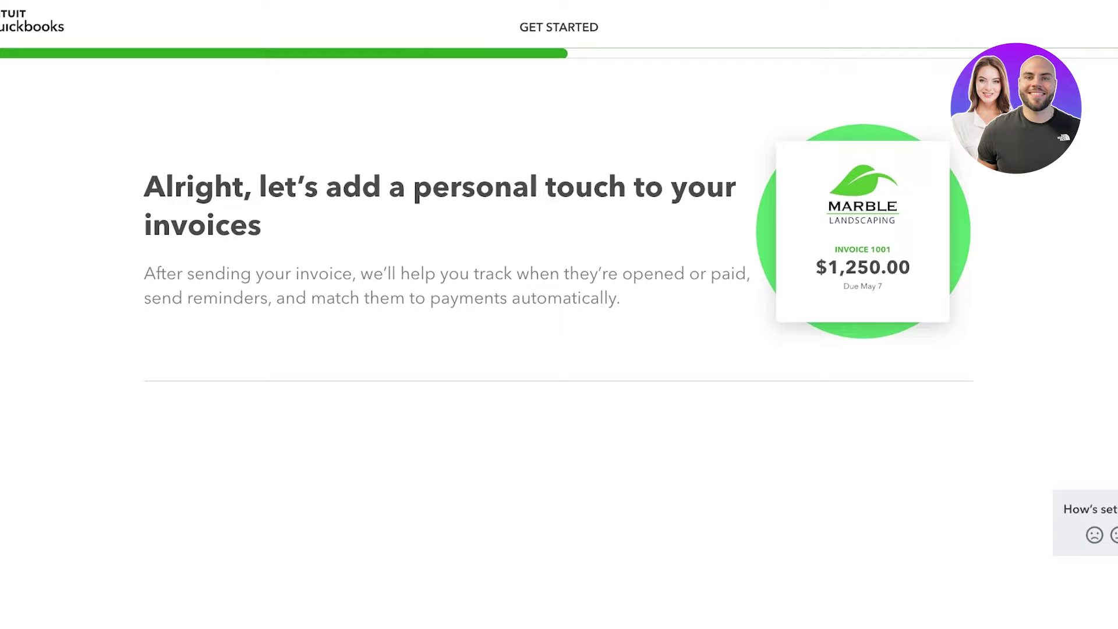
{"action": "left_click", "coordinate": [898, 418]}
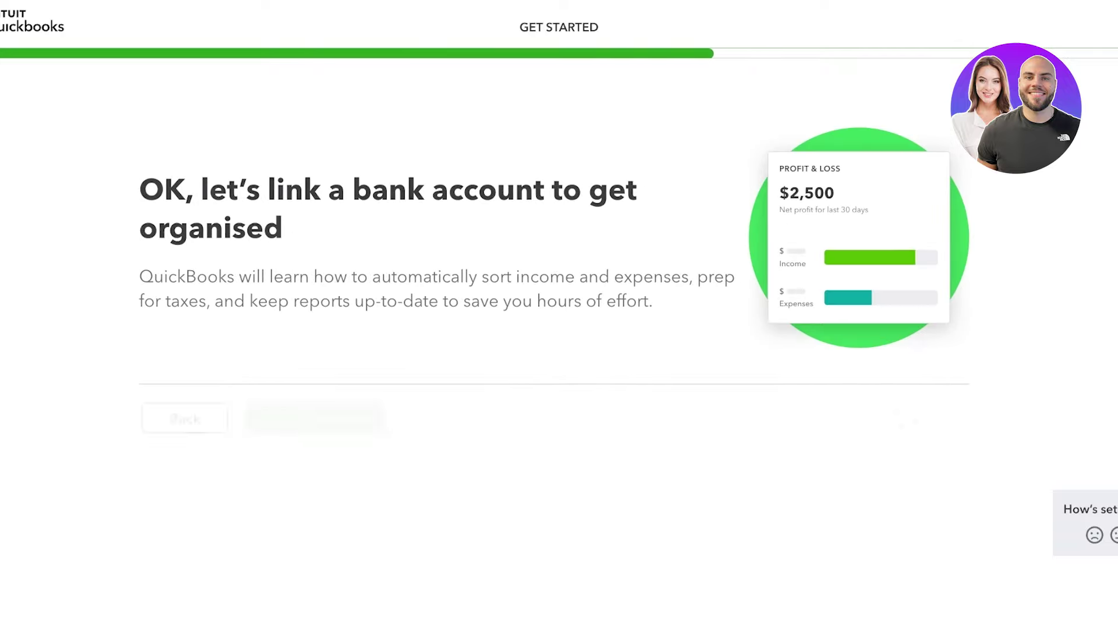
{"action": "left_click", "coordinate": [294, 584]}
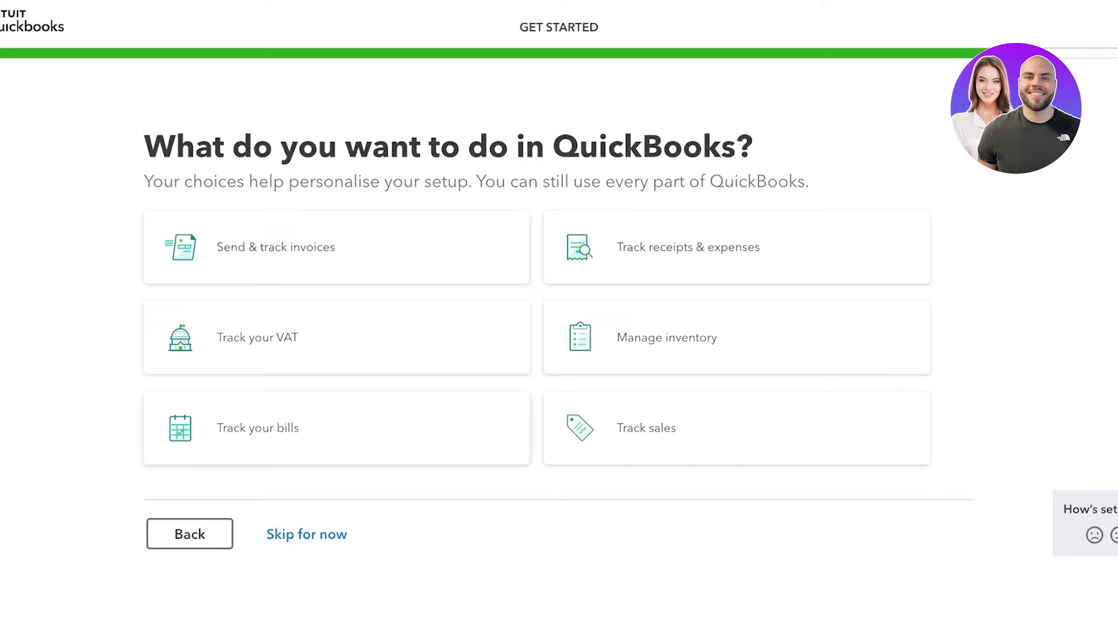
{"action": "left_click", "coordinate": [306, 534]}
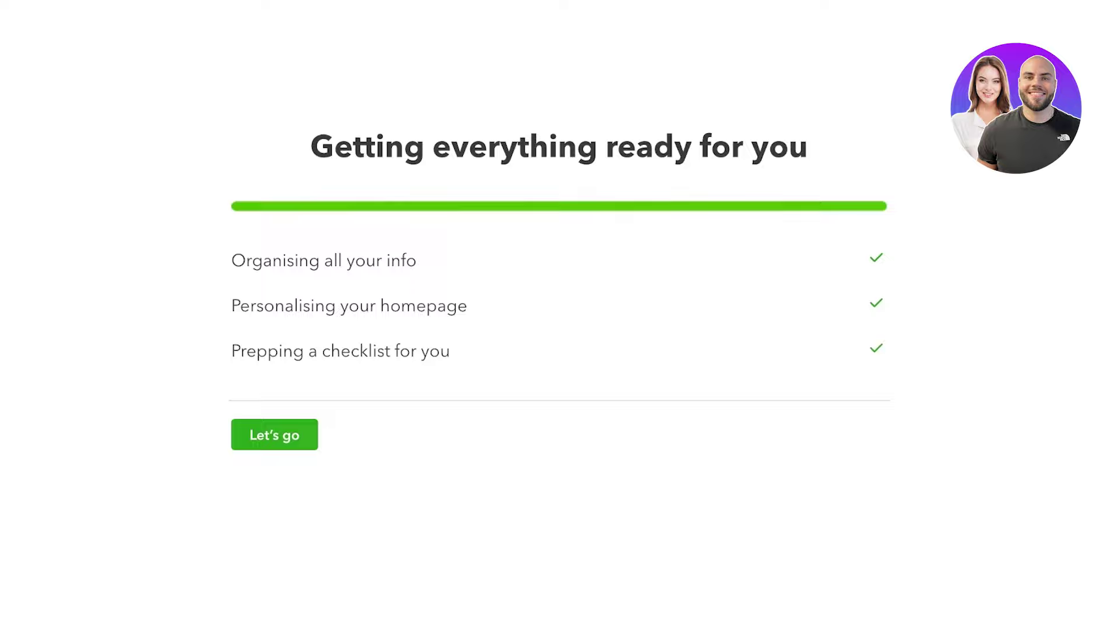
{"action": "left_click", "coordinate": [274, 435]}
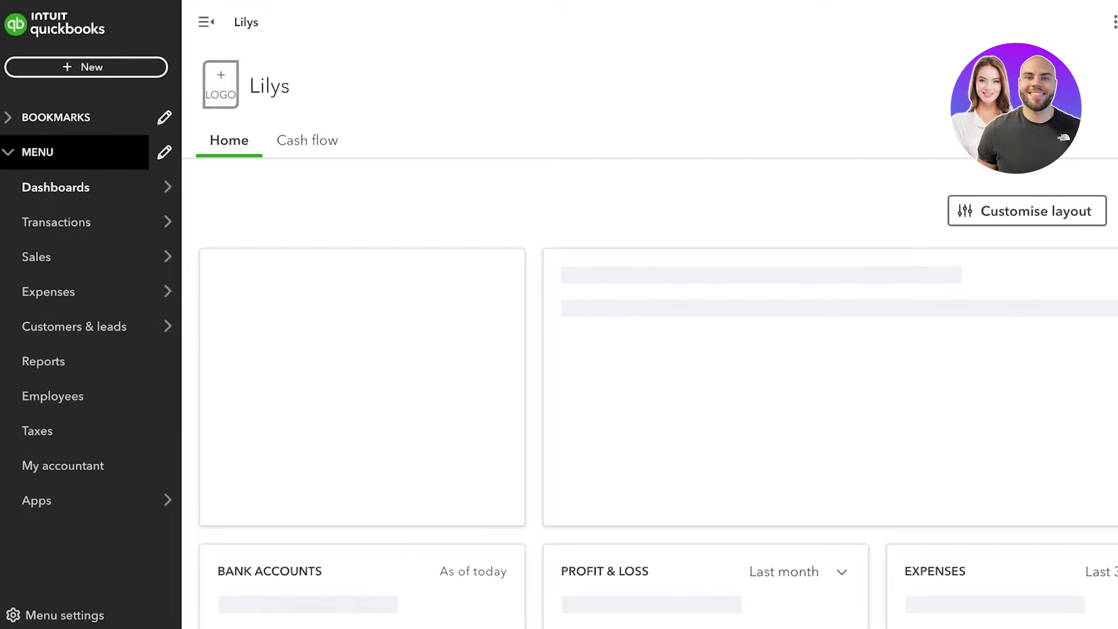
Step: View the Cash flow dashboard and look over the pages available under Transactions and Sales
{"action": "mouse_move", "coordinate": [90, 187]}
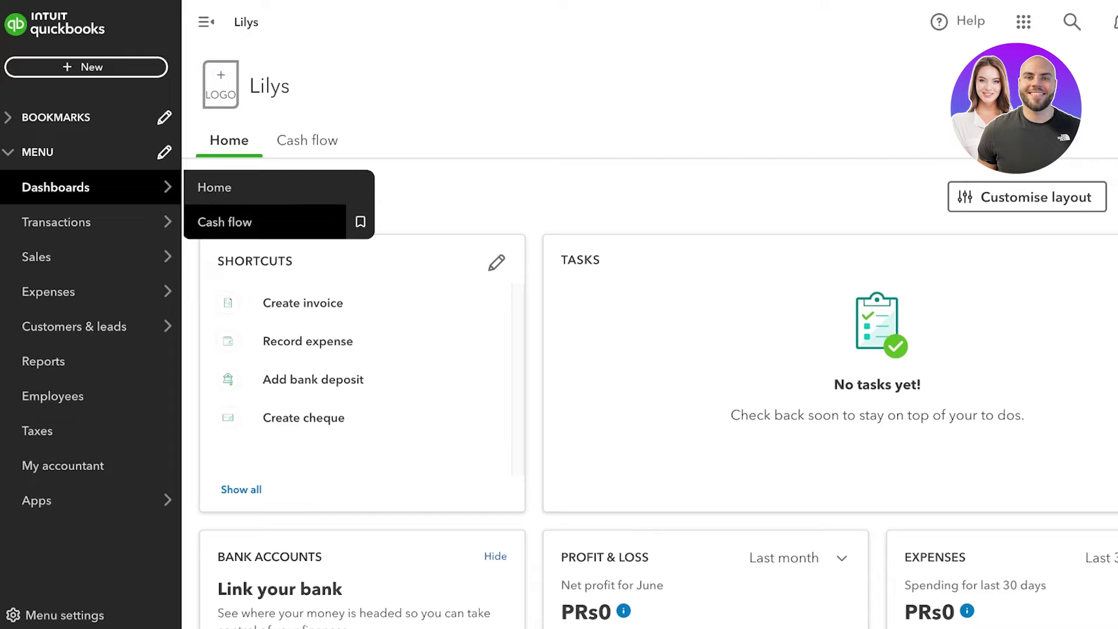
{"action": "left_click", "coordinate": [224, 222]}
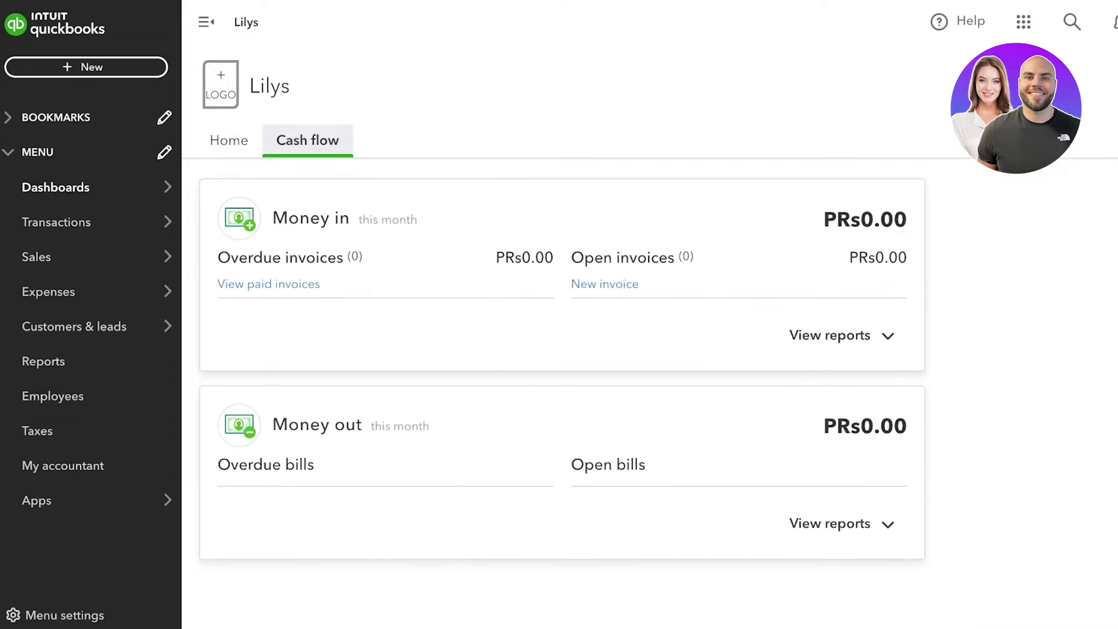
{"action": "mouse_move", "coordinate": [90, 222]}
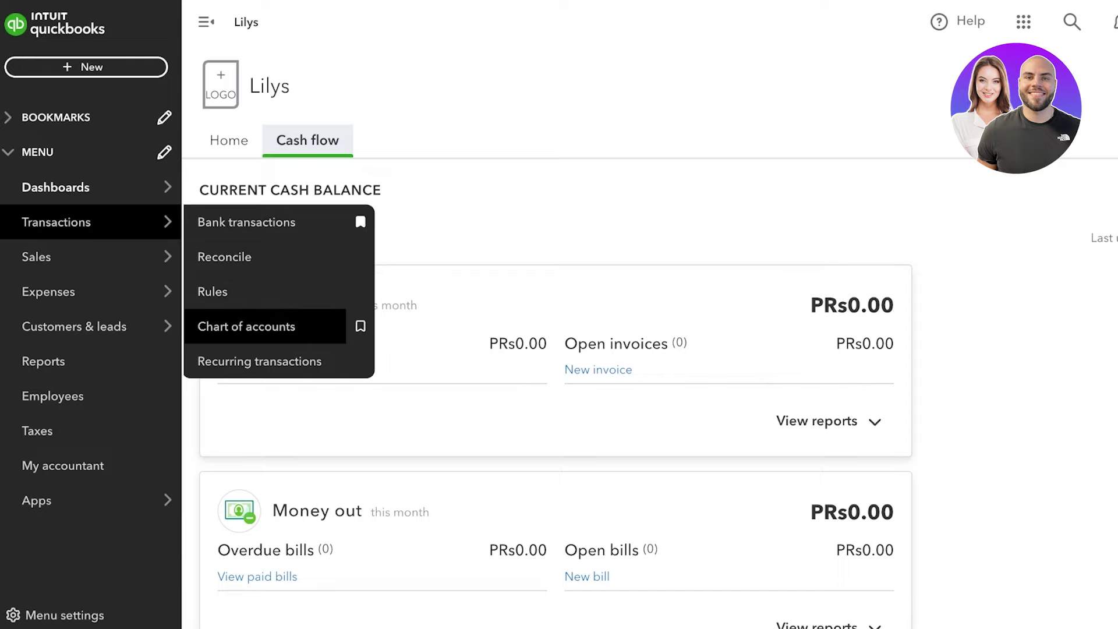
{"action": "mouse_move", "coordinate": [90, 257]}
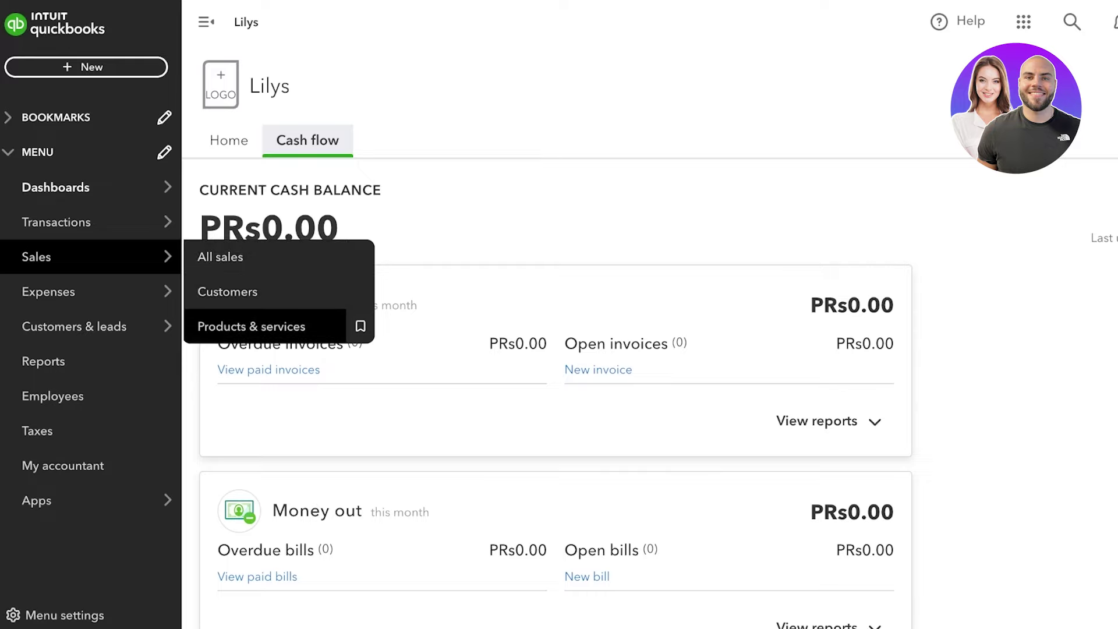
Step: View the Apps overview and browse the apps available to connect to QuickBooks
{"action": "mouse_move", "coordinate": [87, 291]}
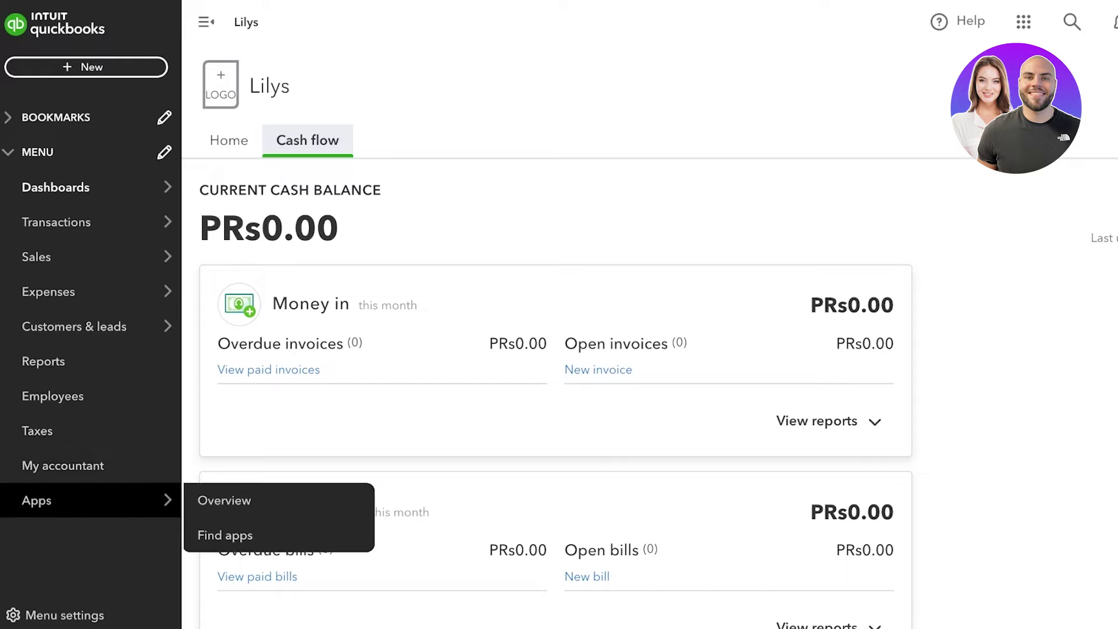
{"action": "left_click", "coordinate": [228, 497]}
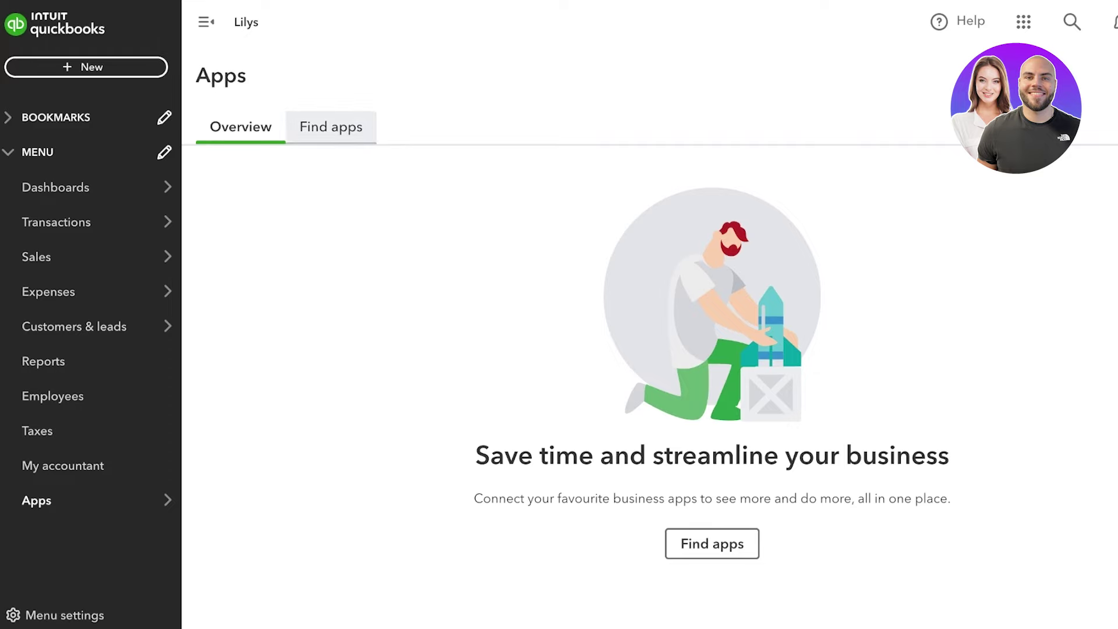
{"action": "left_click", "coordinate": [330, 127]}
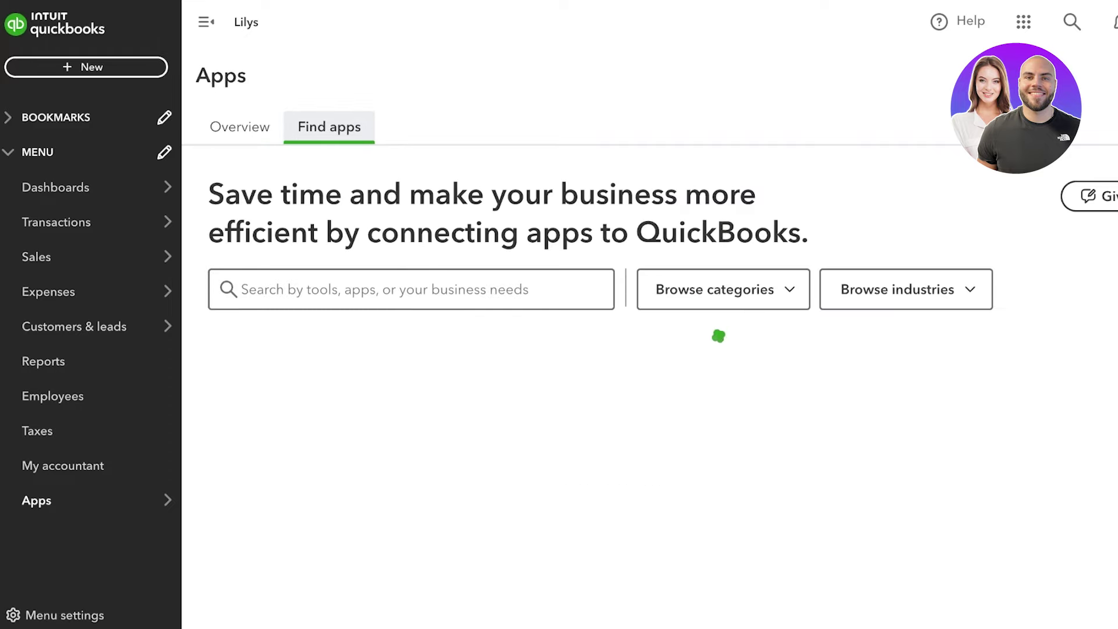
Step: Go to the suppliers page under Expenses and start adding a supplier manually
{"action": "mouse_move", "coordinate": [90, 186]}
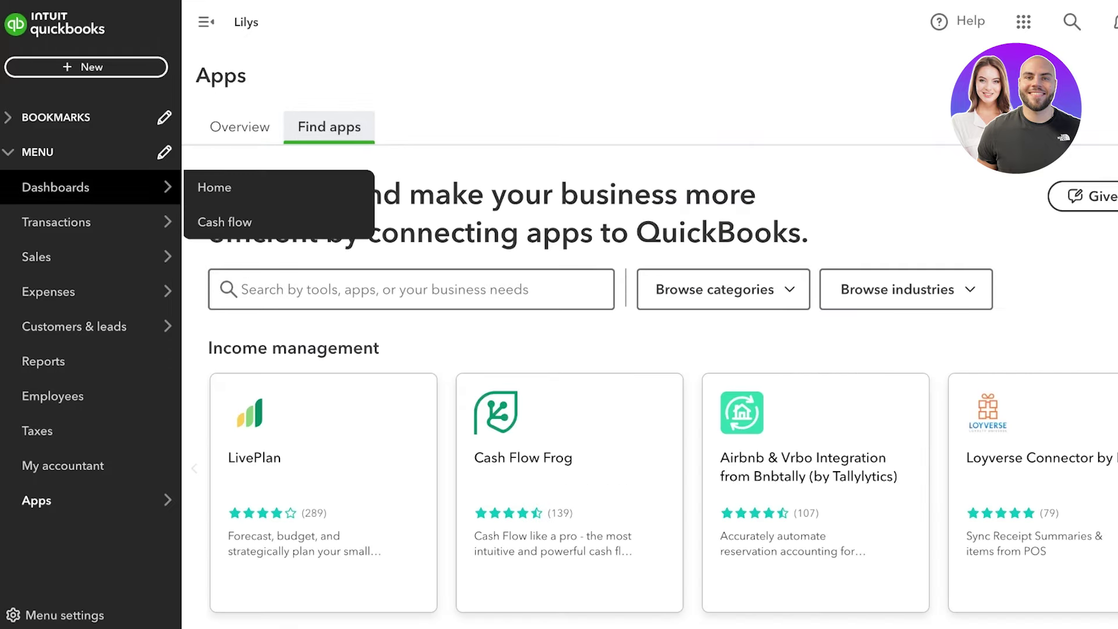
{"action": "mouse_move", "coordinate": [87, 222]}
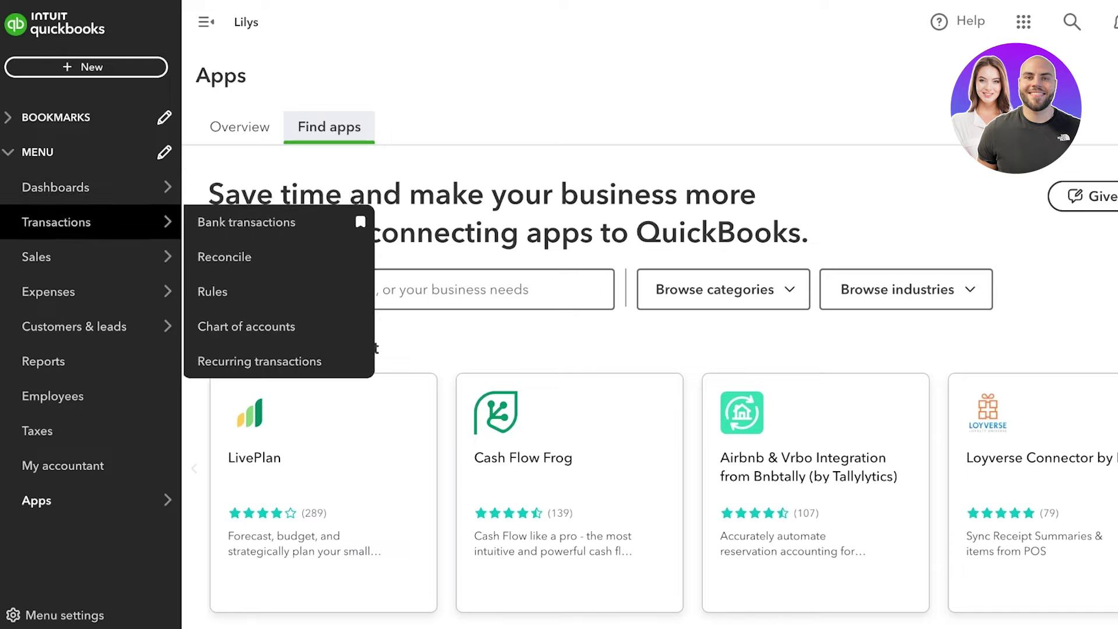
{"action": "mouse_move", "coordinate": [87, 327]}
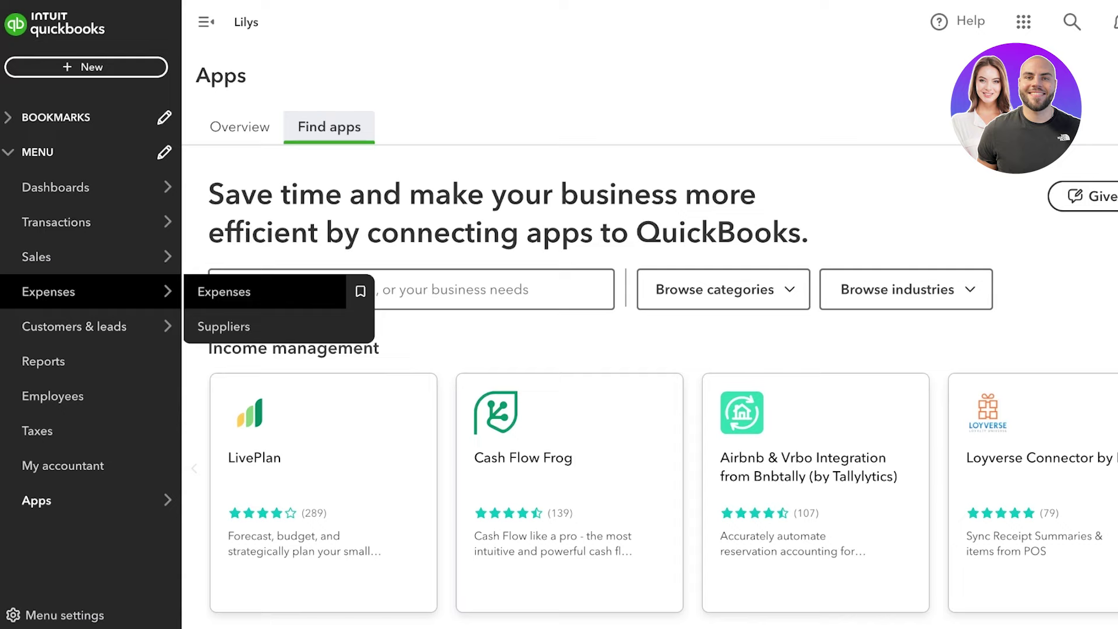
{"action": "left_click", "coordinate": [223, 326]}
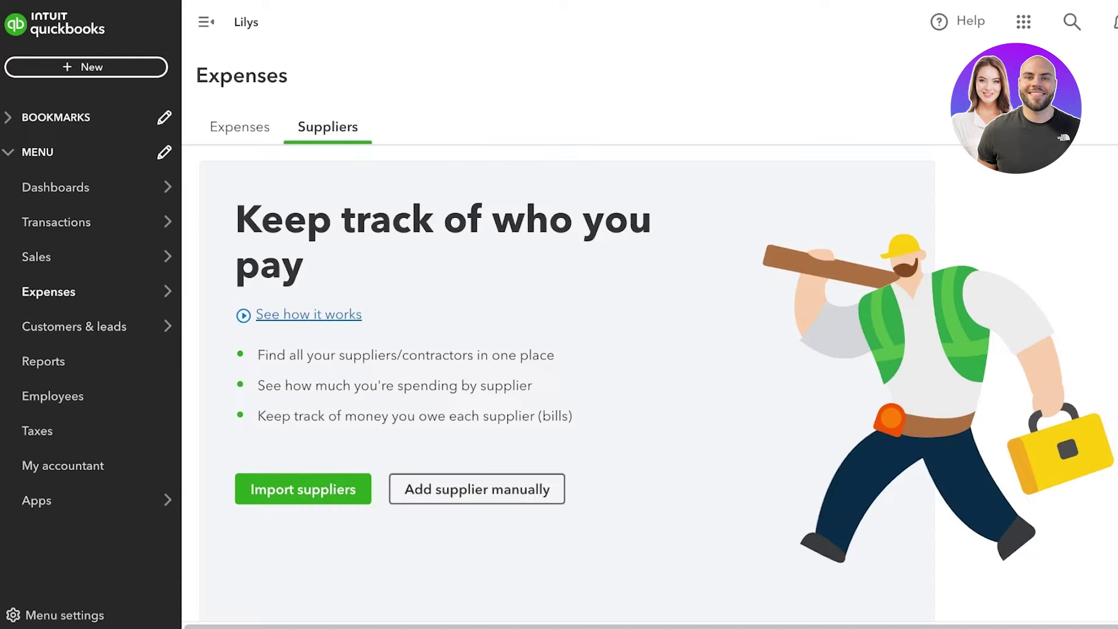
{"action": "scroll", "coordinate": [559, 350], "scroll_direction": "down", "scroll_amount": 2}
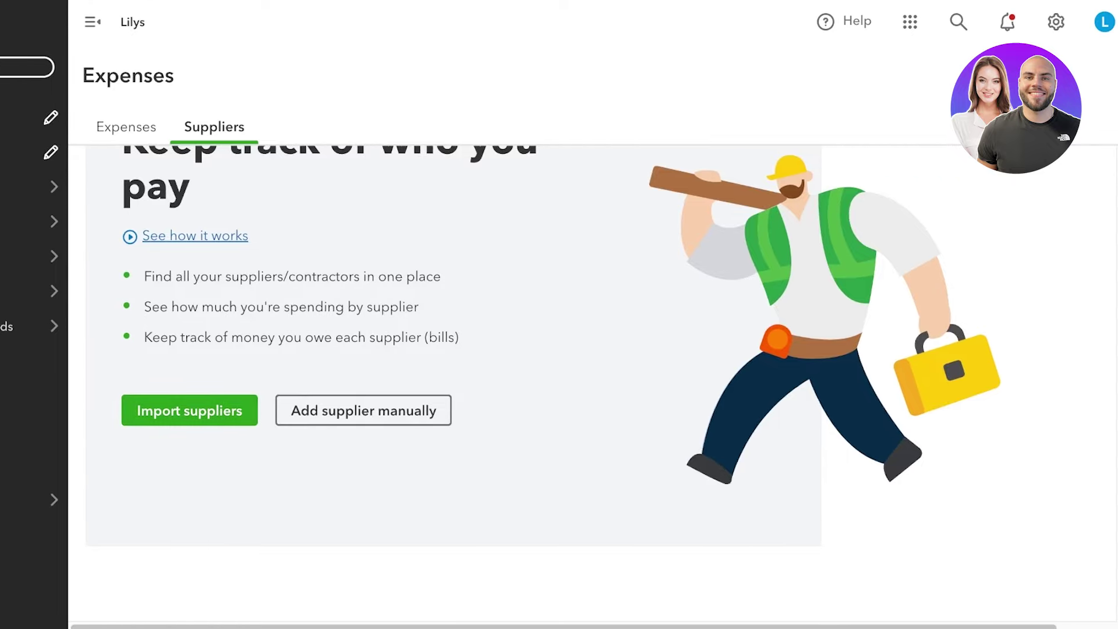
{"action": "left_click", "coordinate": [364, 410]}
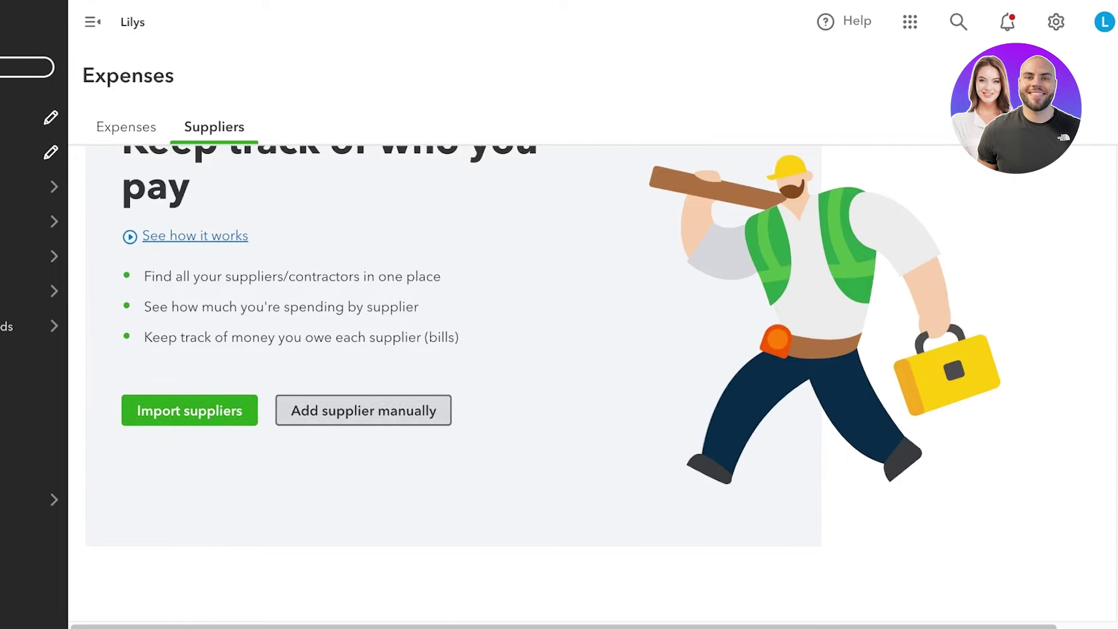
Step: Enter the supplier's display name and set the company name to Jane Inc
{"action": "left_click", "coordinate": [680, 160]}
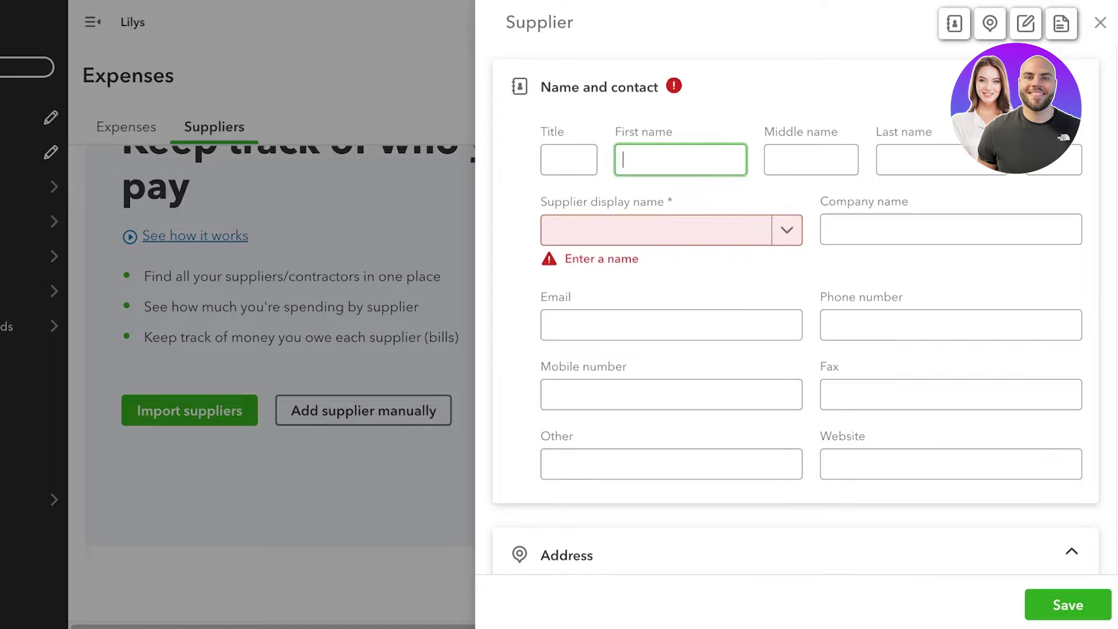
{"action": "left_click", "coordinate": [655, 229]}
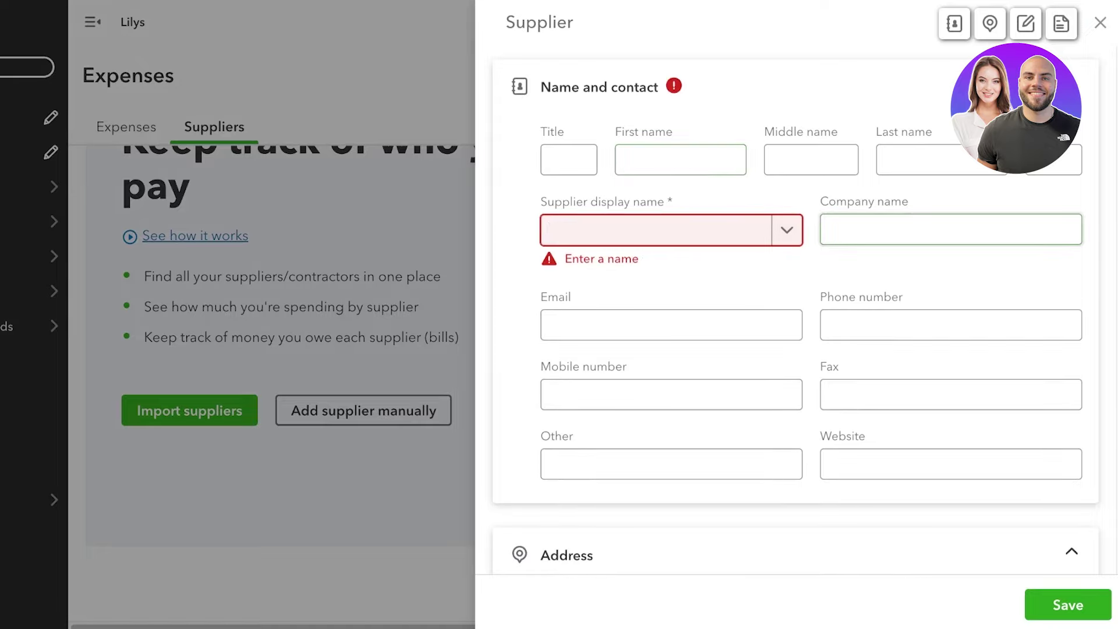
{"action": "type", "text": "Jane Doe"}
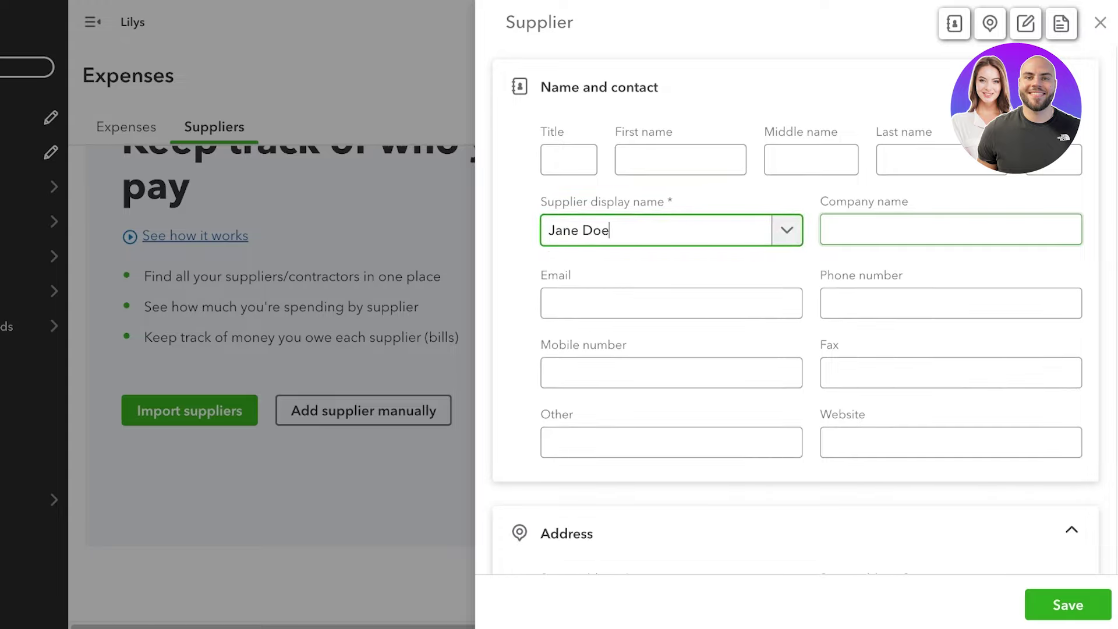
{"action": "key", "text": "Tab"}
{"action": "type", "text": "J"}
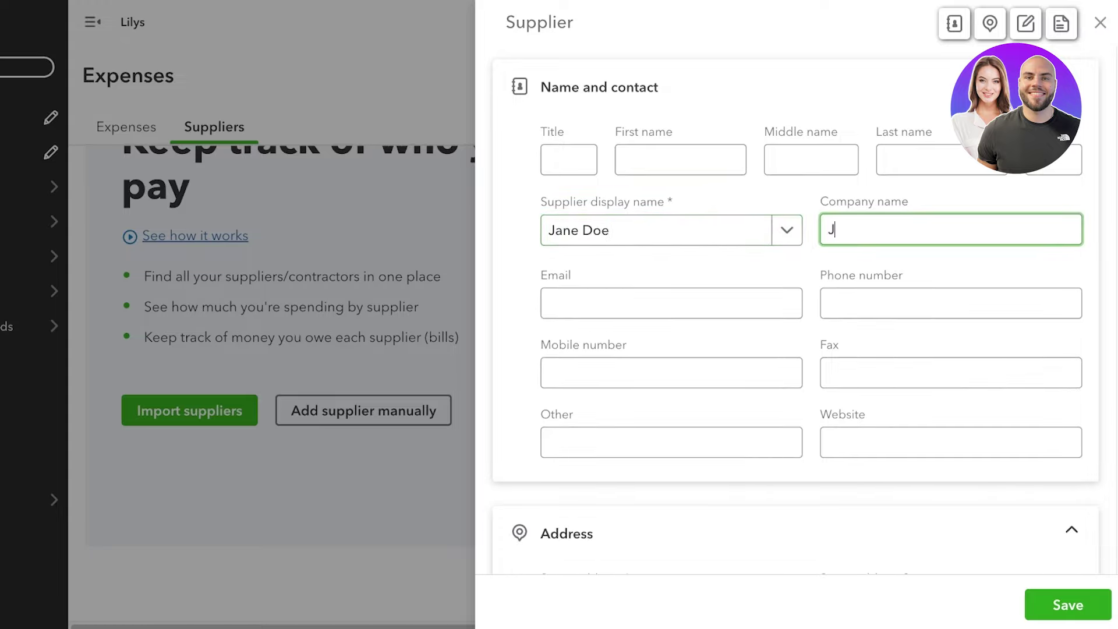
{"action": "type", "text": "ane Inc"}
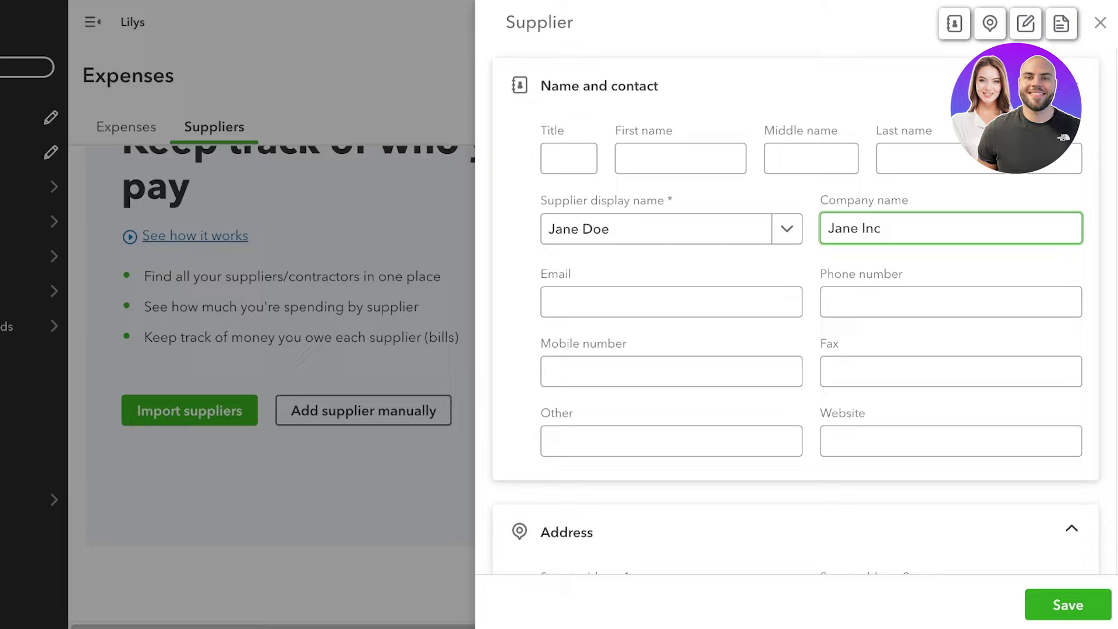
Step: Look through the supplier form's address, notes, attachments and tax sections, and check the available payment terms
{"action": "scroll", "coordinate": [797, 310], "scroll_direction": "down", "scroll_amount": 1}
{"action": "scroll", "coordinate": [672, 292], "scroll_direction": "down", "scroll_amount": 10}
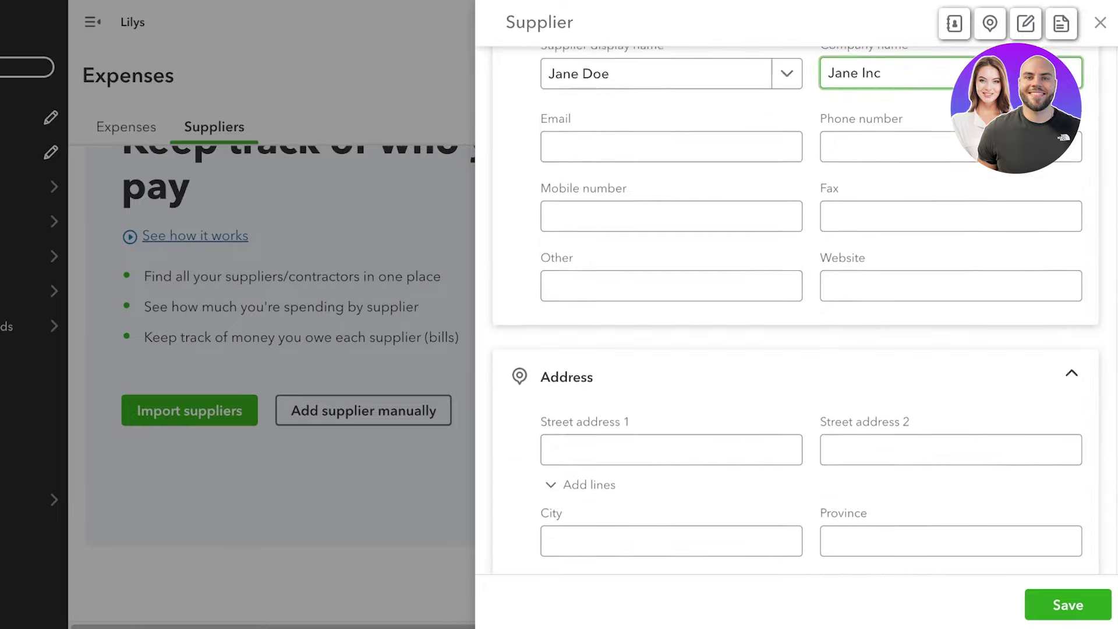
{"action": "scroll", "coordinate": [795, 309], "scroll_direction": "down", "scroll_amount": 4}
{"action": "scroll", "coordinate": [796, 309], "scroll_direction": "up", "scroll_amount": 5}
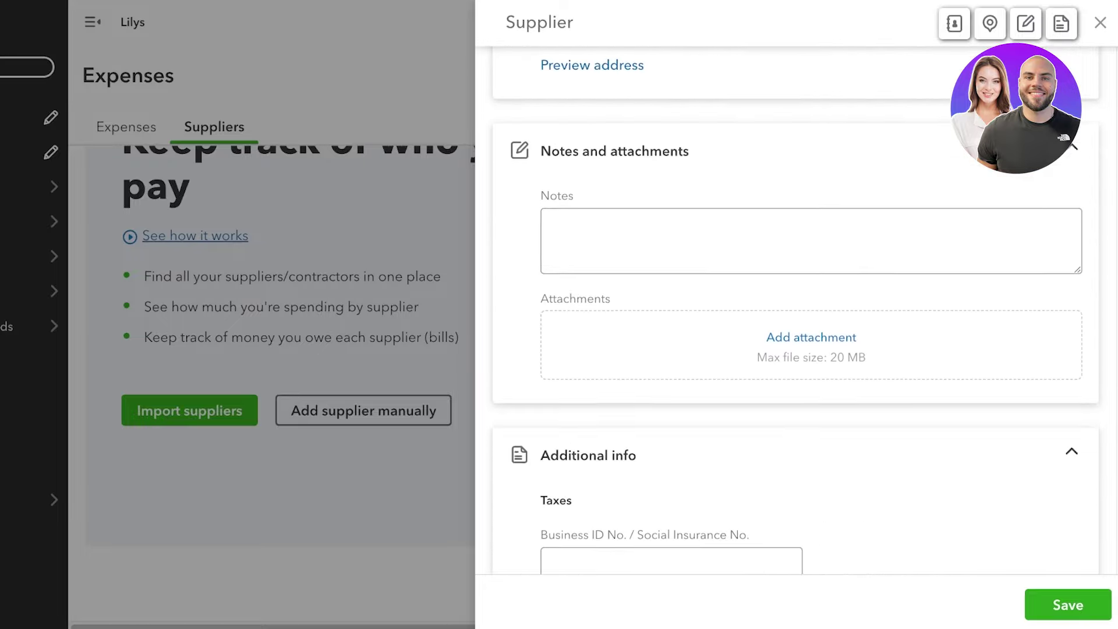
{"action": "scroll", "coordinate": [796, 309], "scroll_direction": "down", "scroll_amount": 3}
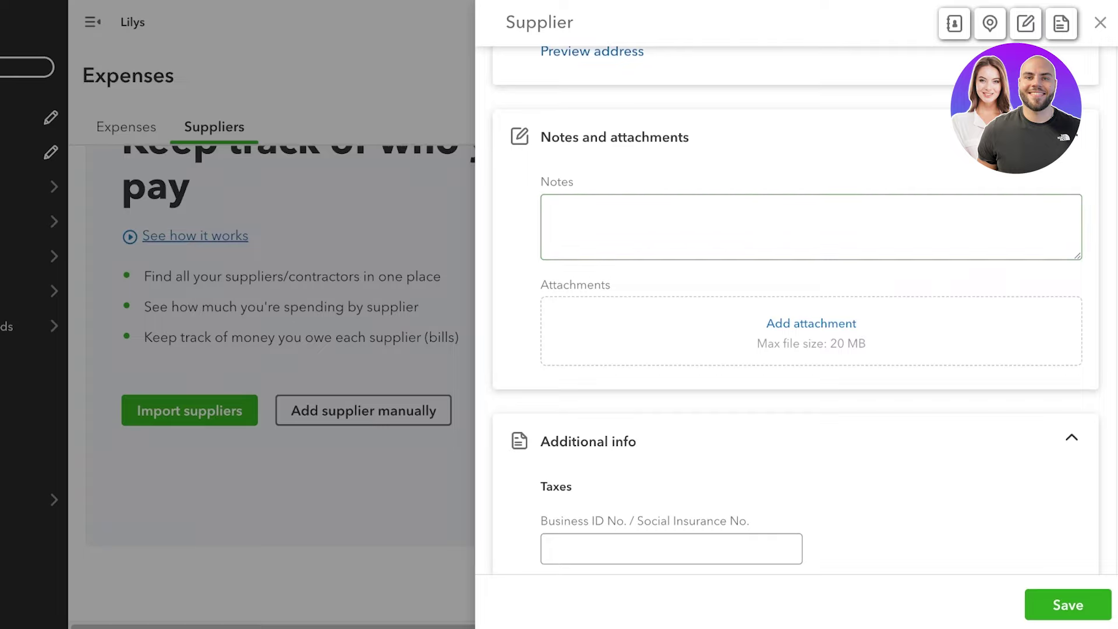
{"action": "scroll", "coordinate": [796, 308], "scroll_direction": "down", "scroll_amount": 7}
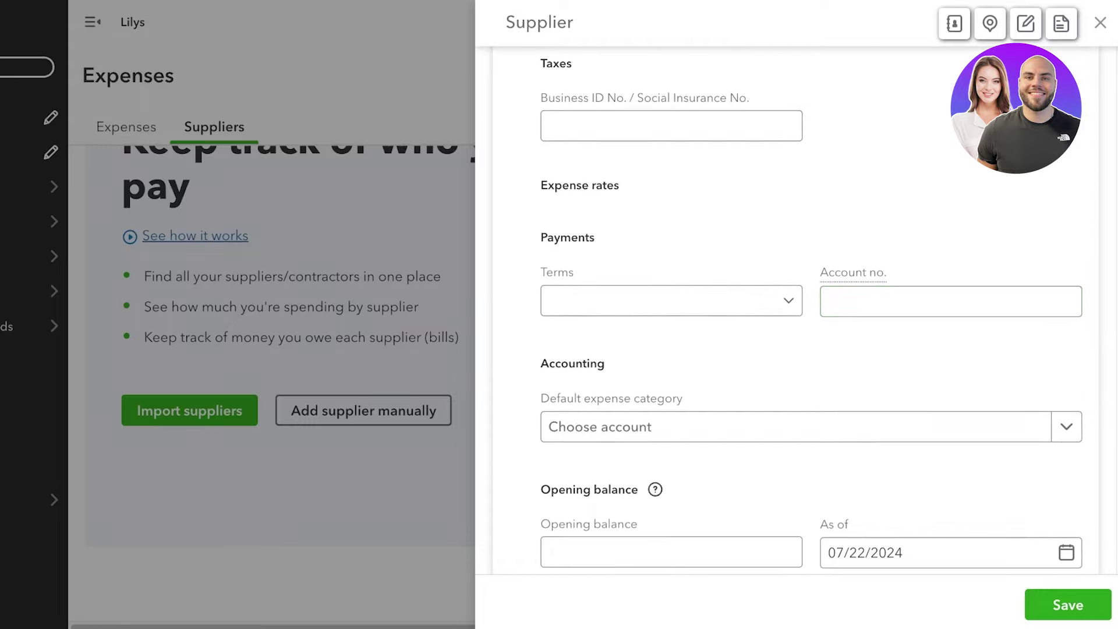
{"action": "scroll", "coordinate": [795, 308], "scroll_direction": "down", "scroll_amount": 1}
{"action": "left_click", "coordinate": [670, 275]}
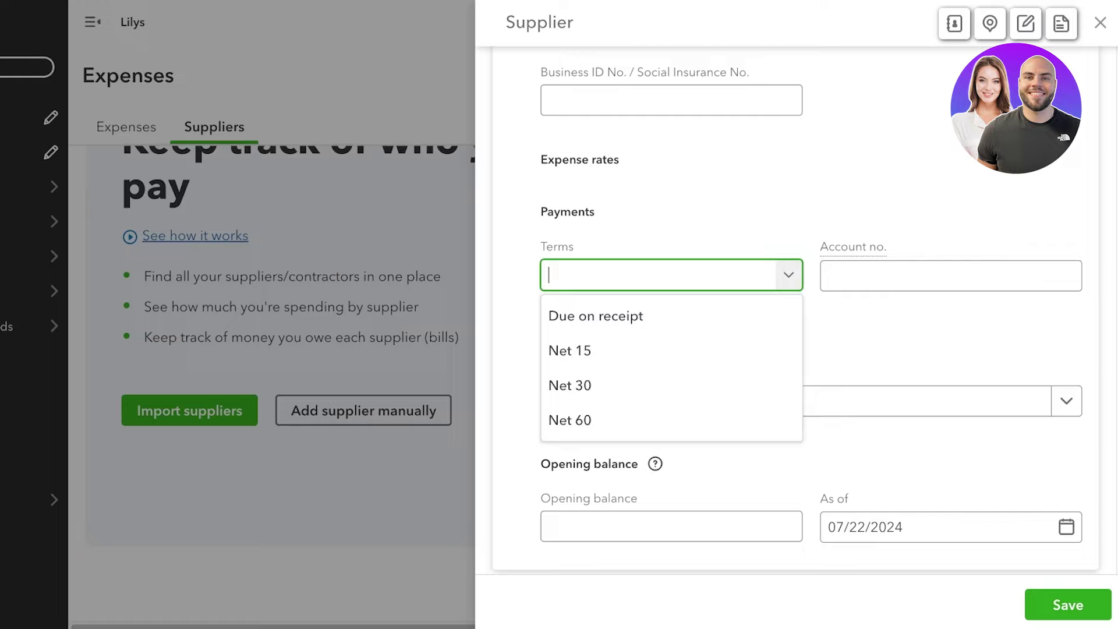
{"action": "key", "text": "Escape"}
Step: Look through the accounts offered as the supplier's default expense category without choosing one
{"action": "scroll", "coordinate": [795, 309], "scroll_direction": "down", "scroll_amount": 1}
{"action": "left_click", "coordinate": [796, 325]}
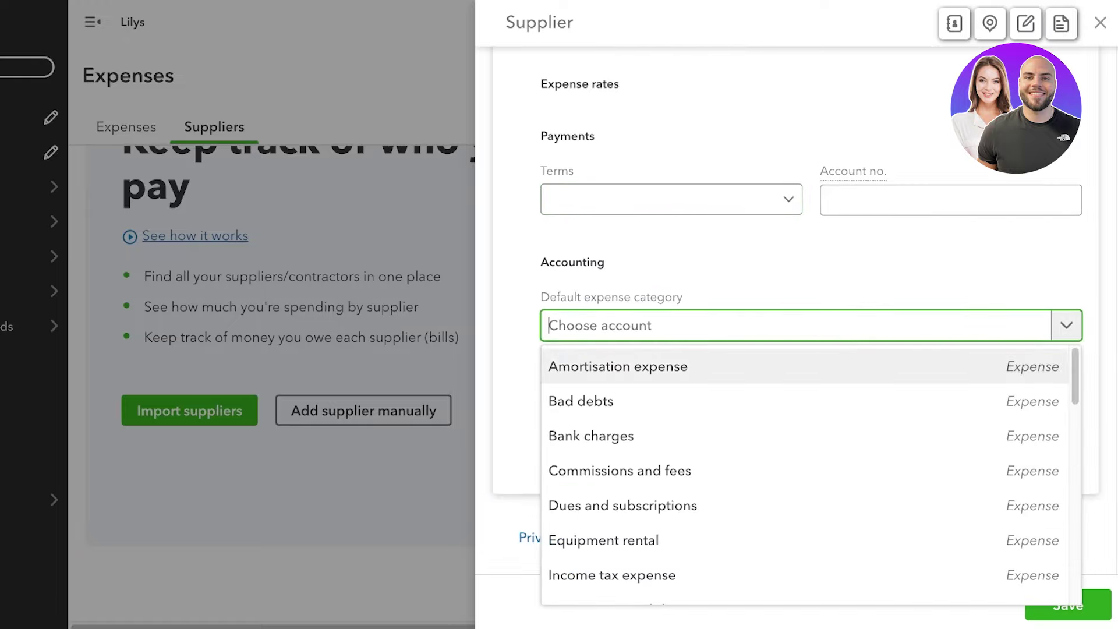
{"action": "scroll", "coordinate": [805, 475], "scroll_direction": "down", "scroll_amount": 5}
{"action": "scroll", "coordinate": [805, 475], "scroll_direction": "down", "scroll_amount": 7}
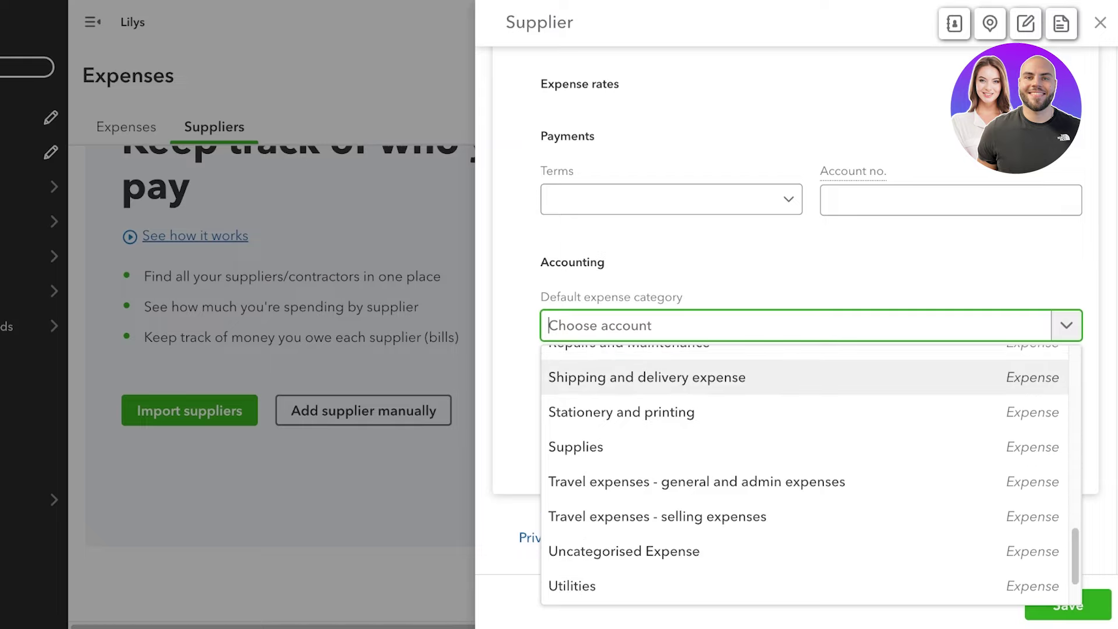
{"action": "scroll", "coordinate": [795, 262], "scroll_direction": "up", "scroll_amount": 5}
{"action": "scroll", "coordinate": [796, 262], "scroll_direction": "down", "scroll_amount": 5}
{"action": "key", "text": "Escape"}
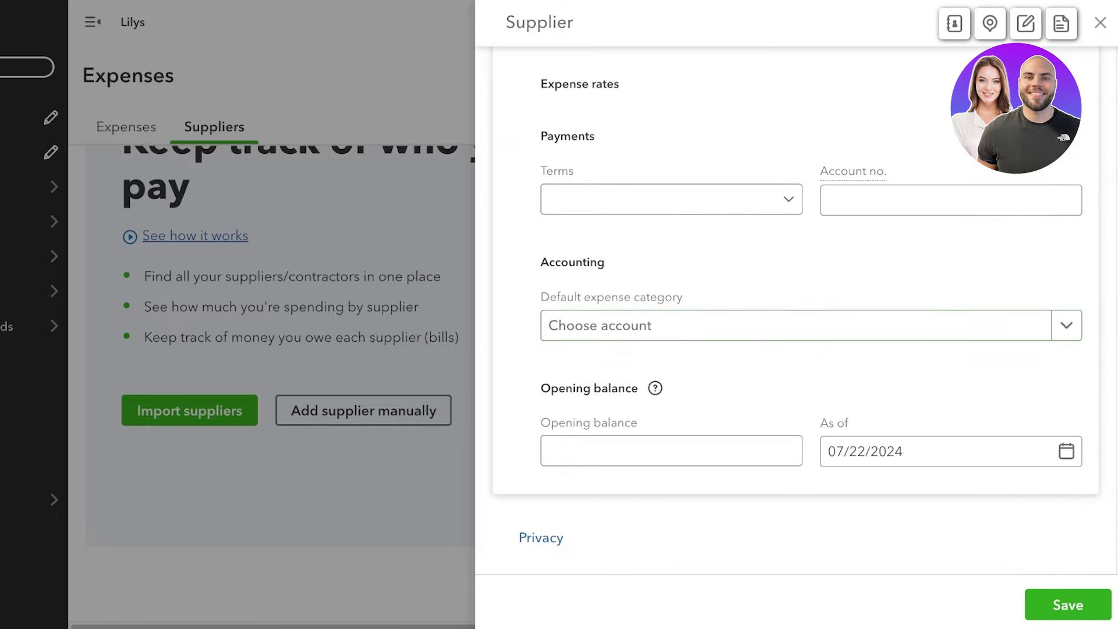
Step: Set the supplier's default expense category to Office expenses
{"action": "left_click", "coordinate": [796, 325]}
{"action": "left_click", "coordinate": [795, 325]}
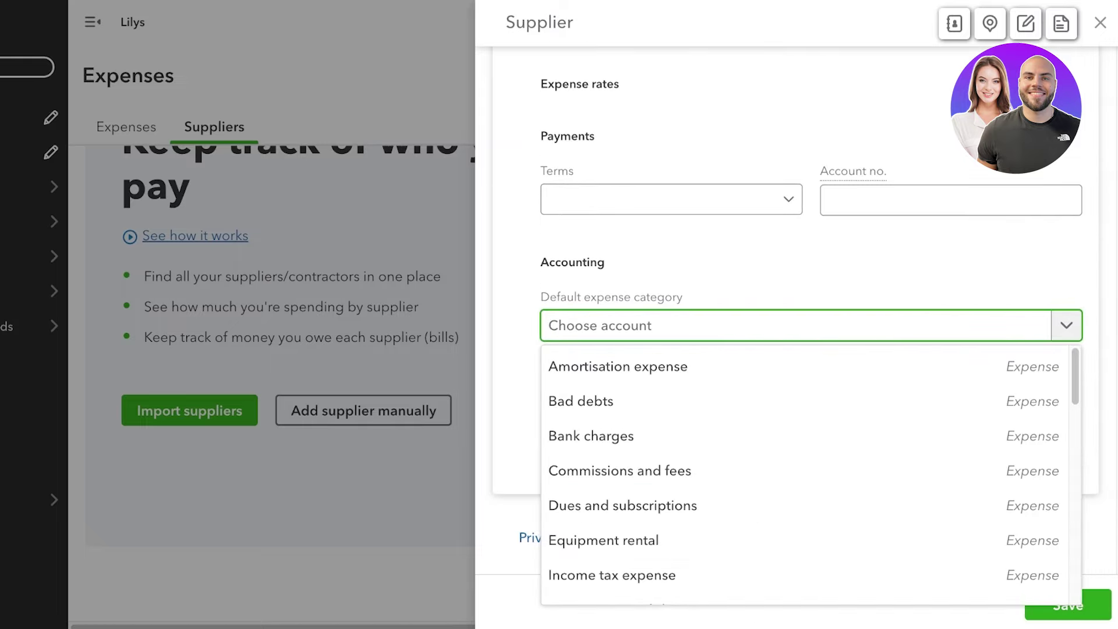
{"action": "key", "text": "Down"}
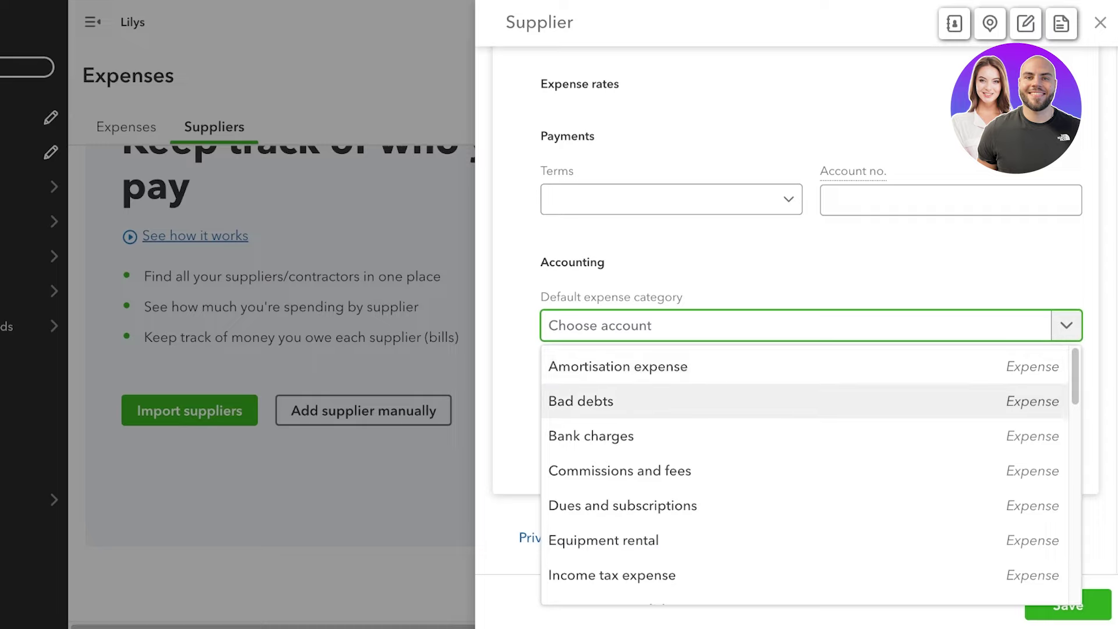
{"action": "key", "text": "Down"}
{"action": "key", "text": "Down"}
{"action": "key", "text": "Down"}
{"action": "key", "text": "Down"}
{"action": "key", "text": "Down"}
{"action": "key", "text": "Down"}
{"action": "key", "text": "Down"}
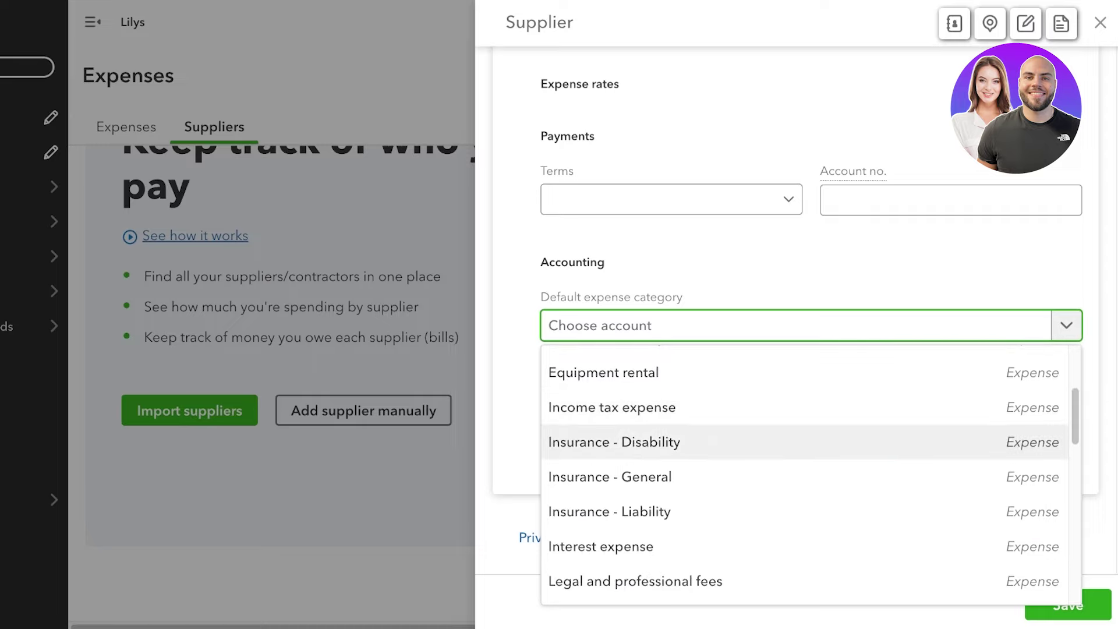
{"action": "scroll", "coordinate": [805, 474], "scroll_direction": "down", "scroll_amount": 1}
{"action": "scroll", "coordinate": [805, 474], "scroll_direction": "down", "scroll_amount": 3}
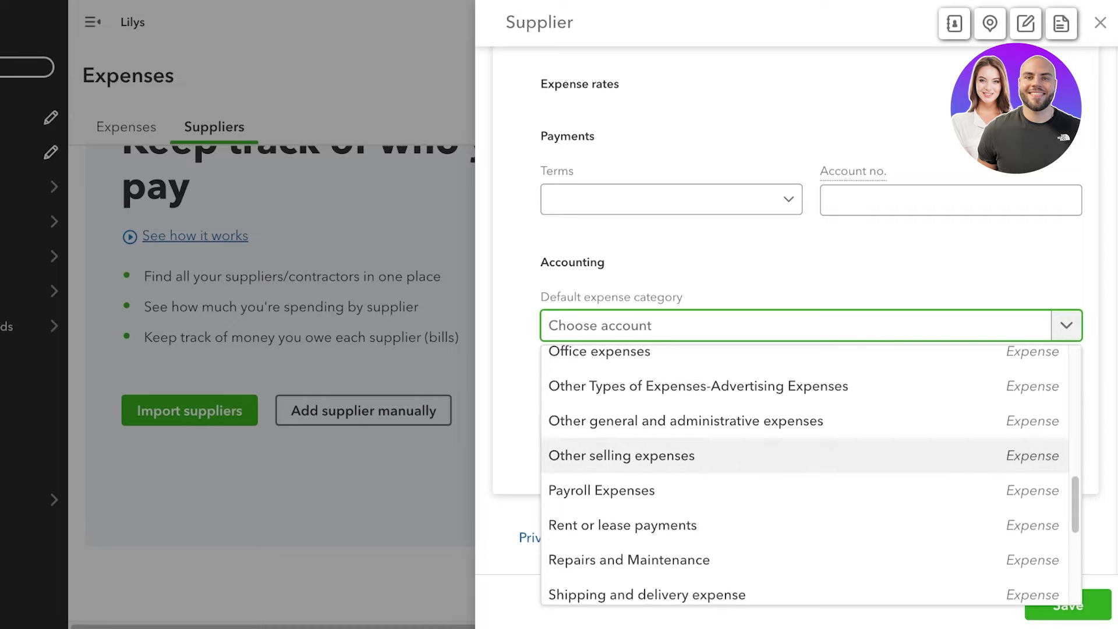
{"action": "key", "text": "Up"}
{"action": "key", "text": "Return"}
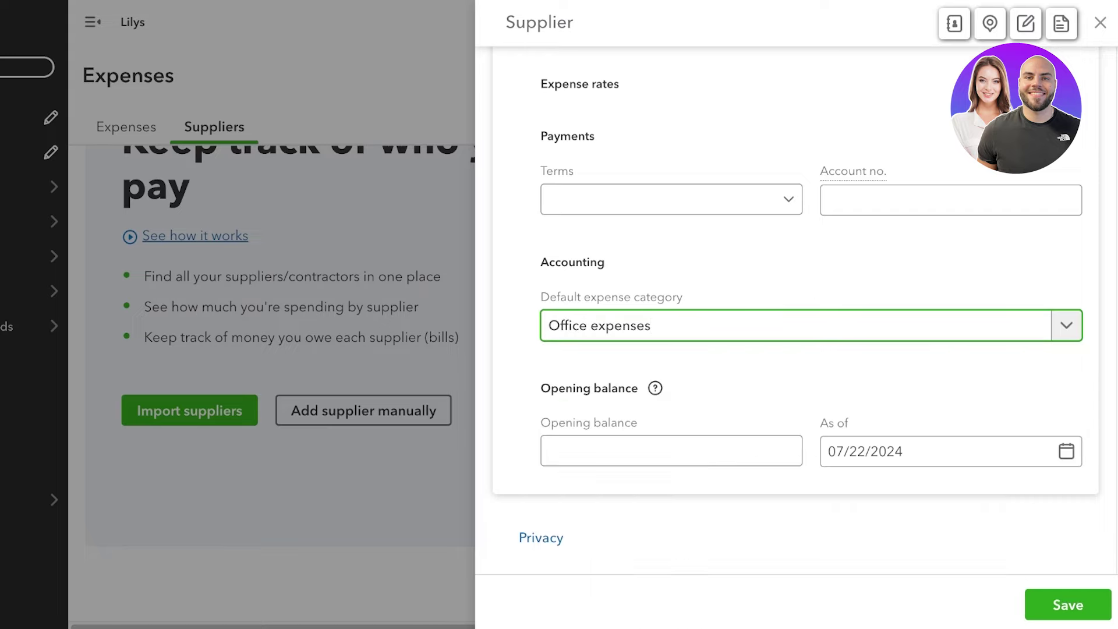
{"action": "left_click", "coordinate": [795, 325]}
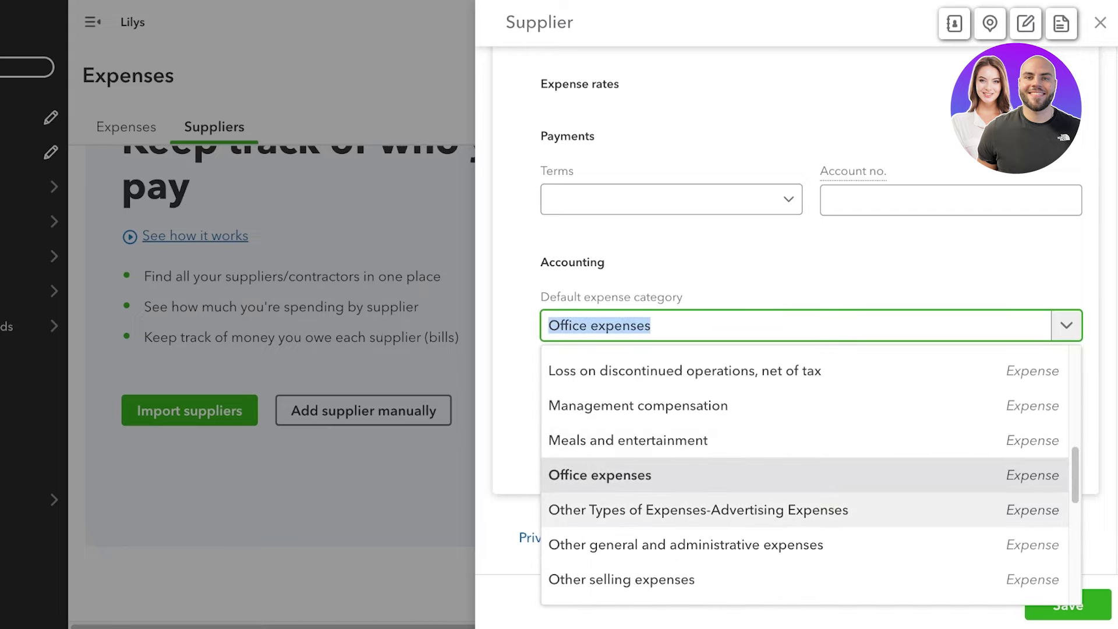
{"action": "key", "text": "Return"}
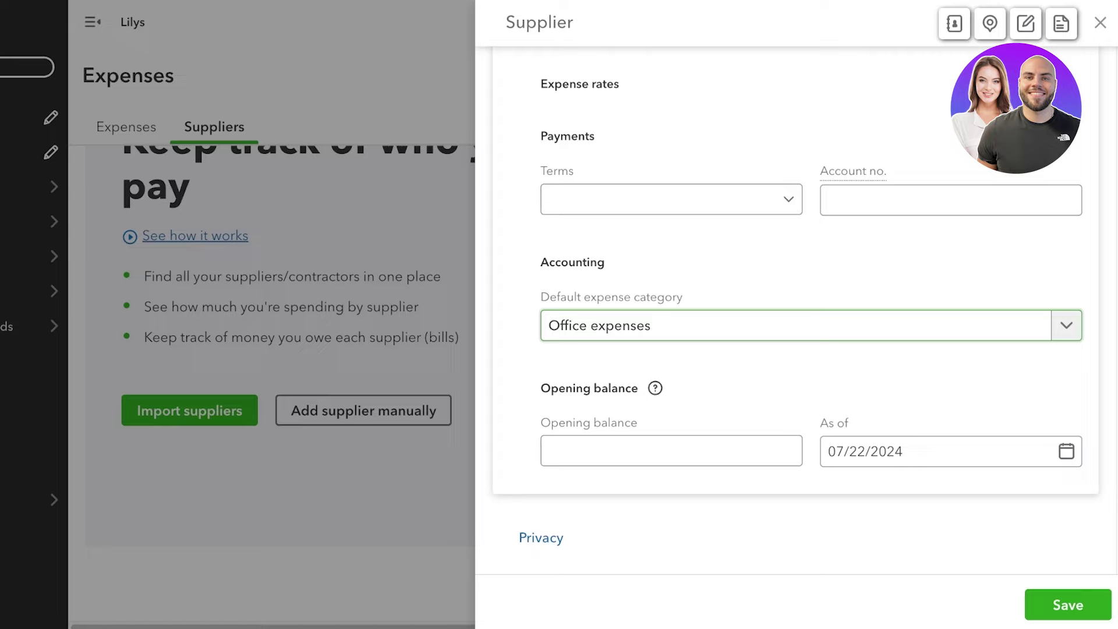
Step: Set the supplier's opening balance to 0.00 and try to save the new supplier
{"action": "left_click", "coordinate": [671, 450]}
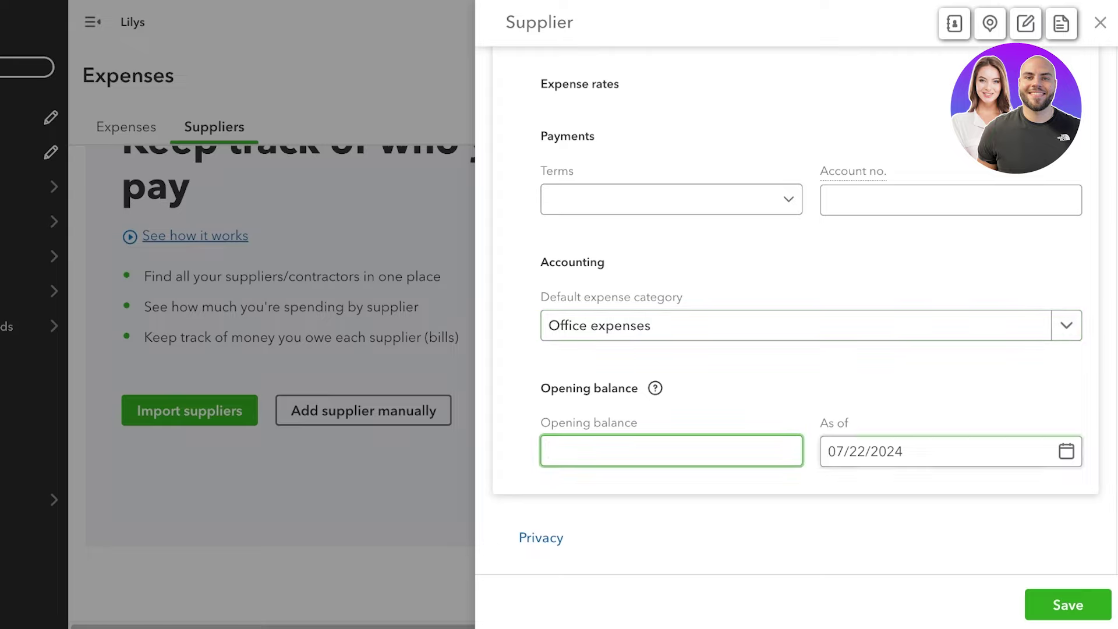
{"action": "type", "text": "0.00"}
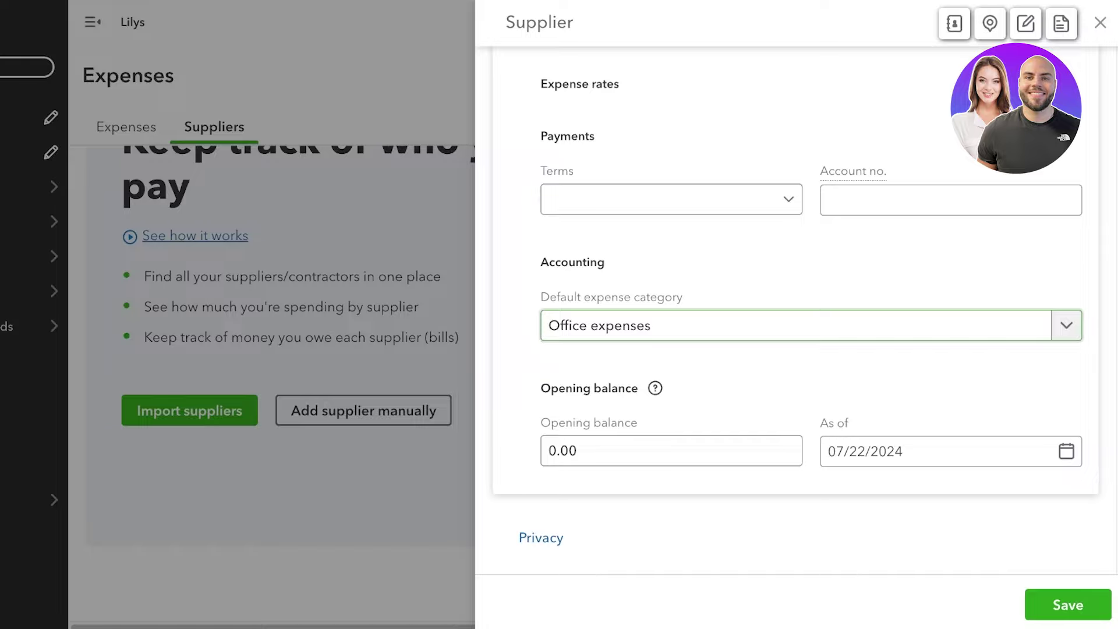
{"action": "scroll", "coordinate": [796, 291], "scroll_direction": "up", "scroll_amount": 15}
{"action": "scroll", "coordinate": [796, 291], "scroll_direction": "down", "scroll_amount": 9}
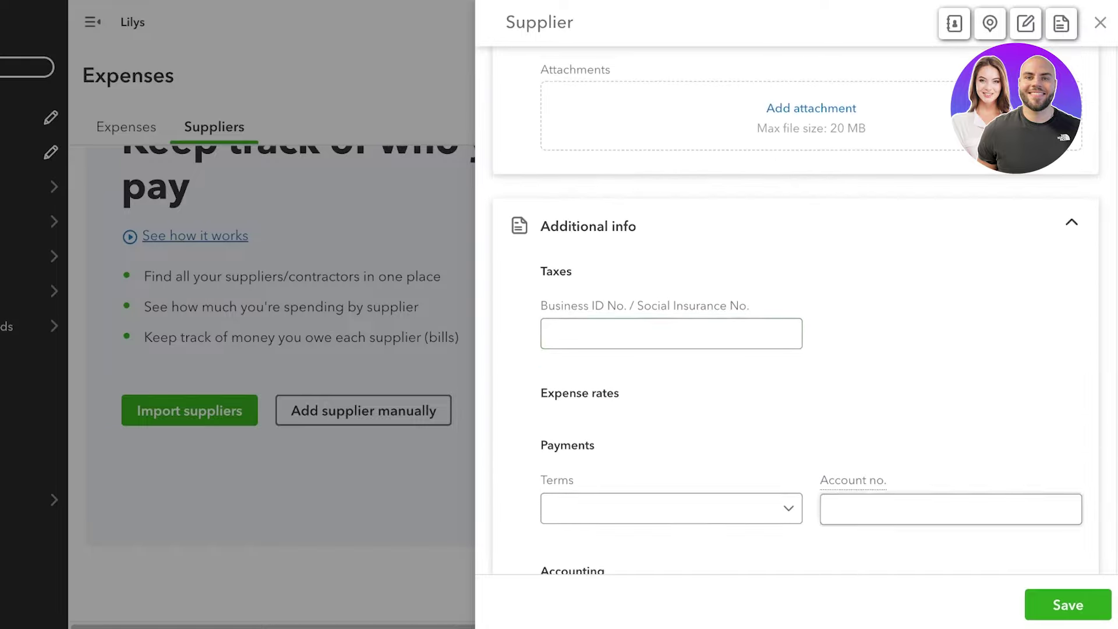
{"action": "left_click", "coordinate": [1068, 605]}
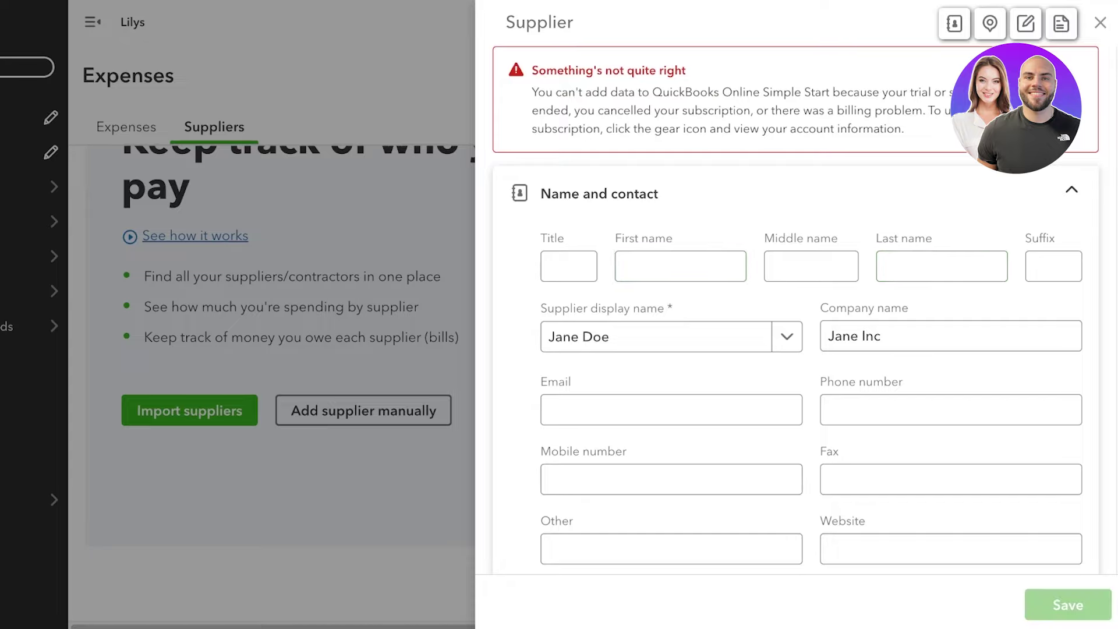
Step: Switch between the contact and address sections of the supplier form to review their fields
{"action": "left_click", "coordinate": [990, 24]}
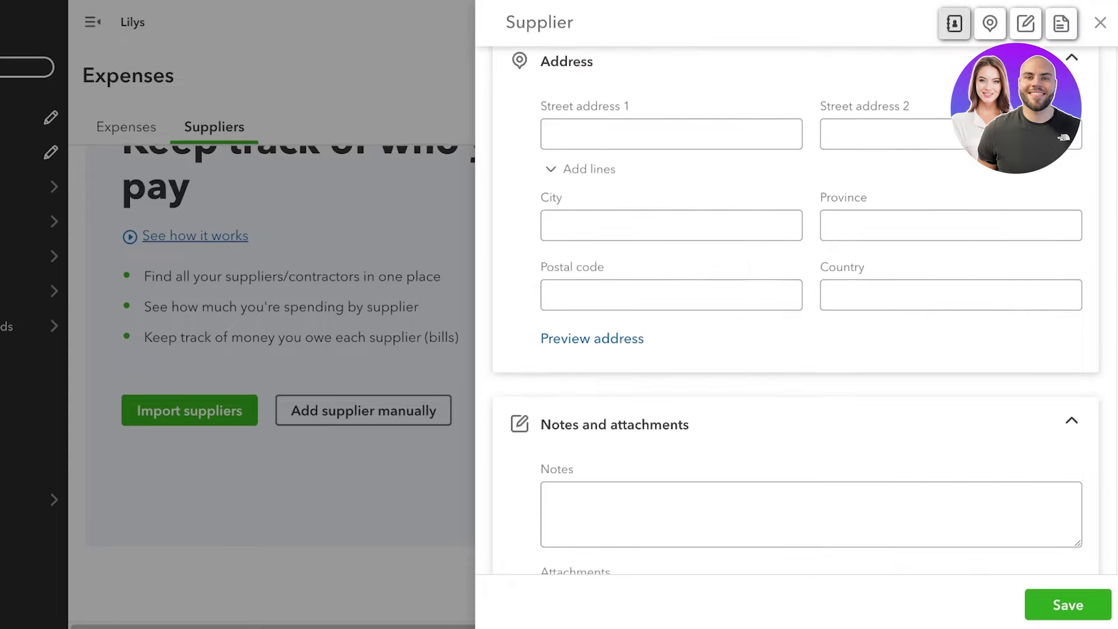
{"action": "left_click", "coordinate": [954, 23]}
{"action": "left_click", "coordinate": [989, 23]}
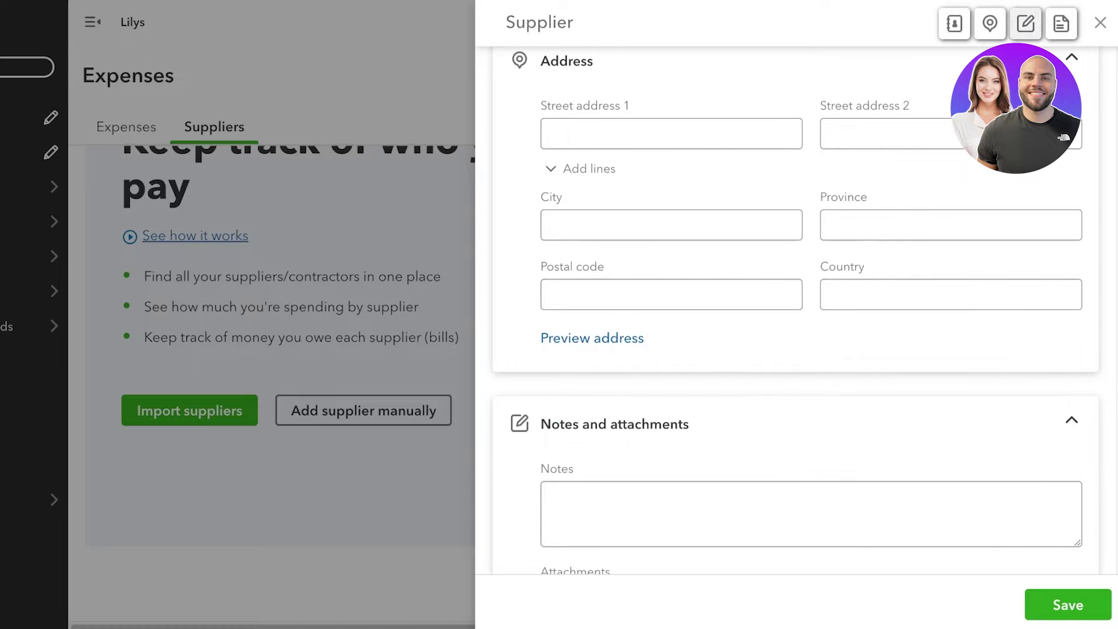
Step: Review the notes and additional info sections of the supplier form, and close the form without saving
{"action": "left_click", "coordinate": [1026, 24]}
{"action": "scroll", "coordinate": [795, 309], "scroll_direction": "down", "scroll_amount": 5}
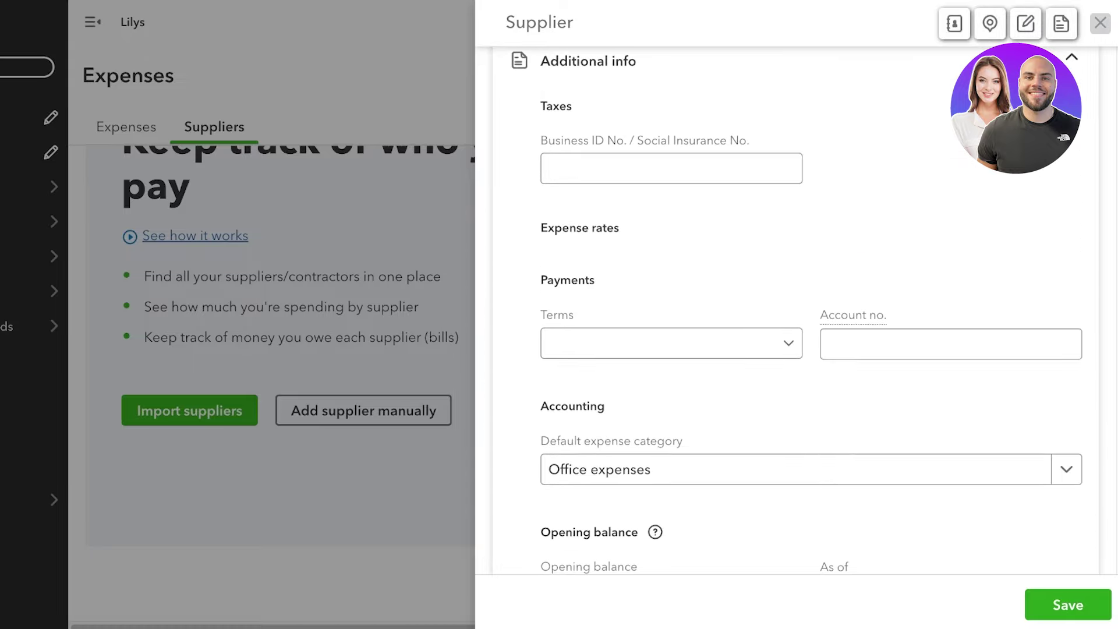
{"action": "left_click", "coordinate": [1100, 22]}
{"action": "left_click", "coordinate": [418, 356]}
{"action": "left_click", "coordinate": [1100, 23]}
{"action": "left_click", "coordinate": [587, 356]}
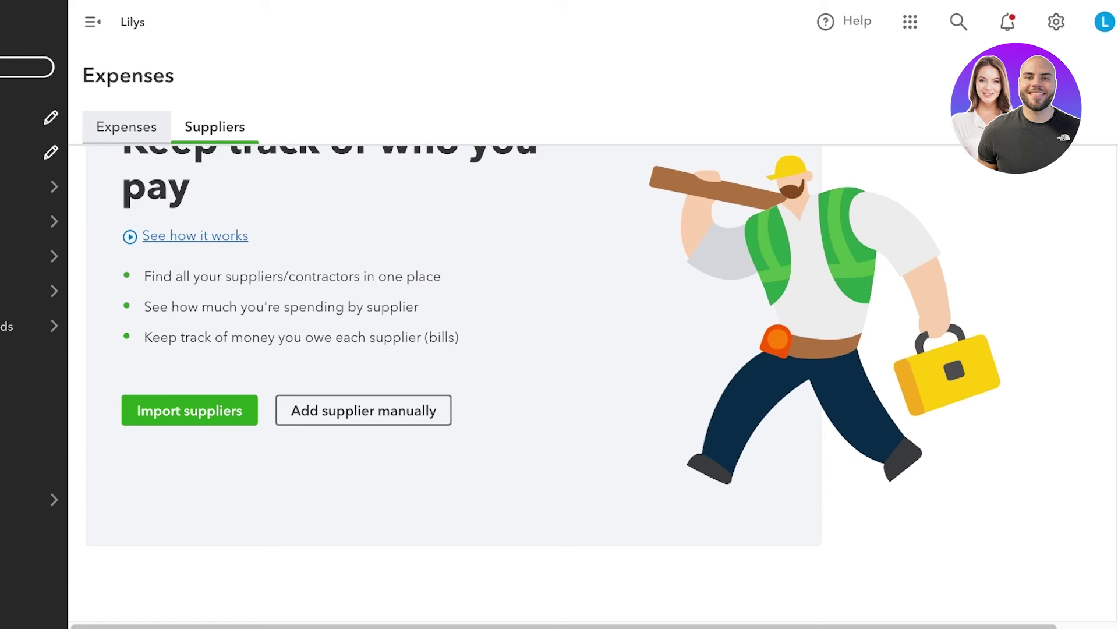
Step: Open the expenses list and try to create a new Bill transaction
{"action": "left_click", "coordinate": [126, 127]}
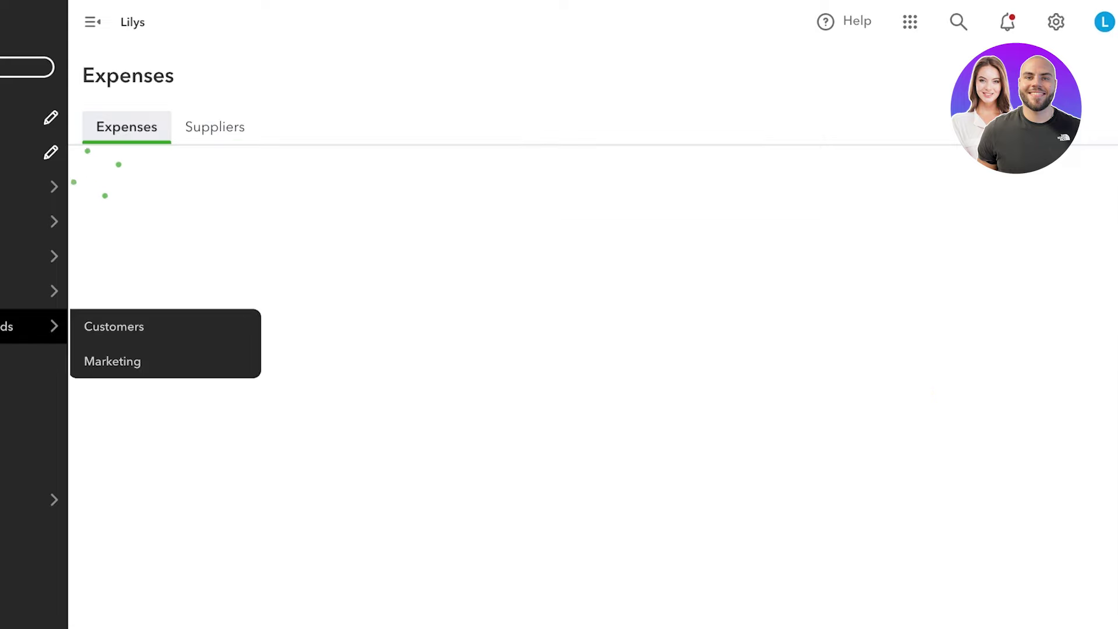
{"action": "mouse_move", "coordinate": [35, 292]}
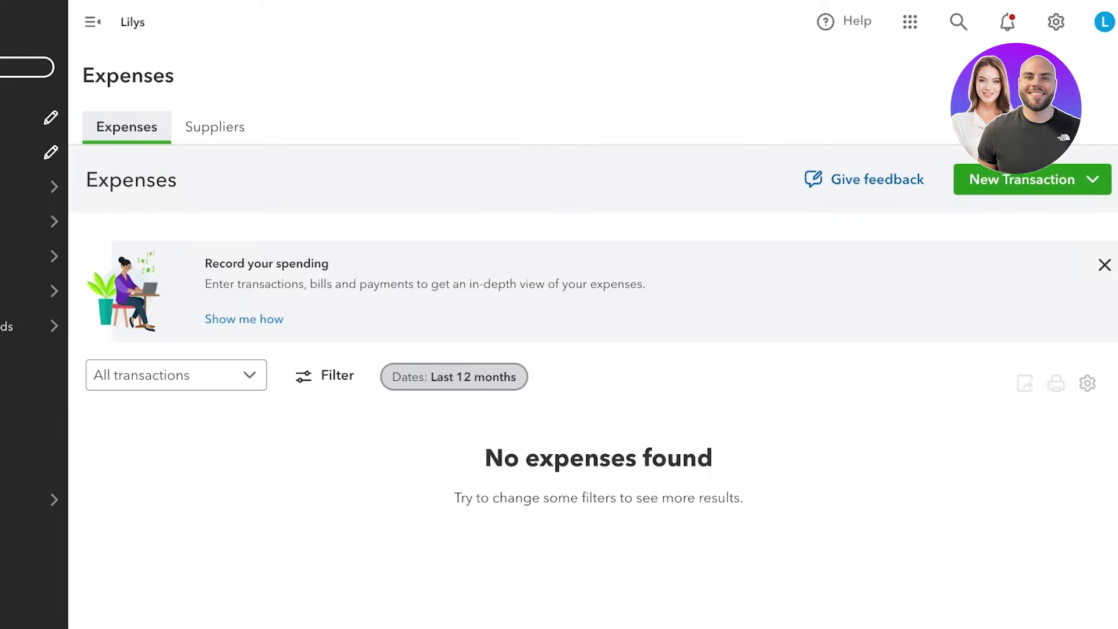
{"action": "left_click", "coordinate": [1032, 179]}
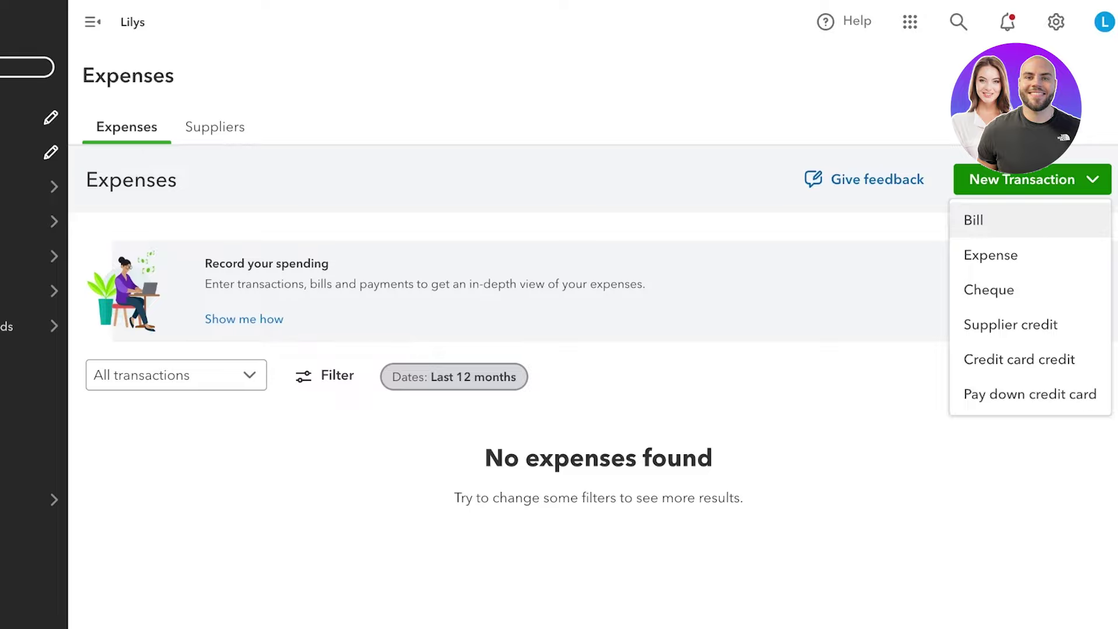
{"action": "left_click", "coordinate": [972, 220]}
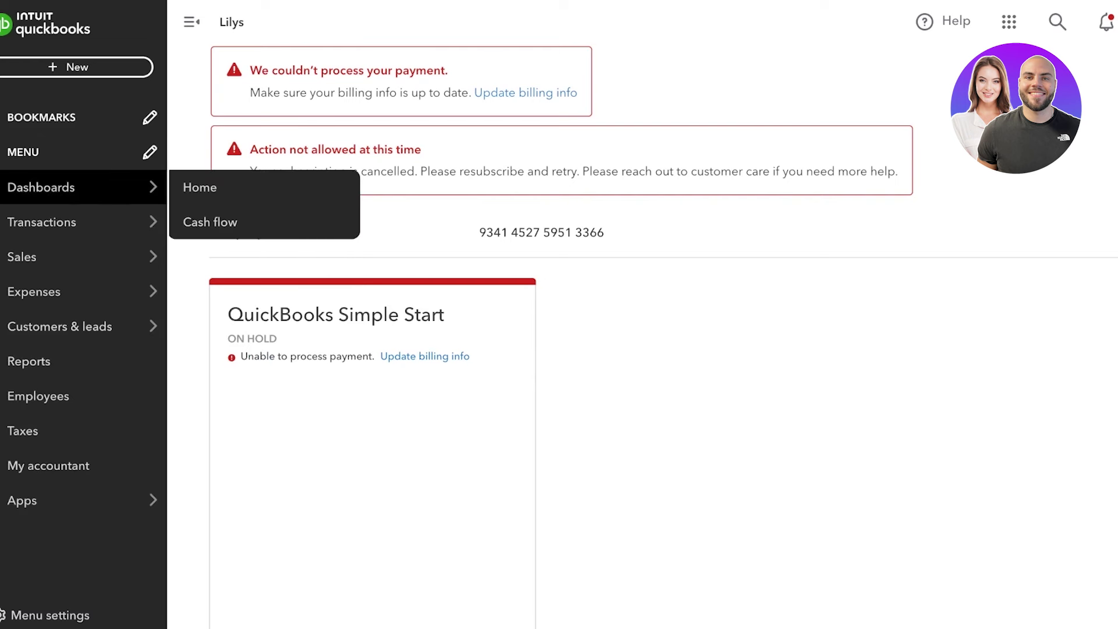
Step: Open the Bank transactions page under Transactions
{"action": "mouse_move", "coordinate": [87, 291]}
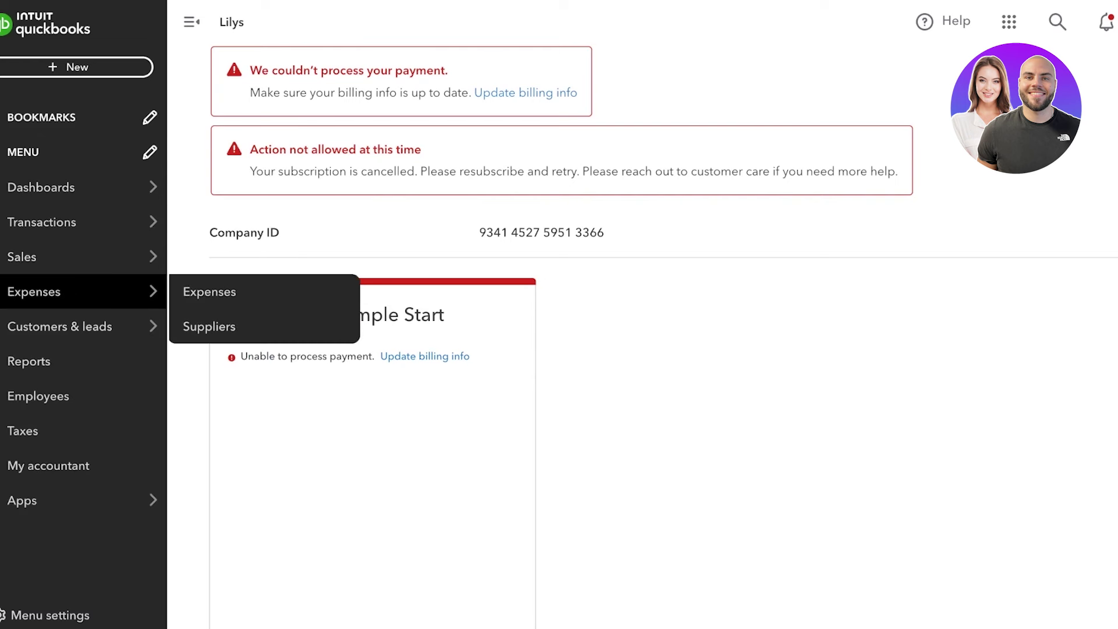
{"action": "mouse_move", "coordinate": [87, 222]}
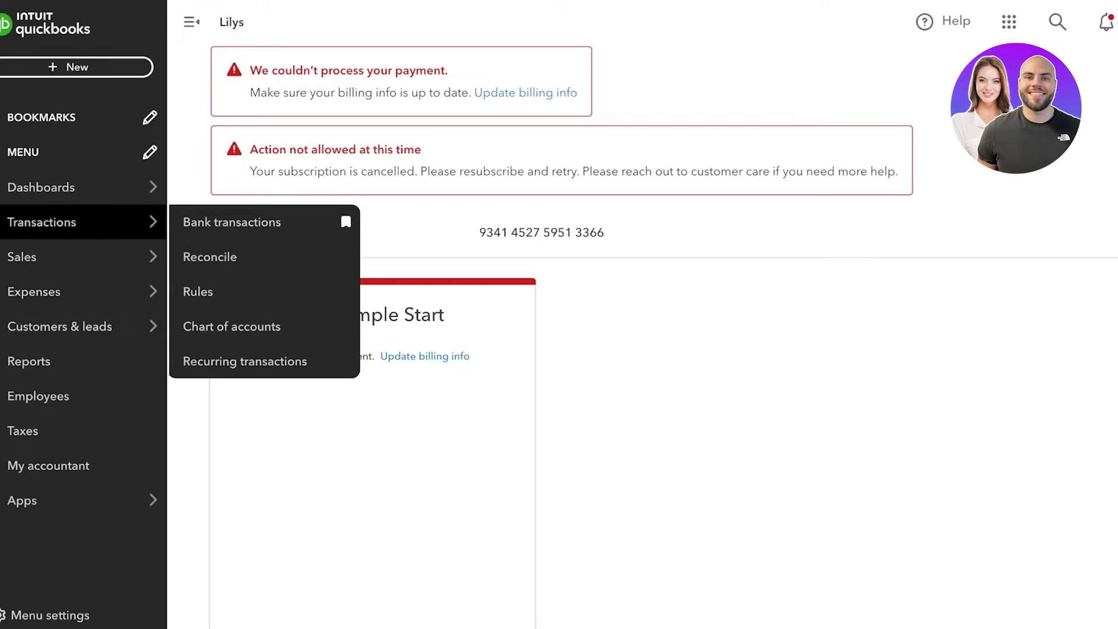
{"action": "left_click", "coordinate": [232, 222]}
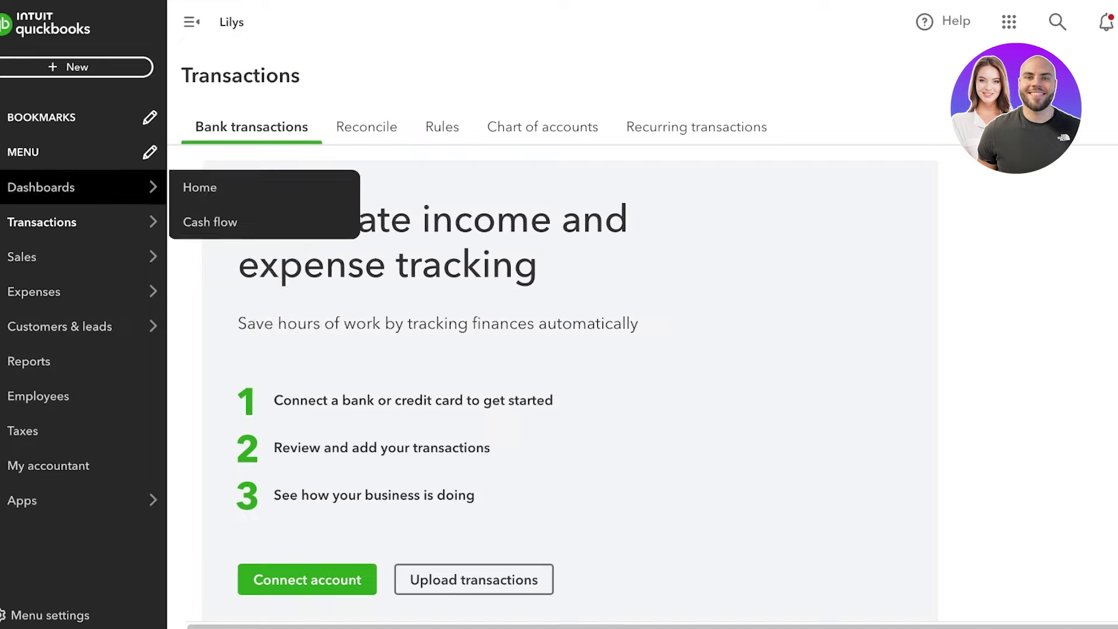
Step: Open the All sales page and look over its invoicing overview
{"action": "mouse_move", "coordinate": [88, 256]}
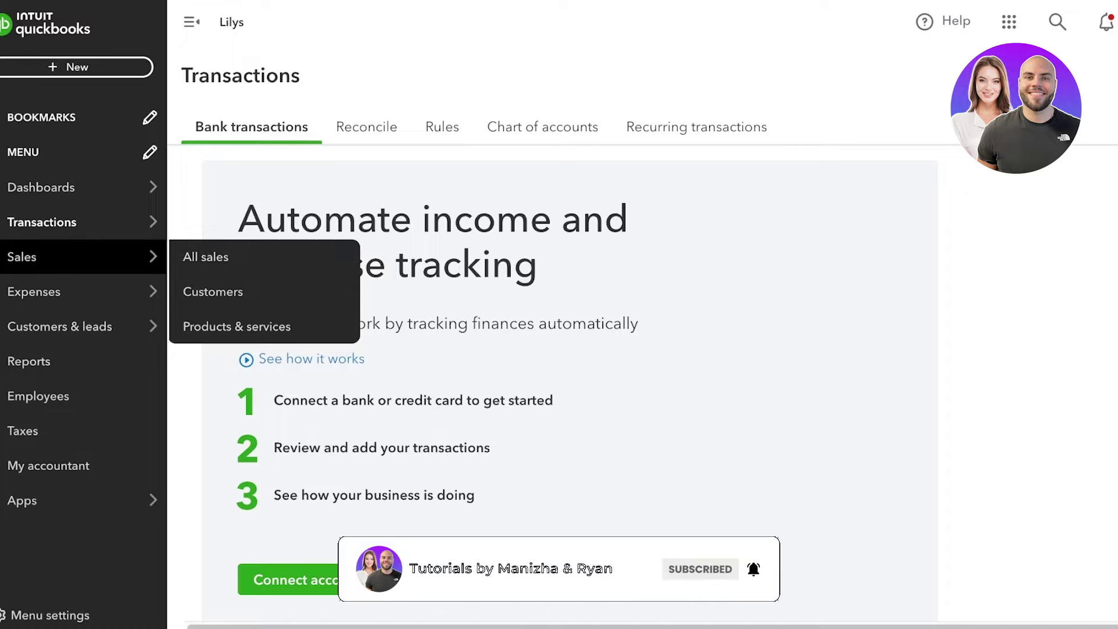
{"action": "left_click", "coordinate": [233, 257]}
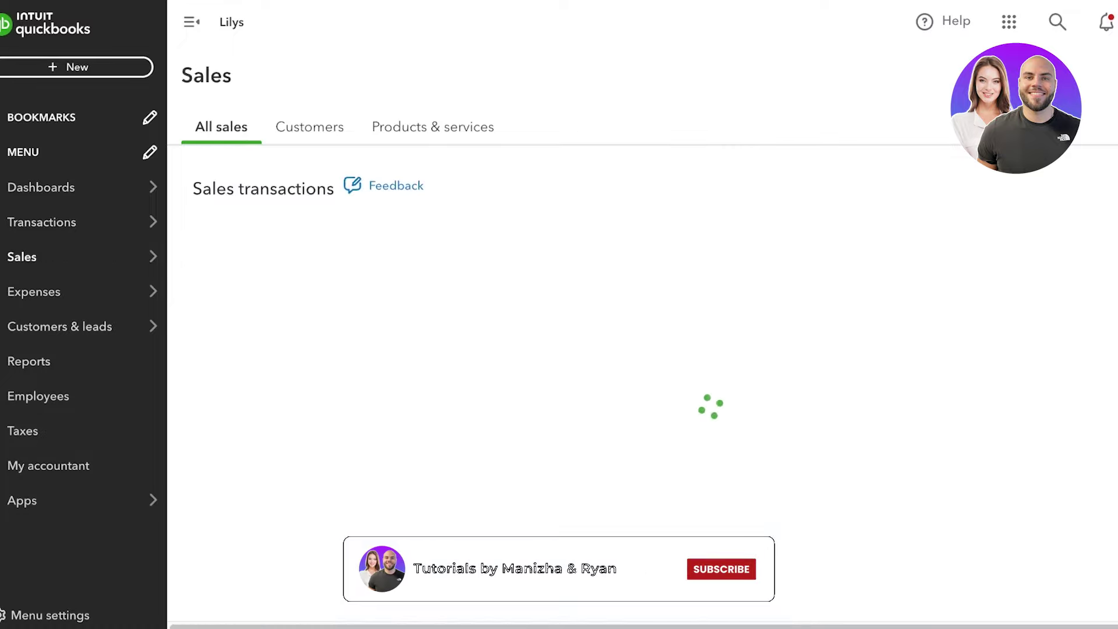
{"action": "scroll", "coordinate": [548, 373], "scroll_direction": "down", "scroll_amount": 2}
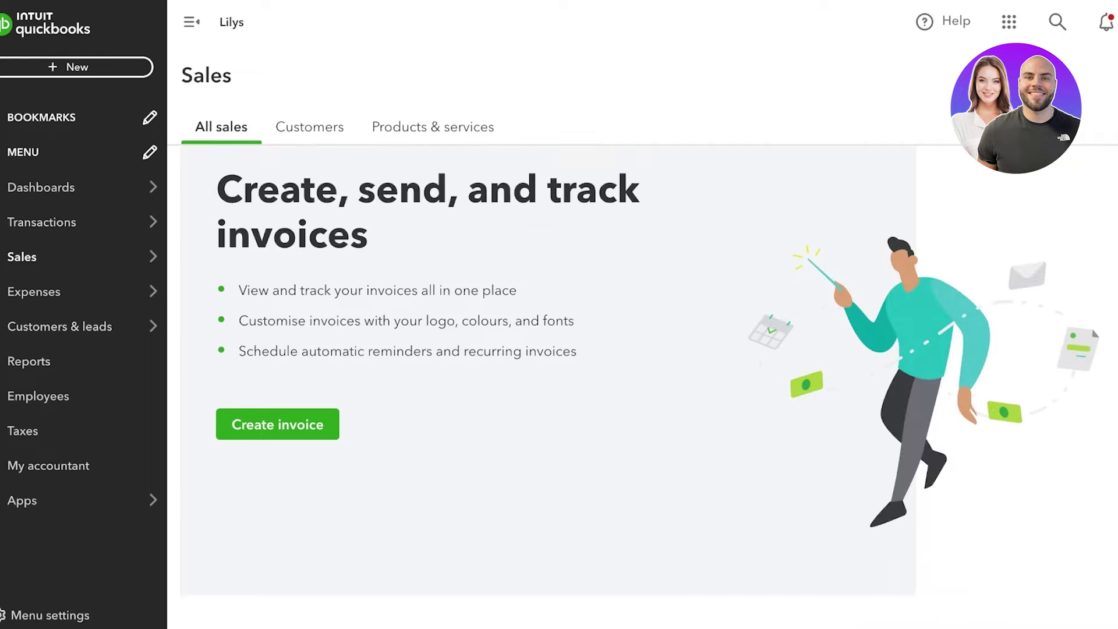
{"action": "scroll", "coordinate": [548, 373], "scroll_direction": "down", "scroll_amount": 2}
{"action": "scroll", "coordinate": [548, 373], "scroll_direction": "up", "scroll_amount": 3}
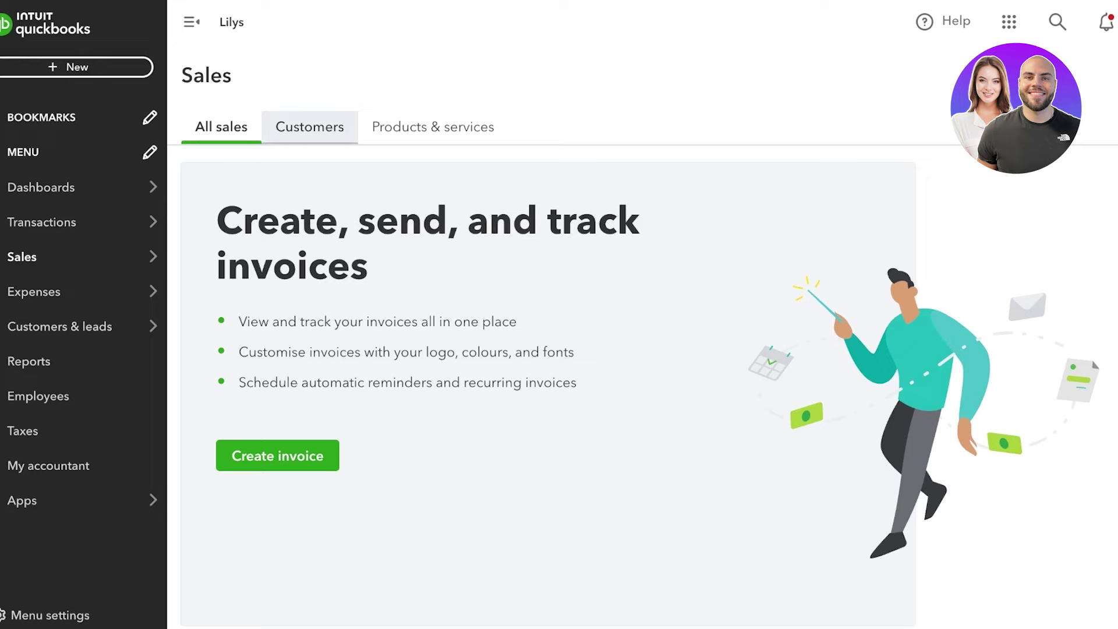
Step: Open the form for adding a customer manually, review its contact, address, payment and additional info sections, and close it without saving
{"action": "left_click", "coordinate": [309, 127]}
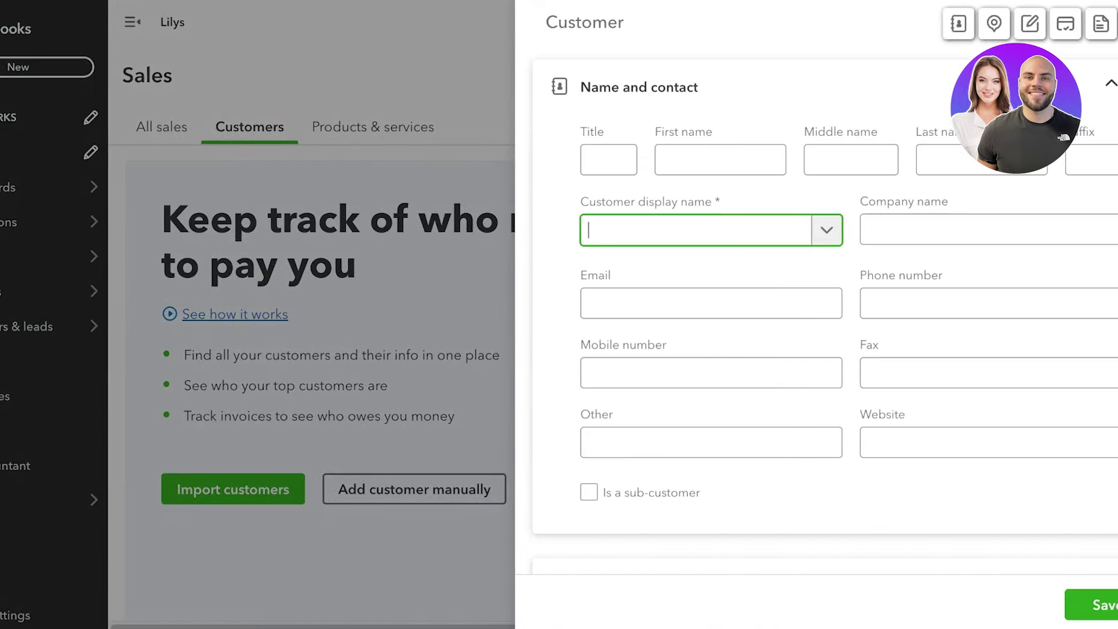
{"action": "scroll", "coordinate": [873, 310], "scroll_direction": "down", "scroll_amount": 2}
{"action": "scroll", "coordinate": [689, 175], "scroll_direction": "down", "scroll_amount": 6}
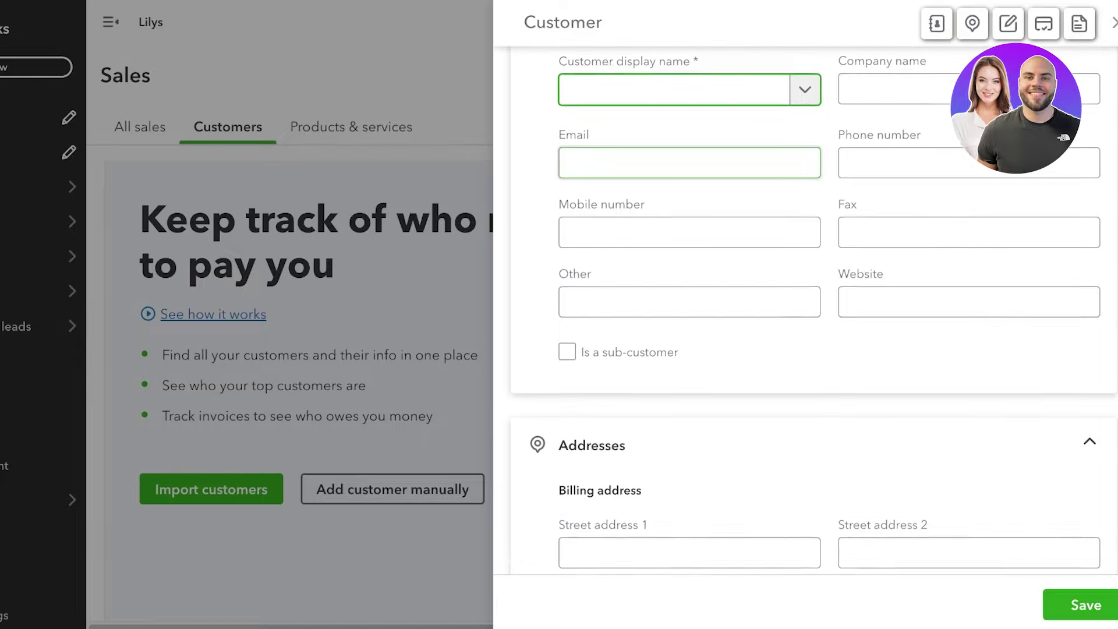
{"action": "scroll", "coordinate": [689, 177], "scroll_direction": "down", "scroll_amount": 10}
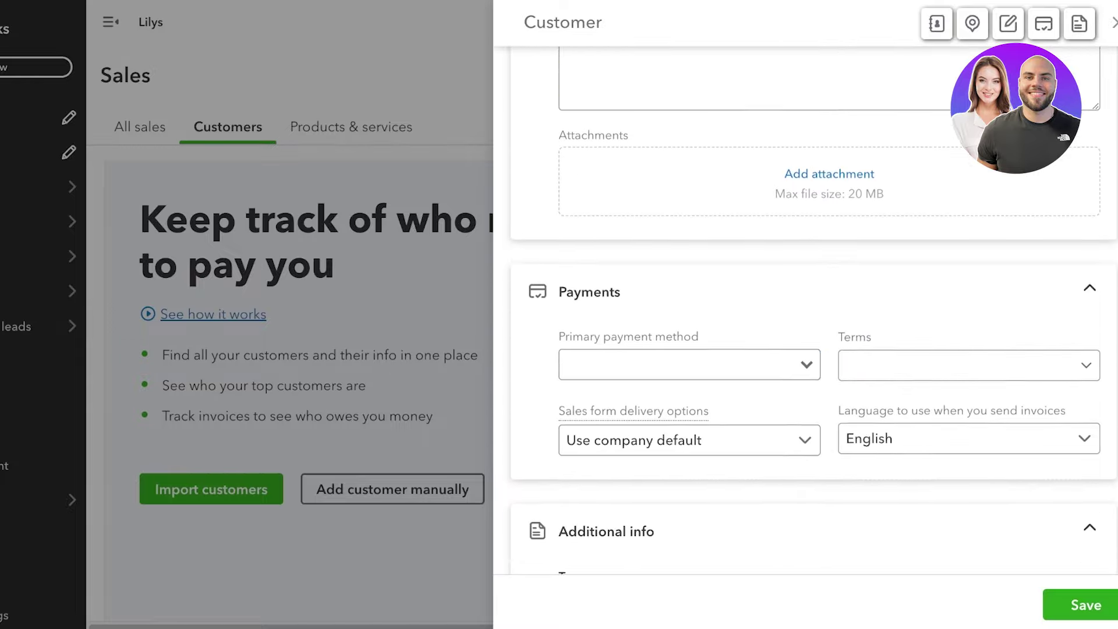
{"action": "scroll", "coordinate": [815, 292], "scroll_direction": "down", "scroll_amount": 5}
{"action": "scroll", "coordinate": [815, 291], "scroll_direction": "up", "scroll_amount": 3}
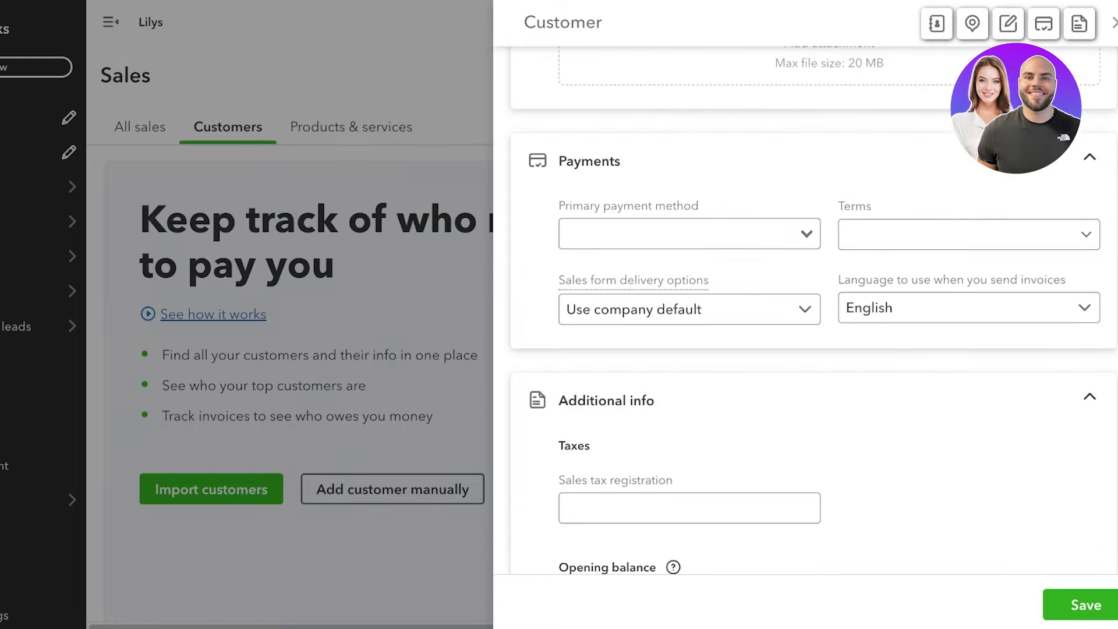
{"action": "scroll", "coordinate": [806, 310], "scroll_direction": "down", "scroll_amount": 3}
{"action": "left_click", "coordinate": [1113, 23]}
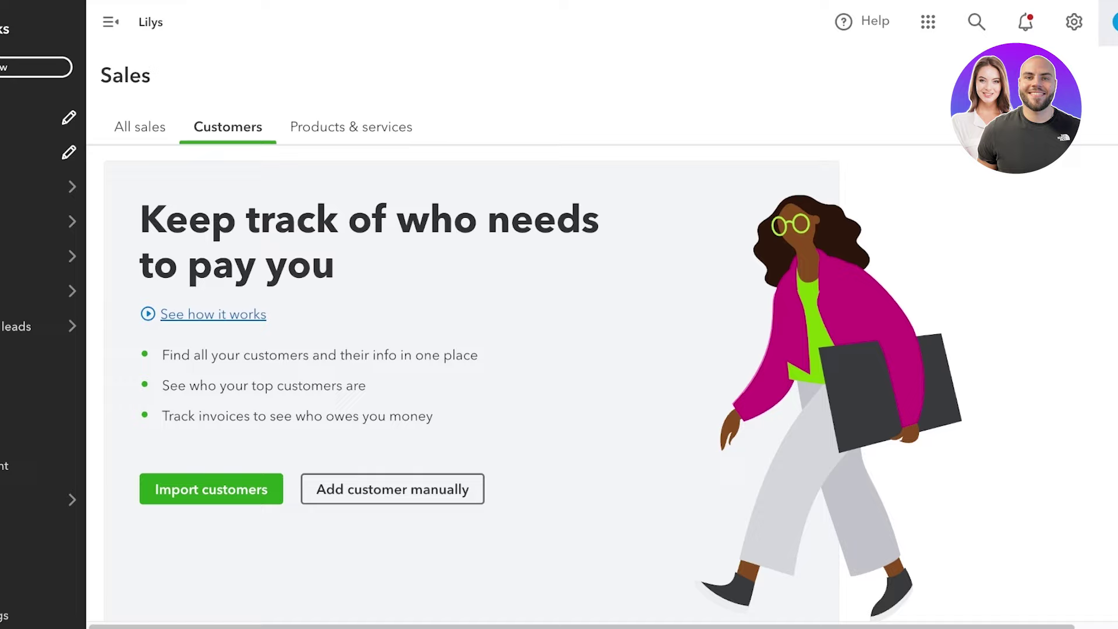
Step: Start adding a product under Products & services with Non-inventory as its type
{"action": "left_click", "coordinate": [351, 126]}
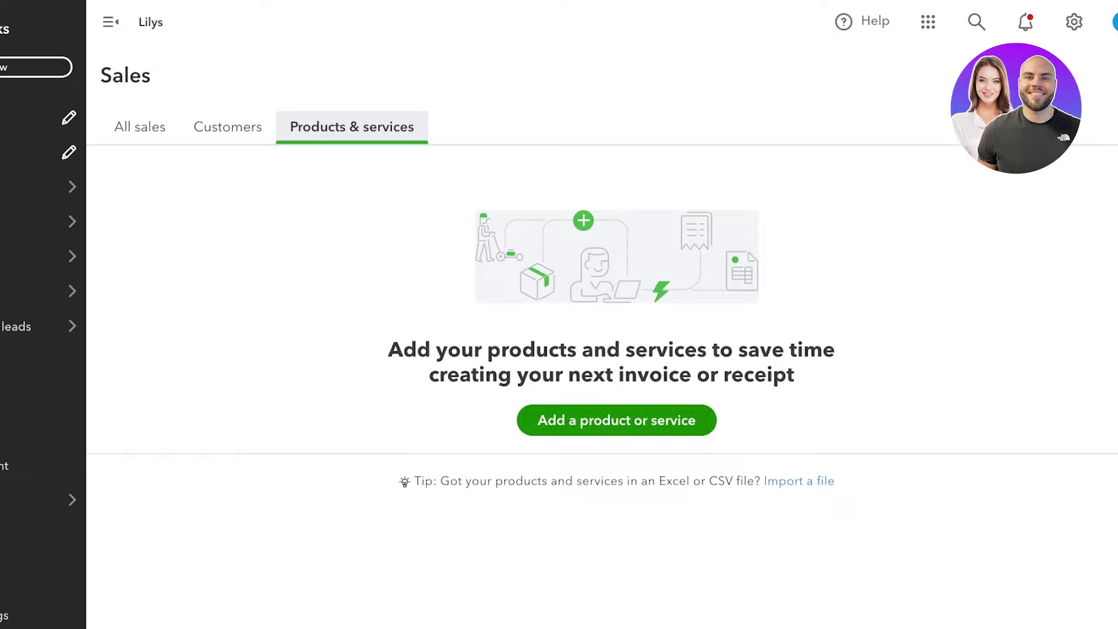
{"action": "left_click", "coordinate": [616, 420]}
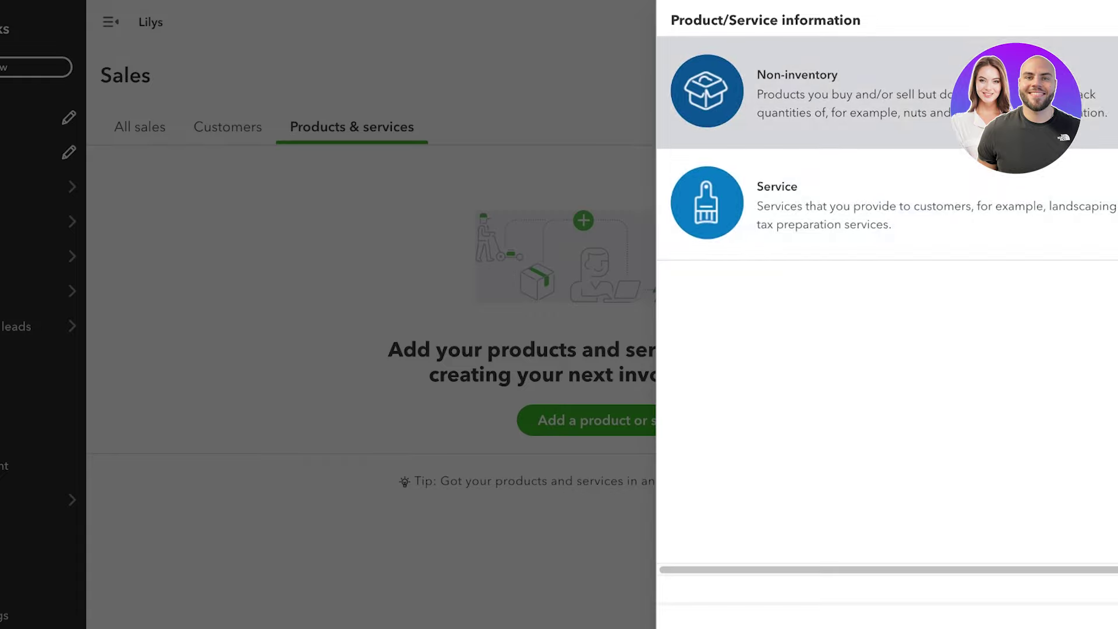
{"action": "left_click", "coordinate": [797, 92]}
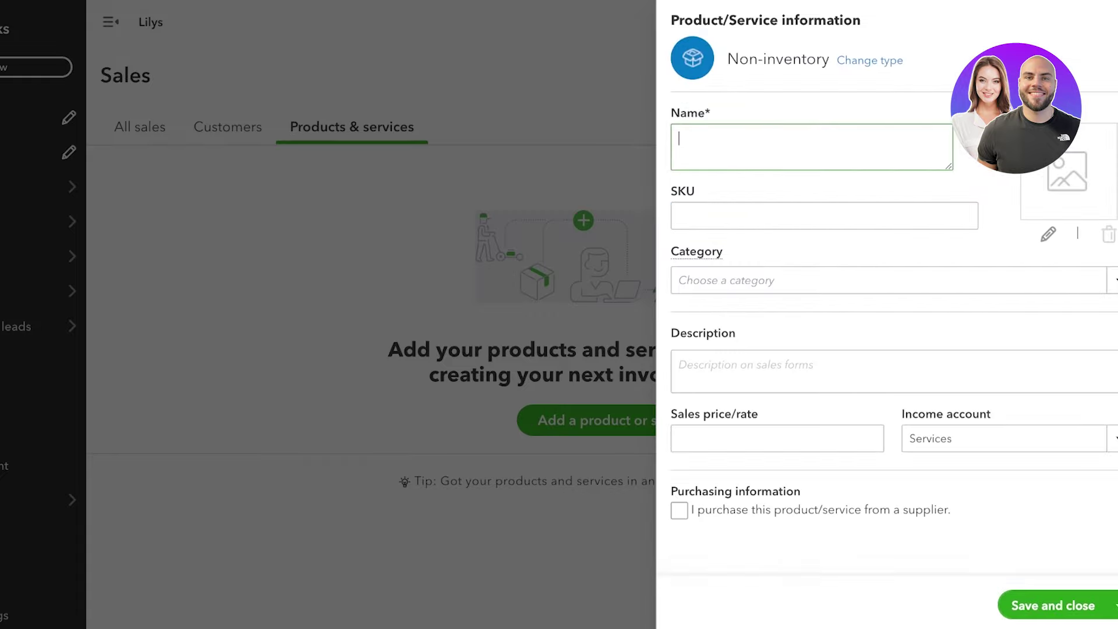
{"action": "left_click", "coordinate": [869, 60]}
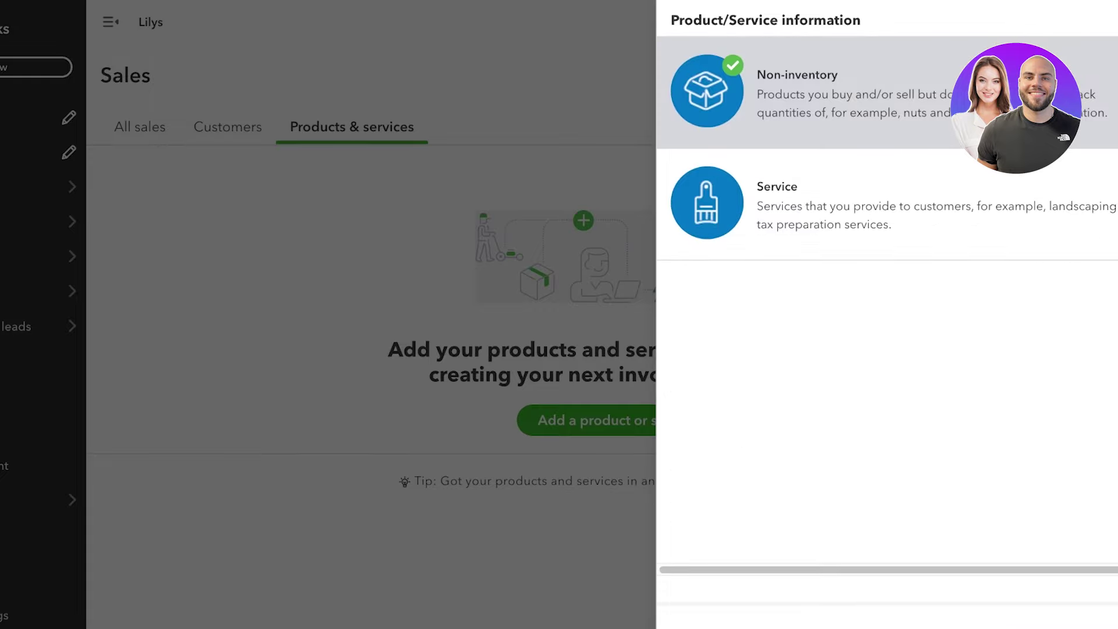
{"action": "left_click", "coordinate": [797, 92]}
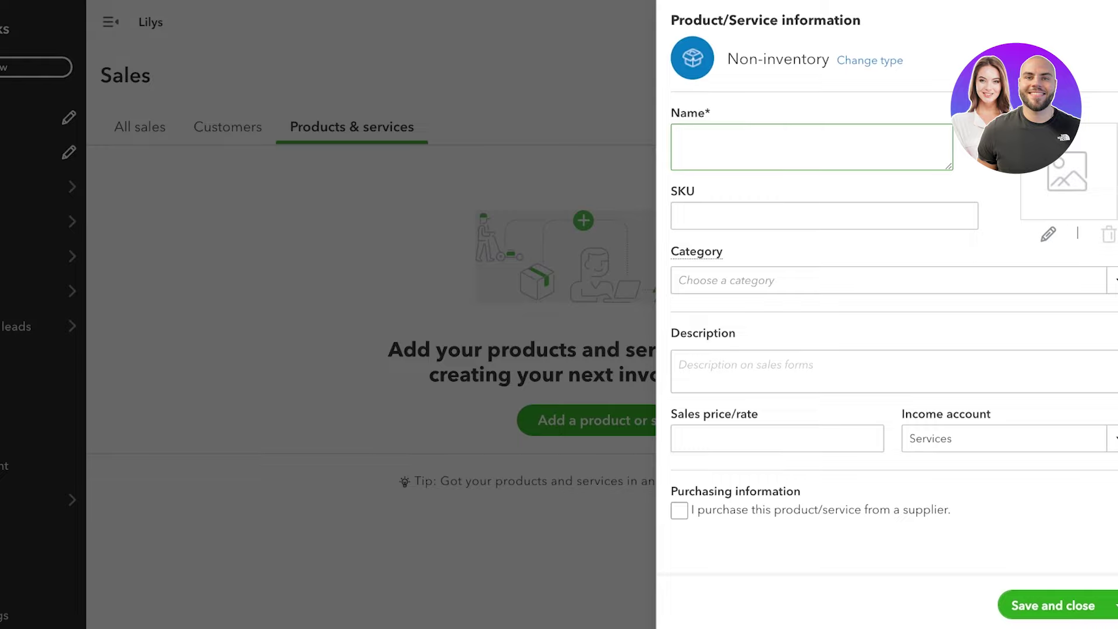
Step: Name the non-inventory product "Private label simple white tshirts"
{"action": "type", "text": "Tshirts"}
{"action": "key", "text": "ctrl+a"}
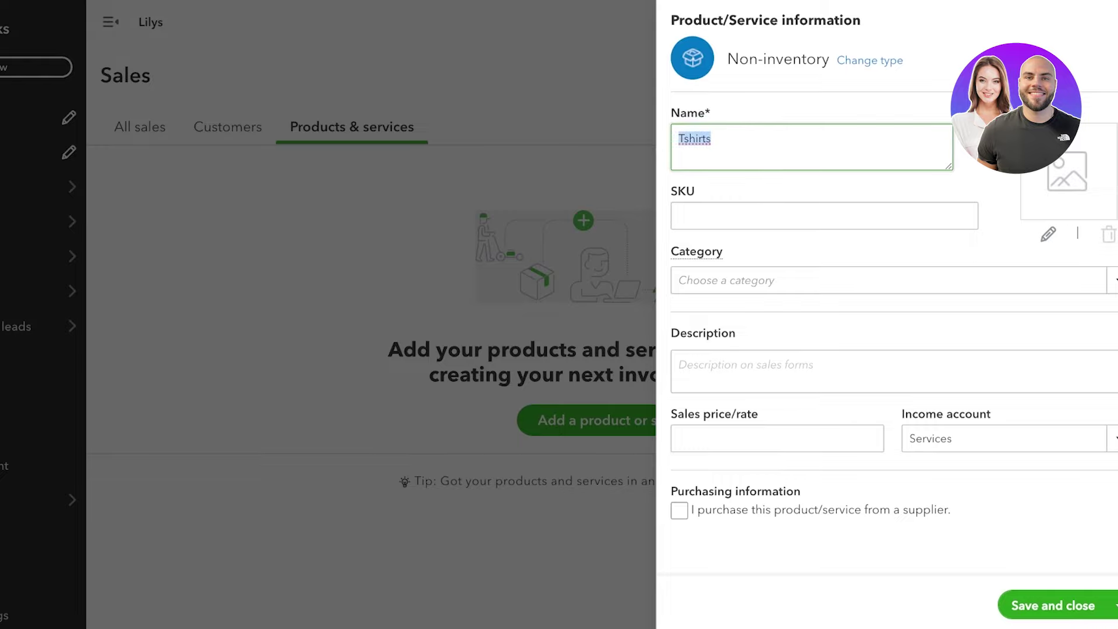
{"action": "type", "text": "Private label simpl"}
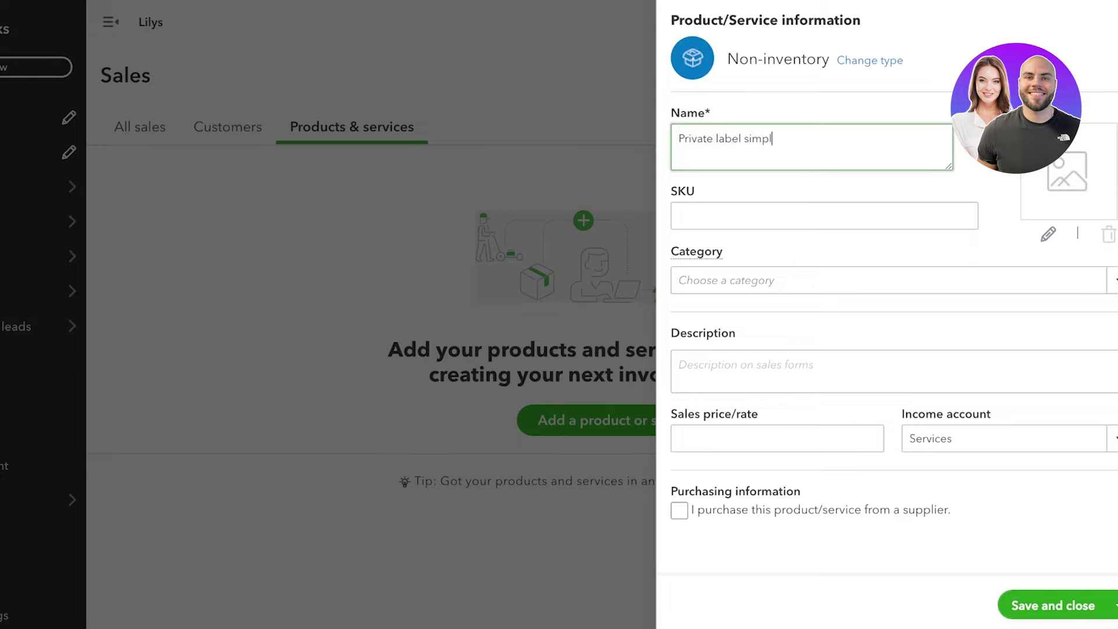
{"action": "type", "text": "e white tshirts"}
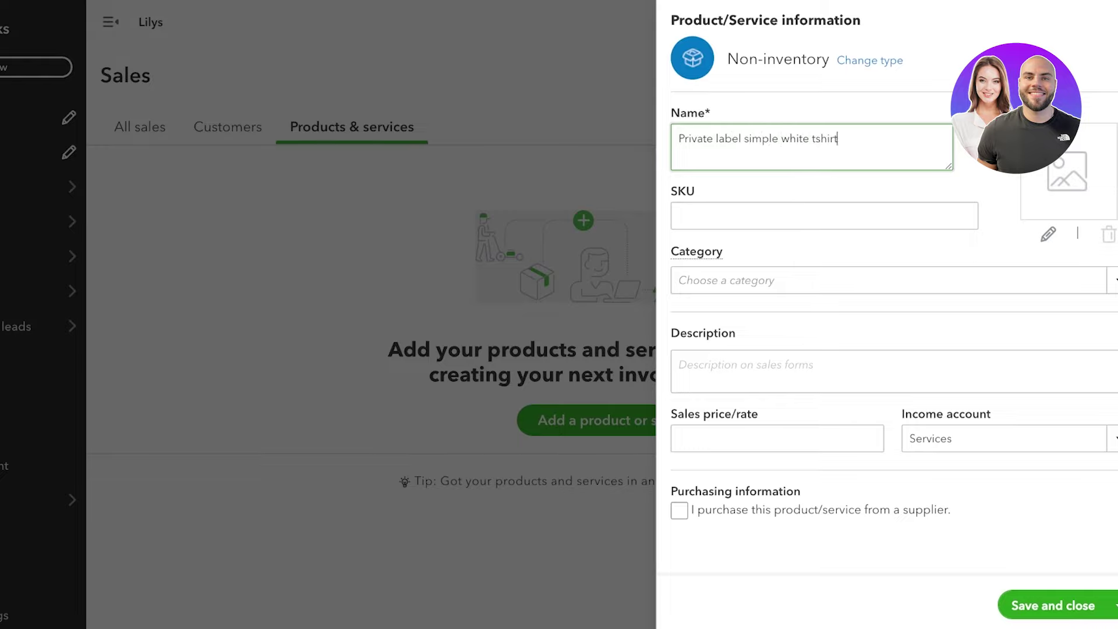
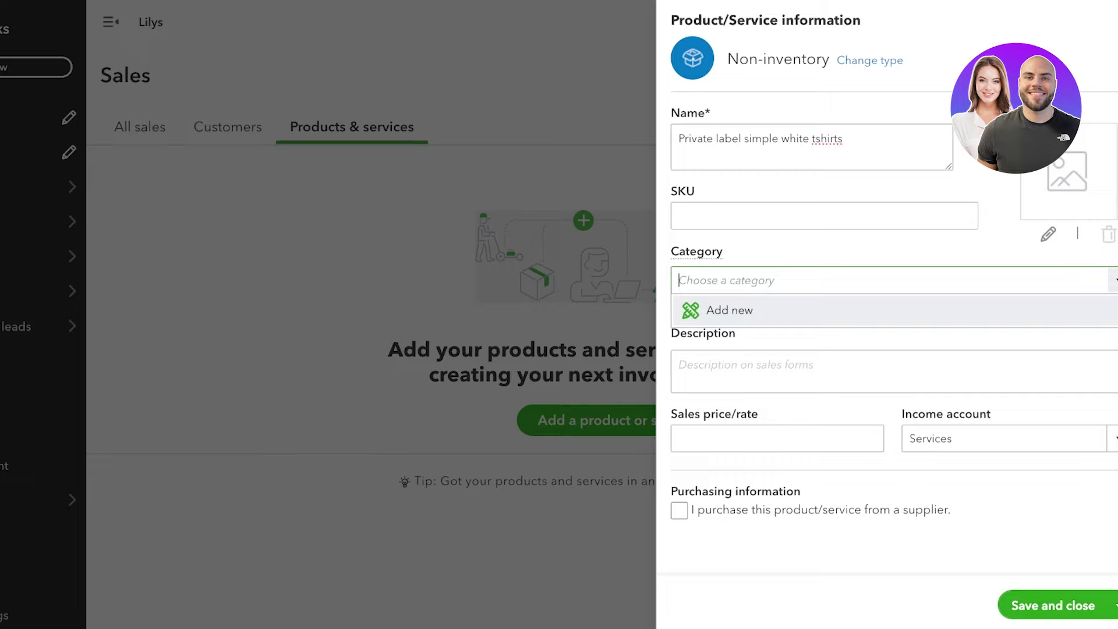
Step: Try to add a new category named Clothing for the product
{"action": "key", "text": "Return"}
{"action": "type", "text": "Clothing"}
{"action": "left_click", "coordinate": [840, 444]}
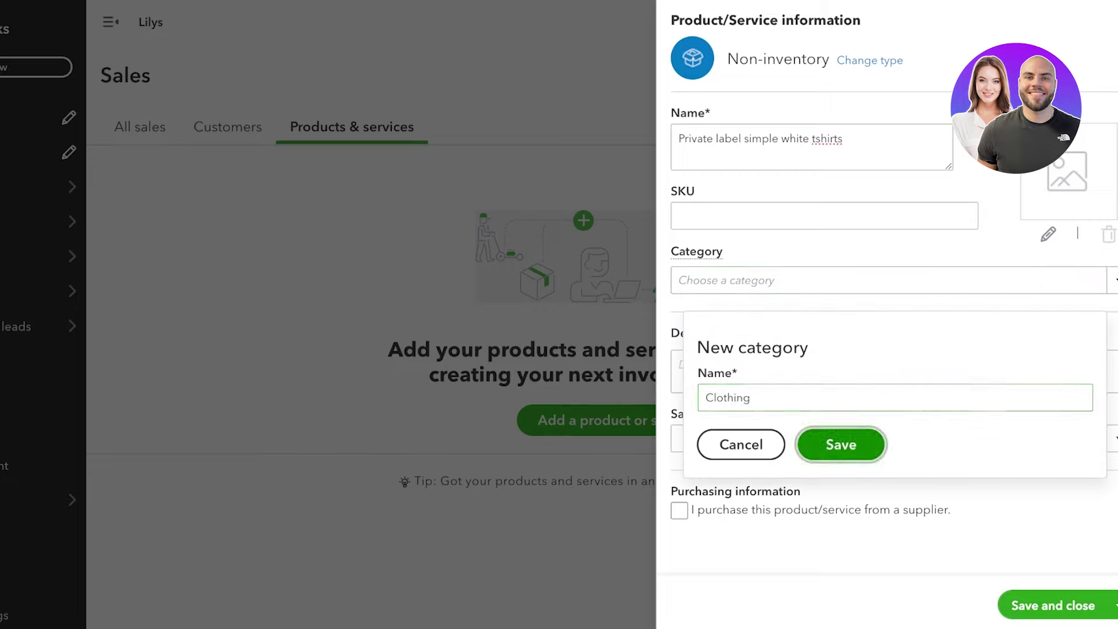
{"action": "left_click", "coordinate": [888, 281]}
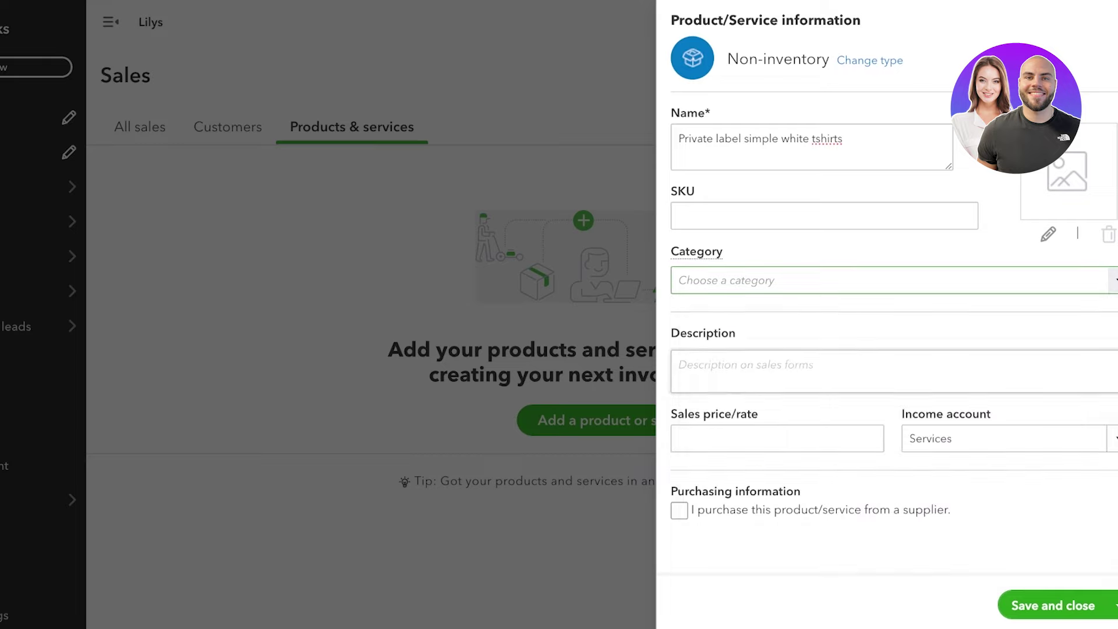
{"action": "key", "text": "Tab"}
{"action": "key", "text": "Tab"}
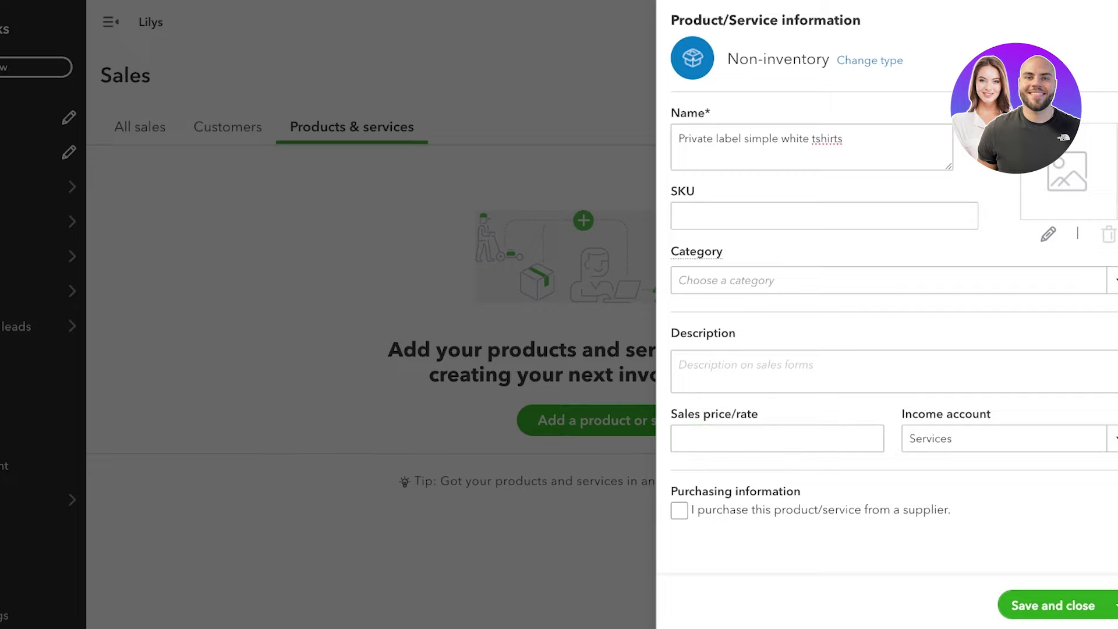
Step: Set the product's income account to Sales - wholesale and leave the product form without saving it
{"action": "left_click_drag", "start_coordinate": [905, 413], "coordinate": [991, 414]}
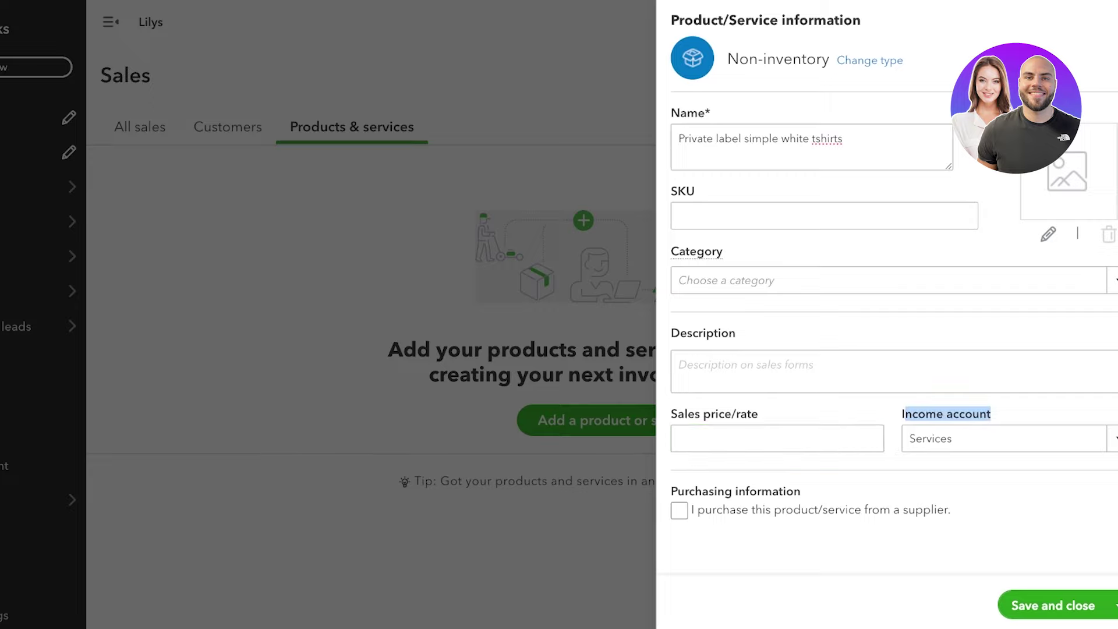
{"action": "left_click", "coordinate": [930, 439]}
{"action": "key", "text": "Down"}
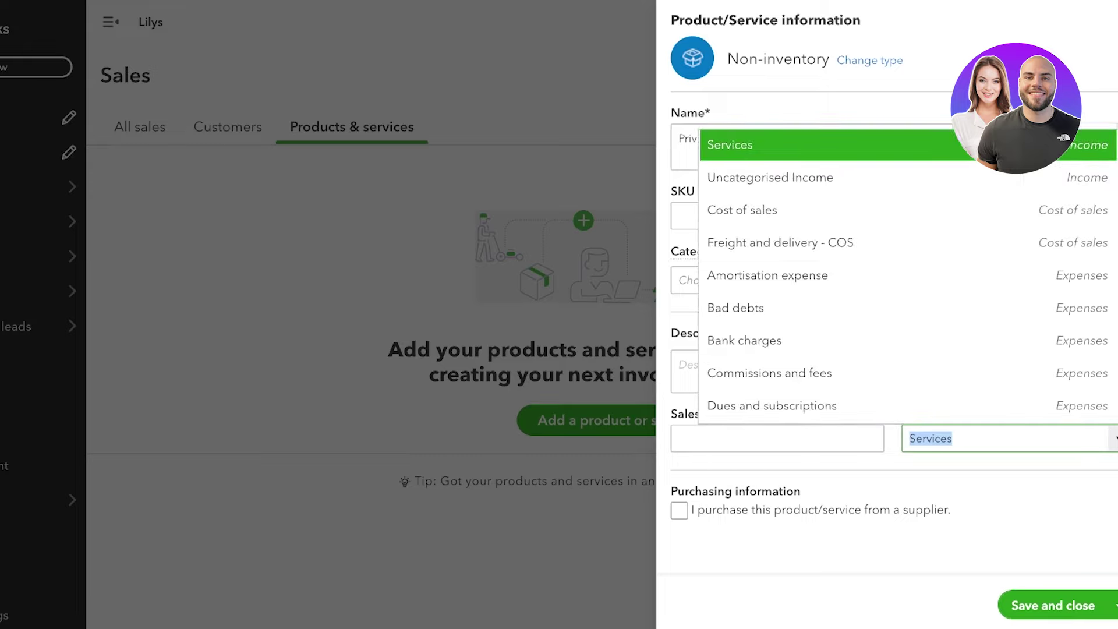
{"action": "key", "text": "Down"}
{"action": "scroll", "coordinate": [907, 277], "scroll_direction": "up", "scroll_amount": 3}
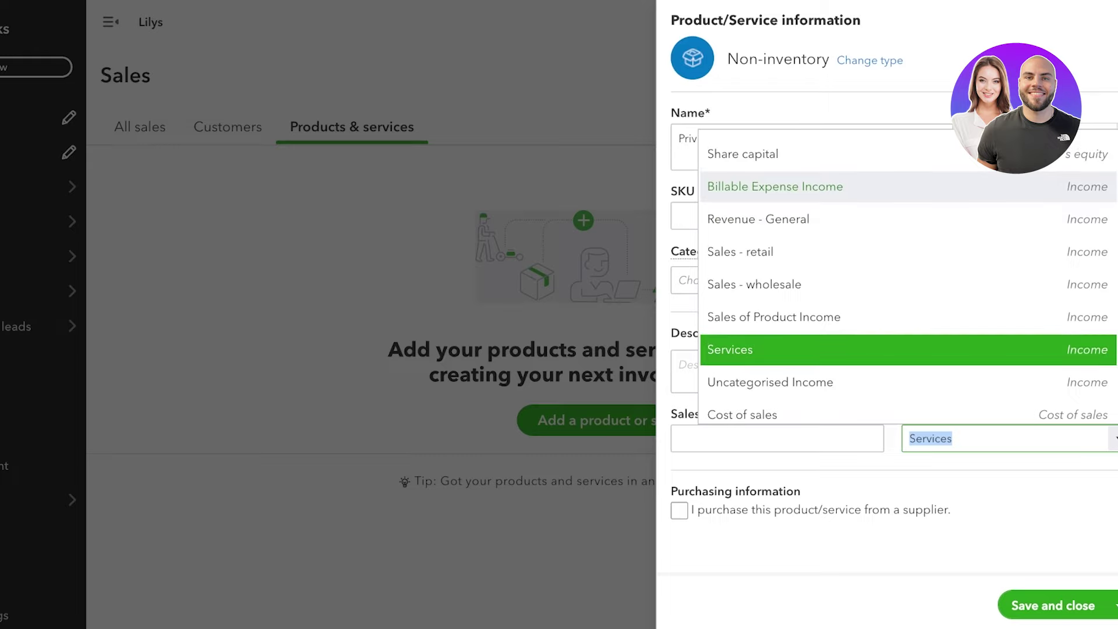
{"action": "key", "text": "Down"}
{"action": "key", "text": "Down"}
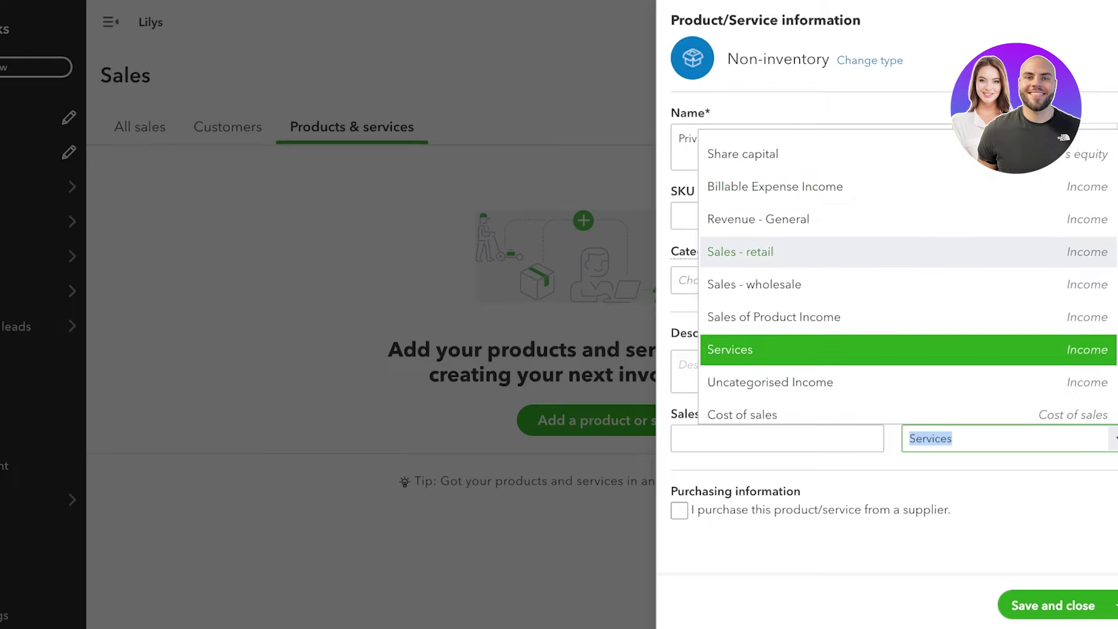
{"action": "key", "text": "Up"}
{"action": "key", "text": "Down"}
{"action": "key", "text": "Down"}
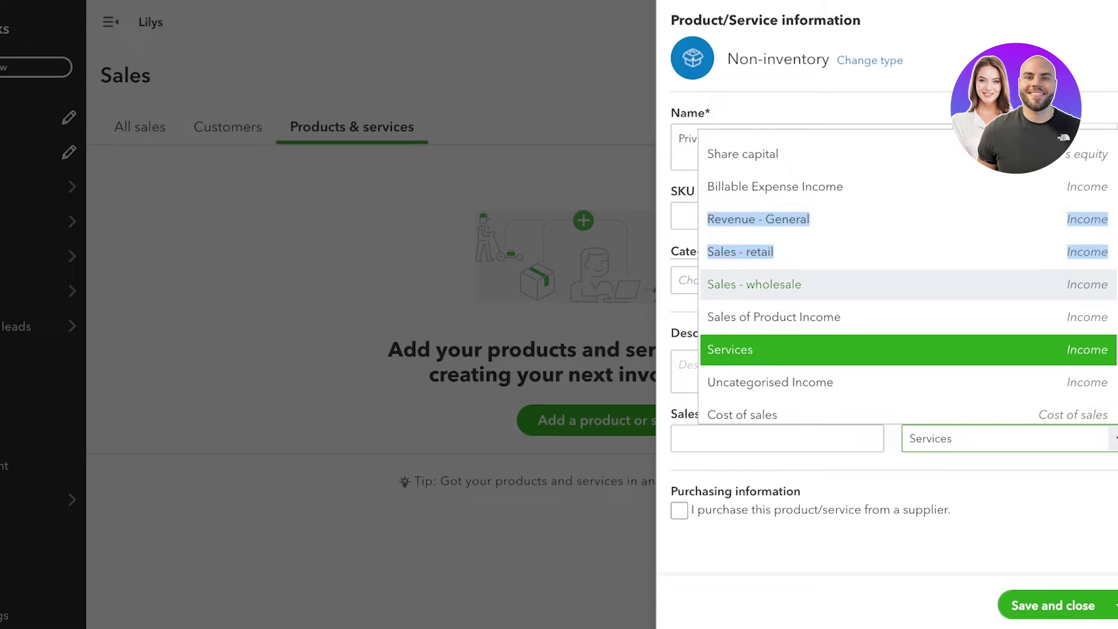
{"action": "key", "text": "Return"}
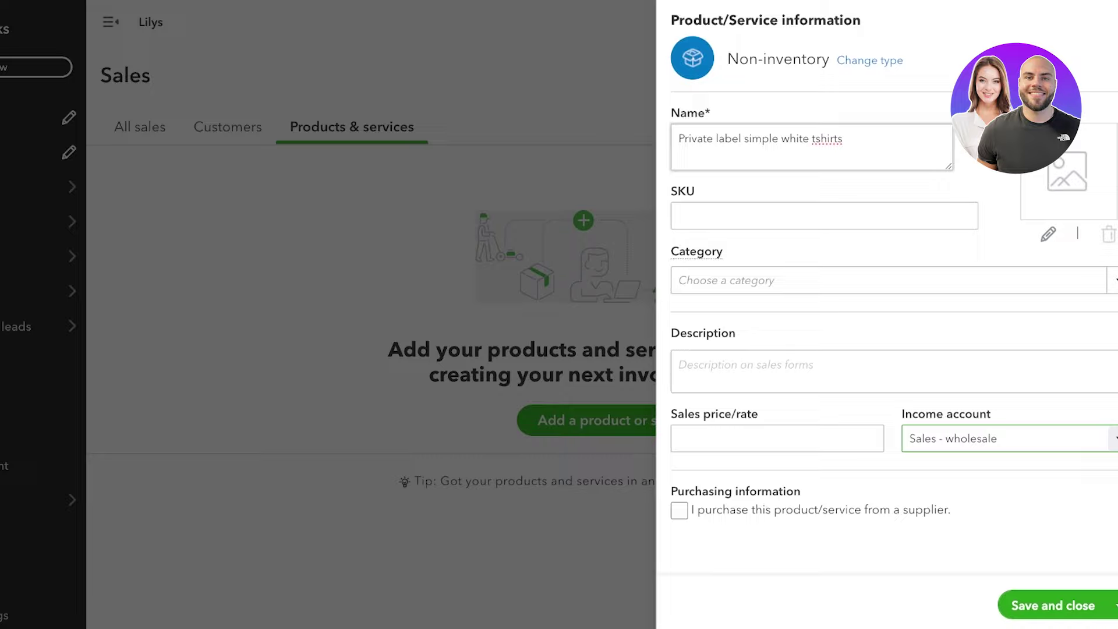
{"action": "key", "text": "Tab"}
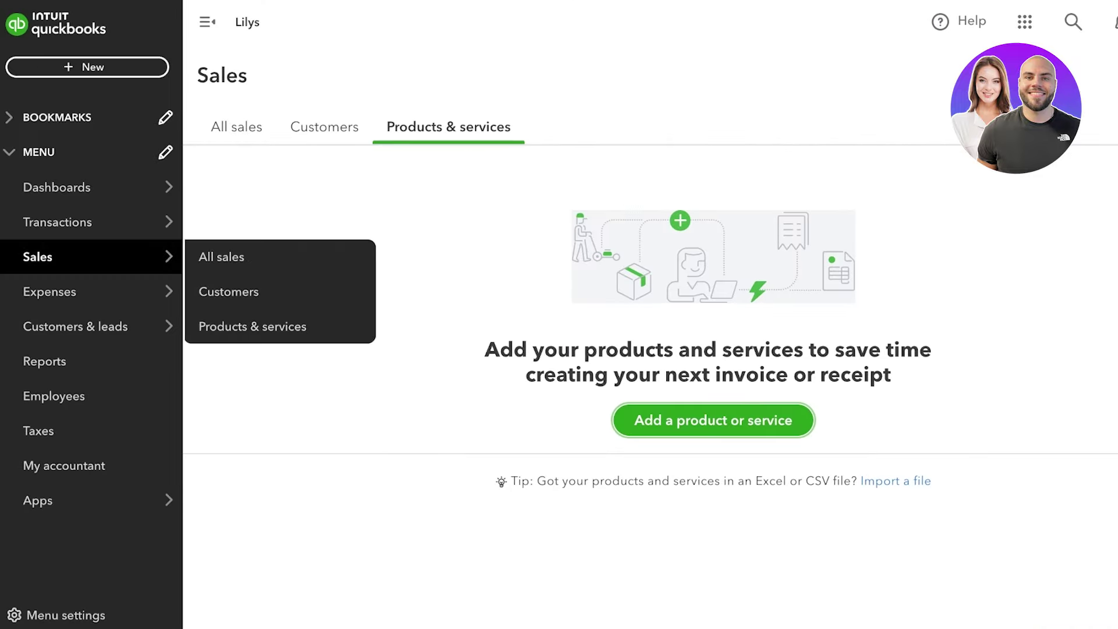
Step: Open Customers & leads and review its Customers page and the Mailchimp offering on its Marketing page
{"action": "mouse_move", "coordinate": [91, 222]}
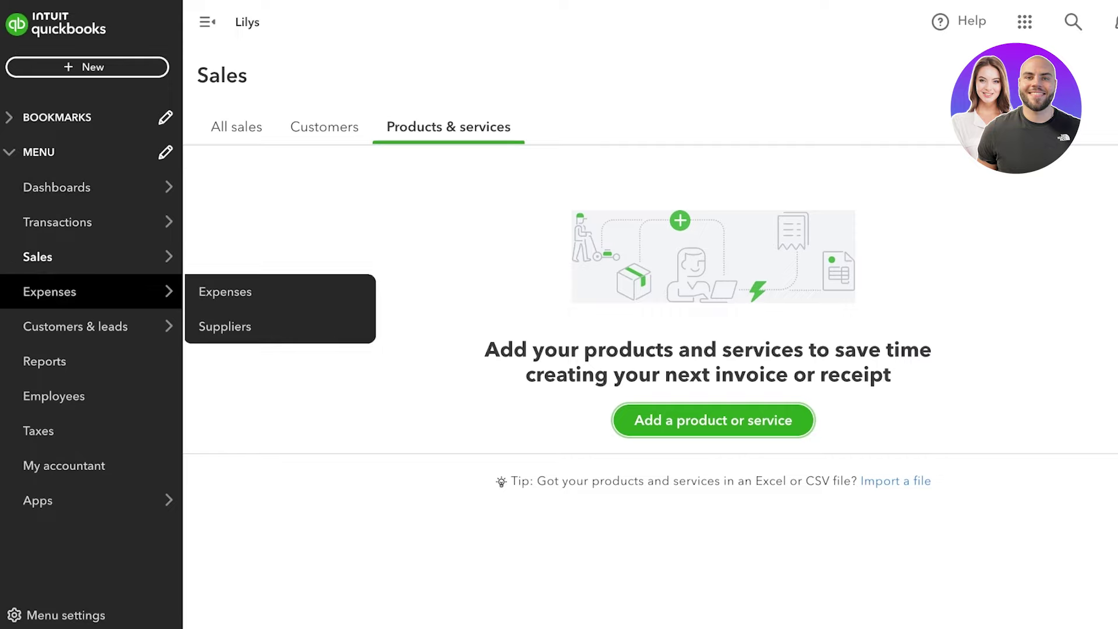
{"action": "mouse_move", "coordinate": [91, 291]}
{"action": "mouse_move", "coordinate": [91, 257]}
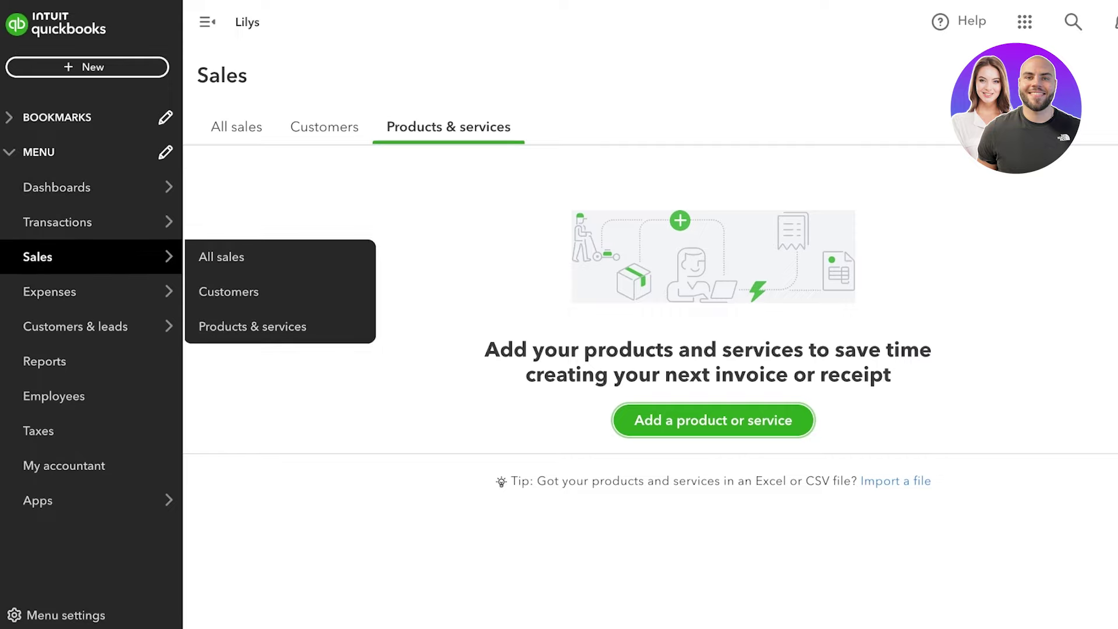
{"action": "mouse_move", "coordinate": [50, 291]}
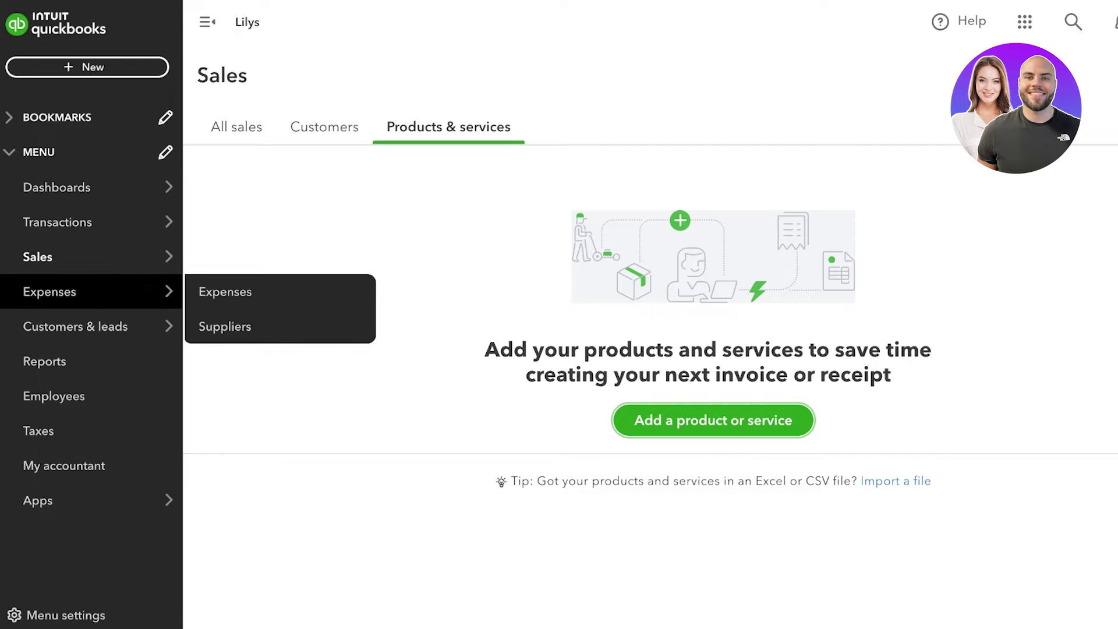
{"action": "left_click", "coordinate": [75, 326]}
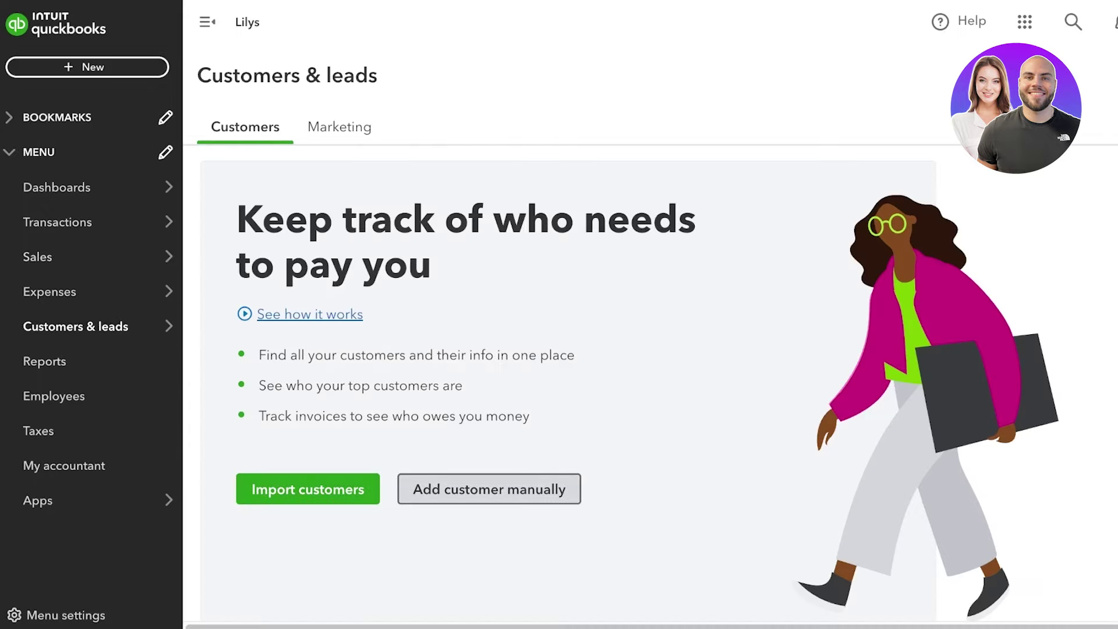
{"action": "left_click", "coordinate": [489, 489]}
{"action": "scroll", "coordinate": [854, 302], "scroll_direction": "down", "scroll_amount": 10}
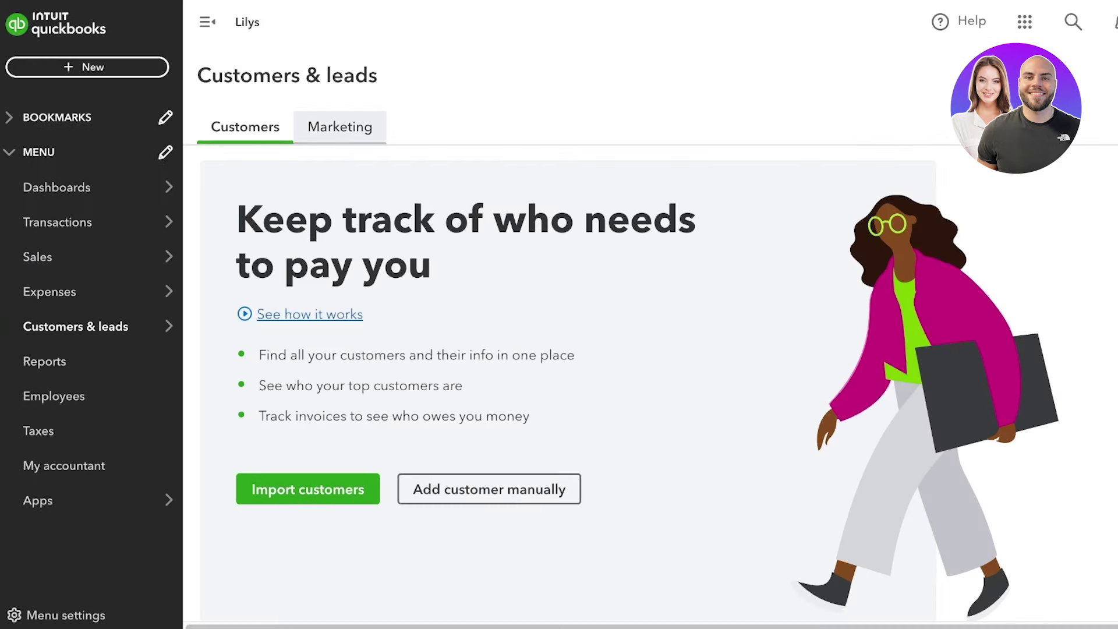
{"action": "left_click", "coordinate": [340, 127]}
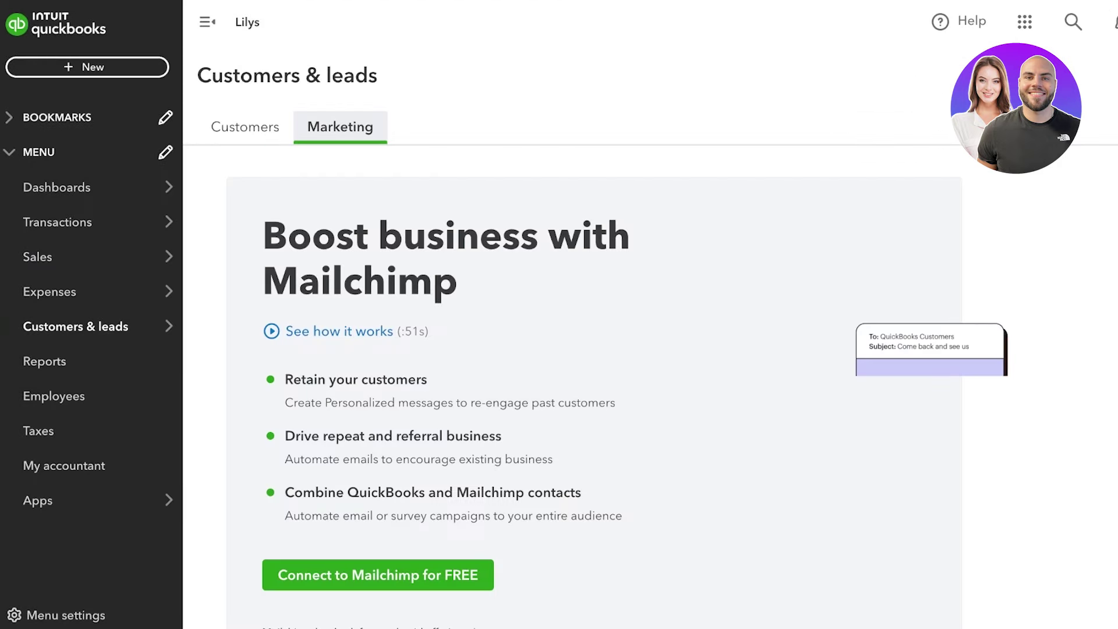
{"action": "scroll", "coordinate": [594, 387], "scroll_direction": "down", "scroll_amount": 1}
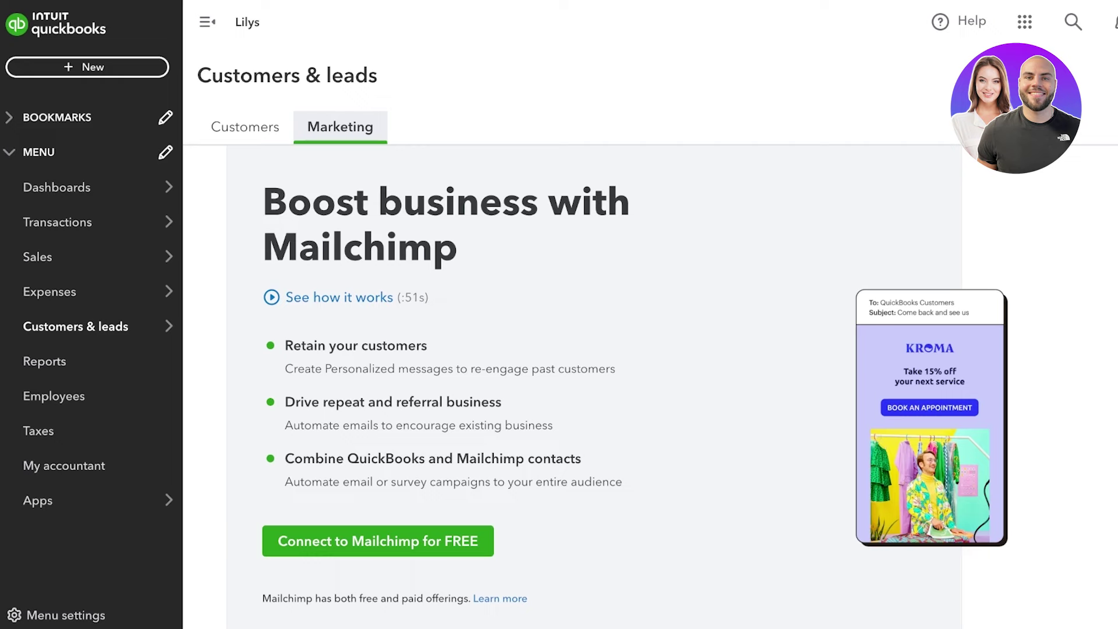
{"action": "scroll", "coordinate": [594, 384], "scroll_direction": "down", "scroll_amount": 4}
{"action": "scroll", "coordinate": [594, 385], "scroll_direction": "up", "scroll_amount": 5}
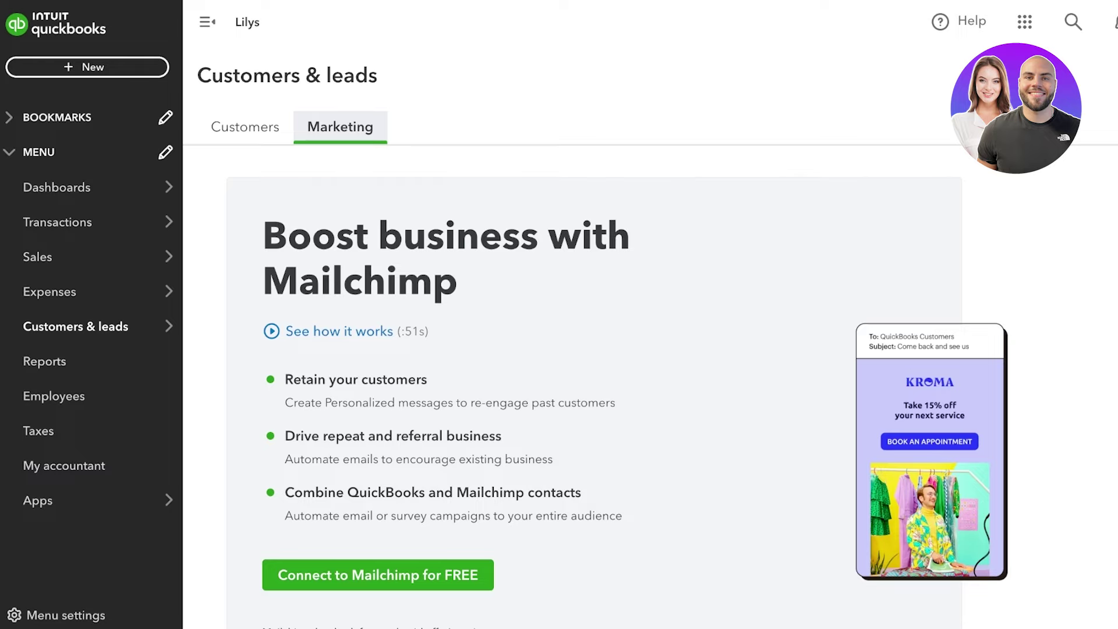
Step: Open the Bank transactions and Reconcile pages under Transactions and review their content
{"action": "mouse_move", "coordinate": [91, 222]}
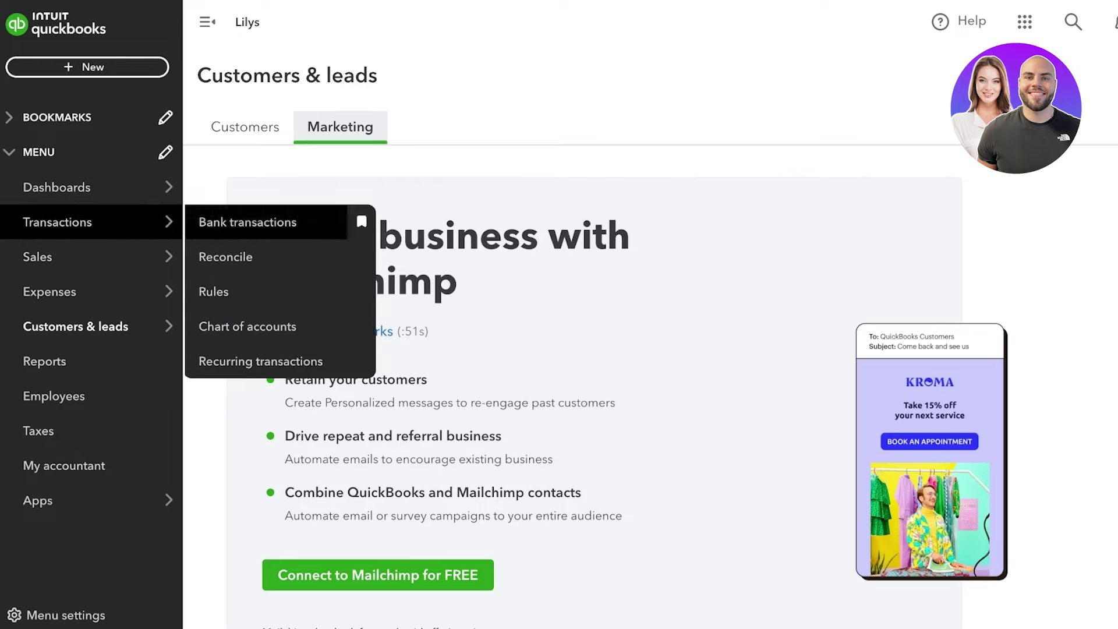
{"action": "left_click", "coordinate": [247, 222]}
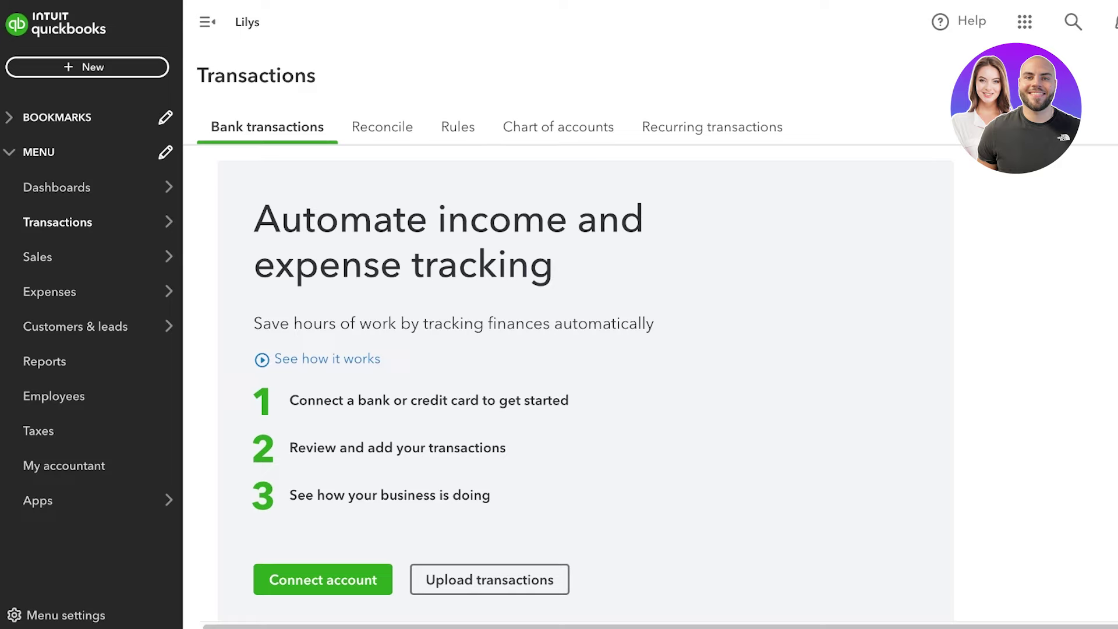
{"action": "scroll", "coordinate": [582, 350], "scroll_direction": "down", "scroll_amount": 4}
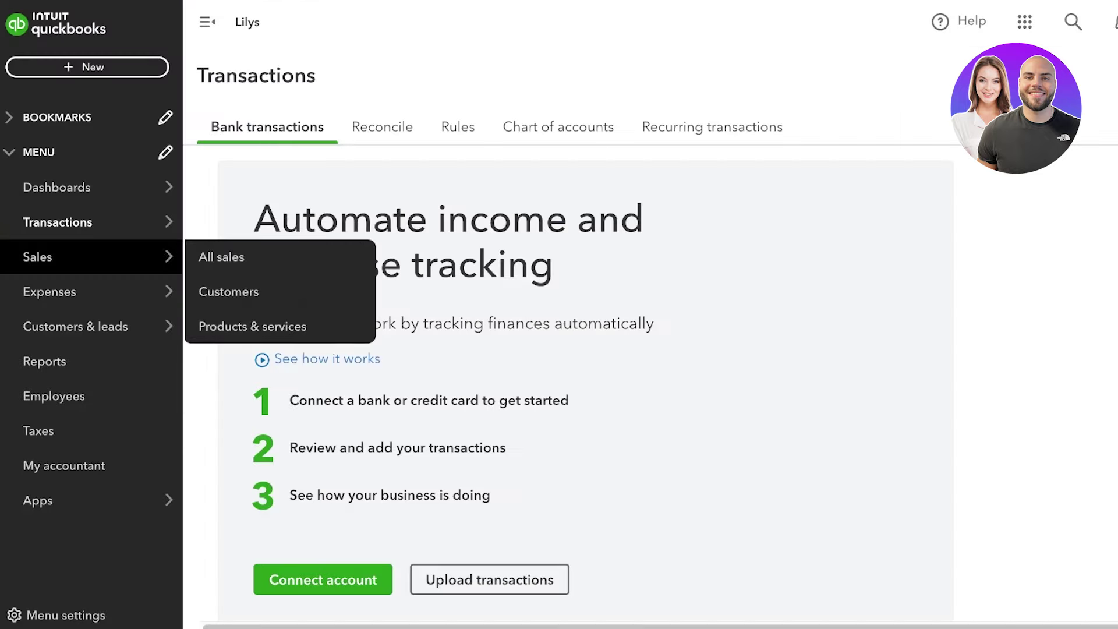
{"action": "mouse_move", "coordinate": [88, 222]}
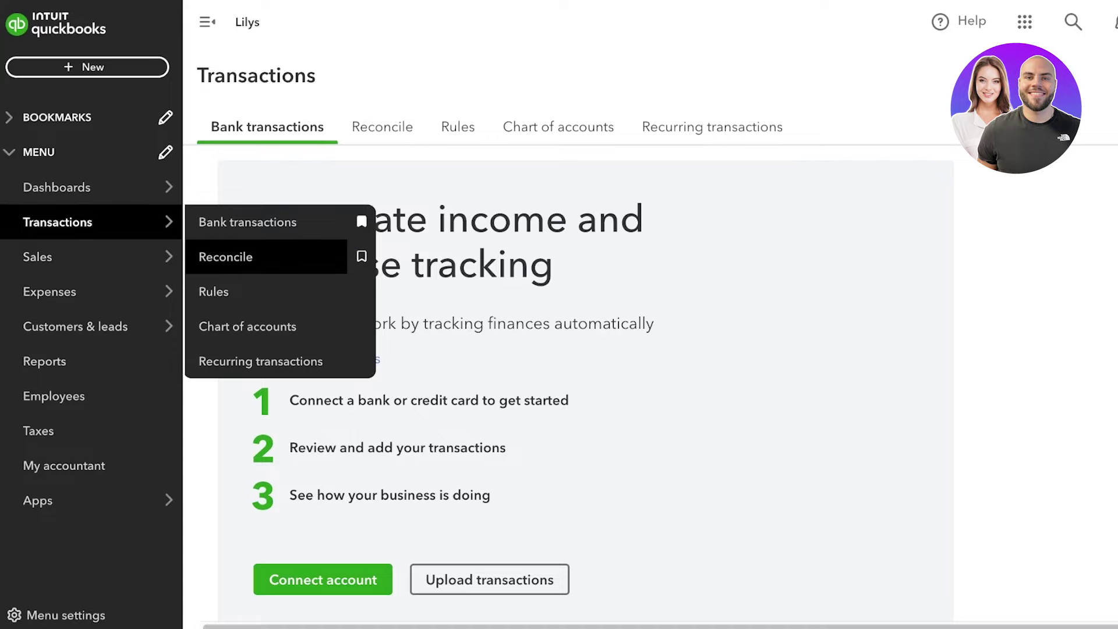
{"action": "left_click", "coordinate": [354, 127]}
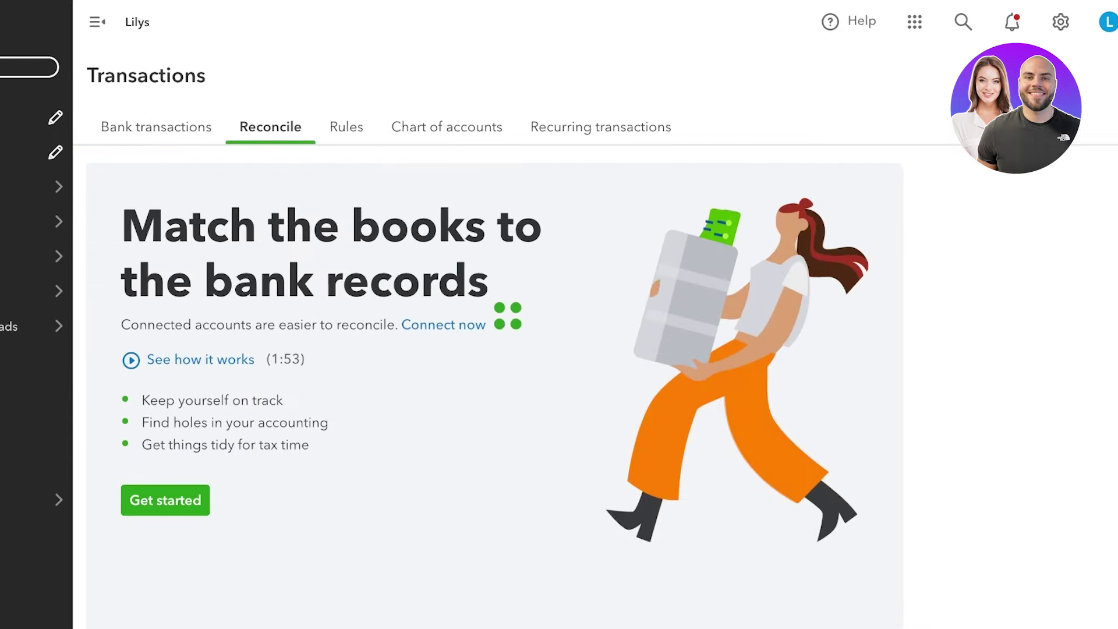
{"action": "scroll", "coordinate": [494, 387], "scroll_direction": "down", "scroll_amount": 1}
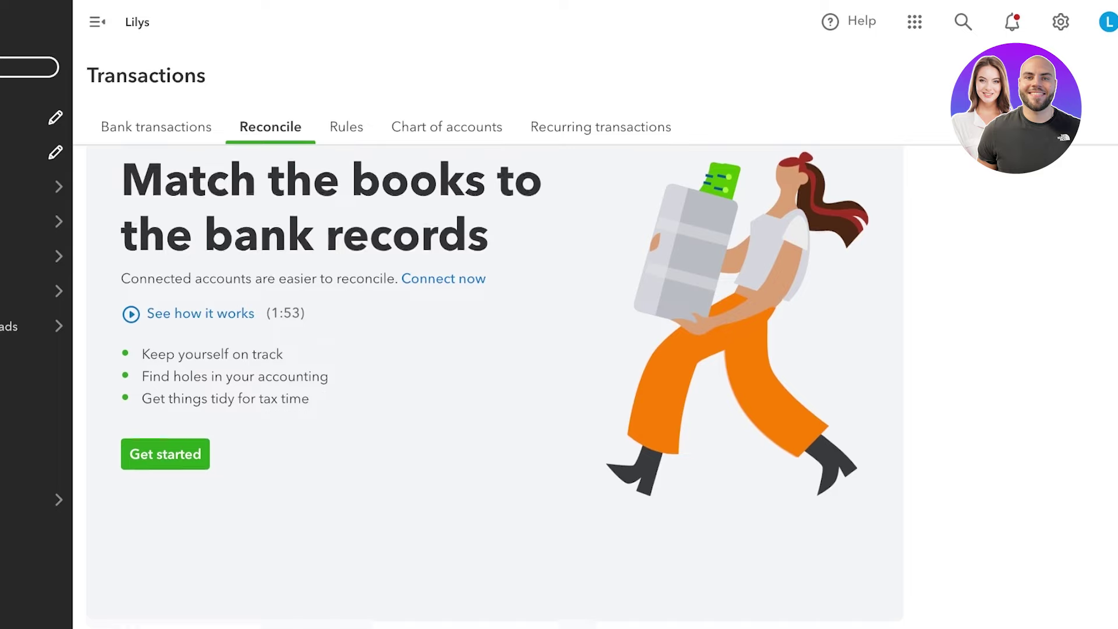
{"action": "scroll", "coordinate": [494, 386], "scroll_direction": "up", "scroll_amount": 1}
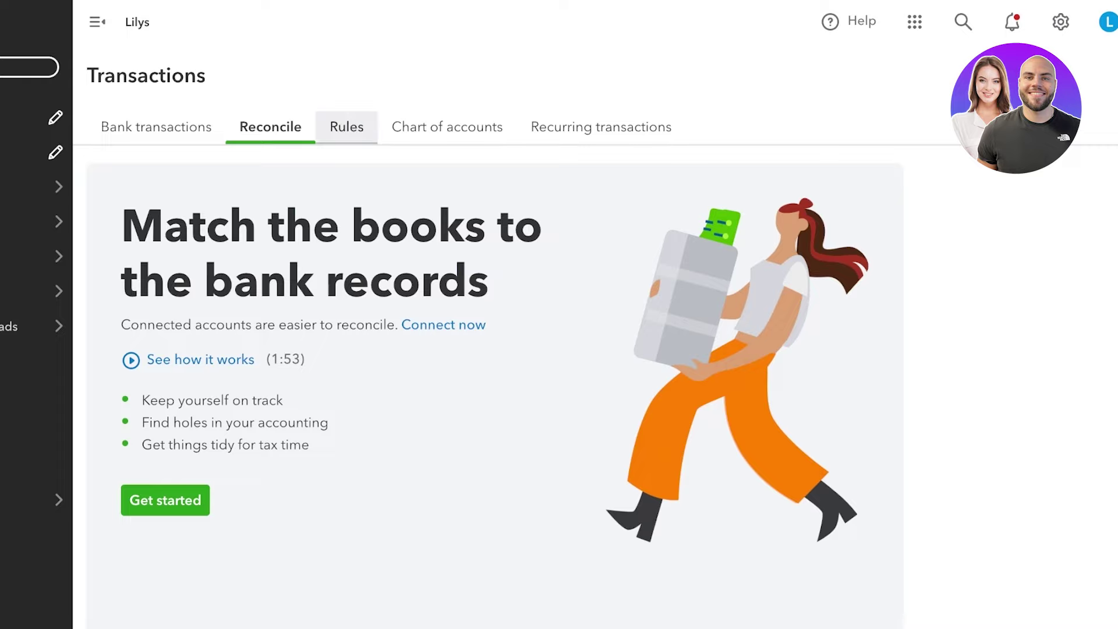
Step: Review the Rules introduction under Transactions and open the list of rules
{"action": "left_click", "coordinate": [346, 126]}
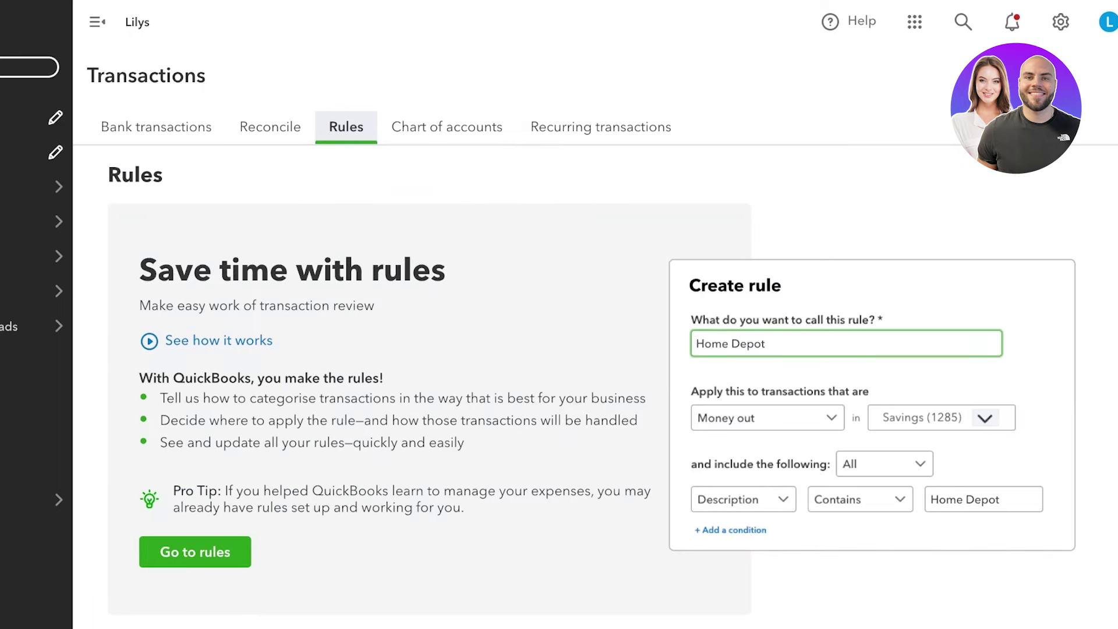
{"action": "scroll", "coordinate": [596, 386], "scroll_direction": "down", "scroll_amount": 1}
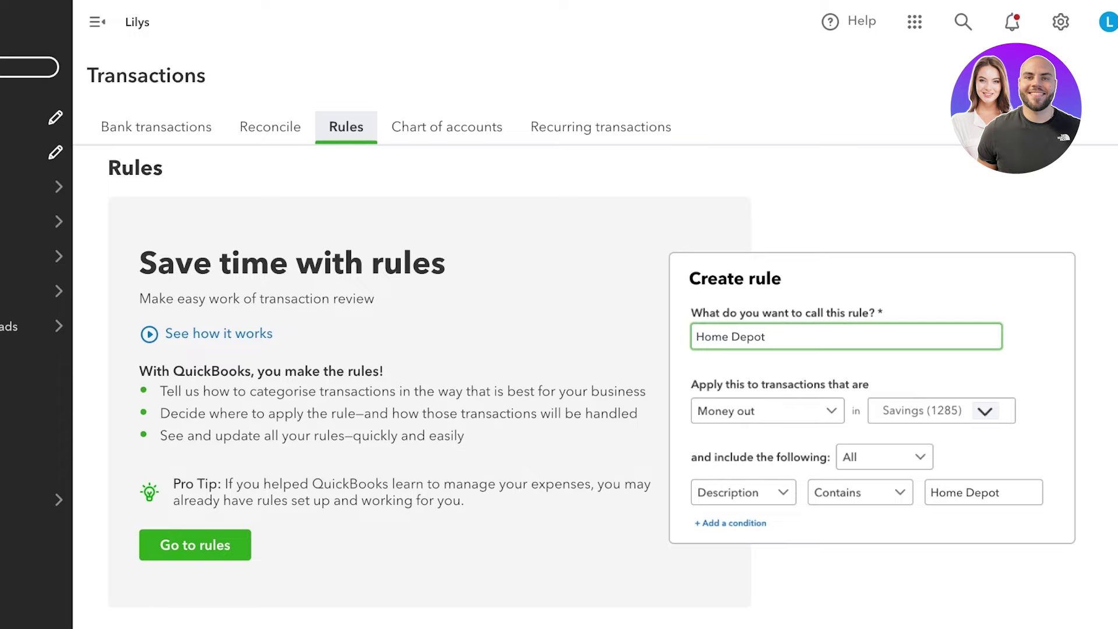
{"action": "scroll", "coordinate": [592, 376], "scroll_direction": "down", "scroll_amount": 1}
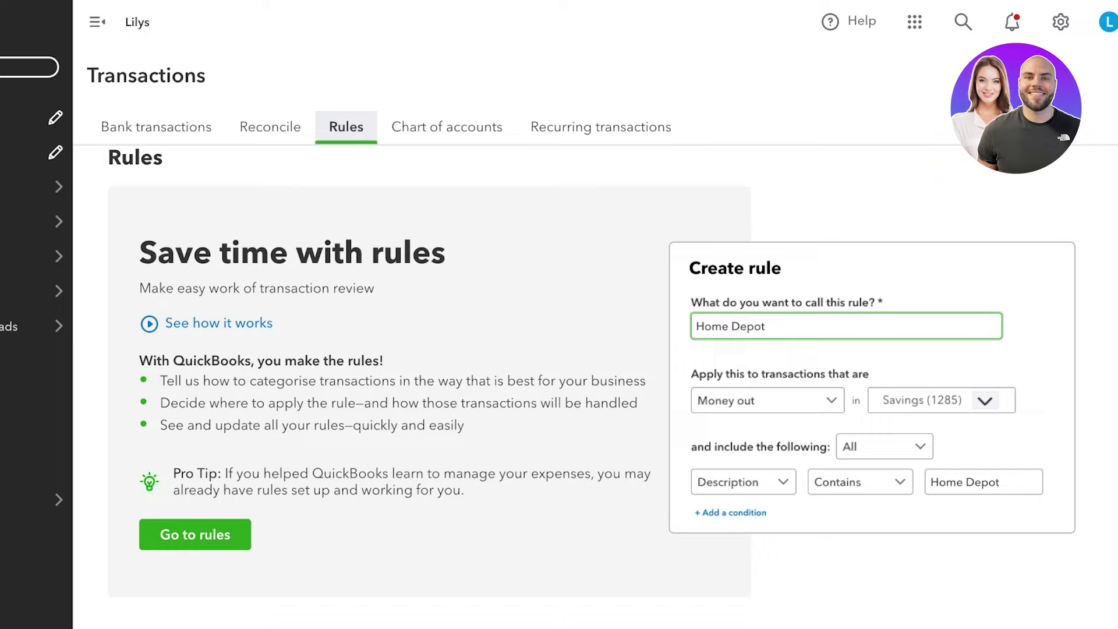
{"action": "left_click", "coordinate": [195, 534]}
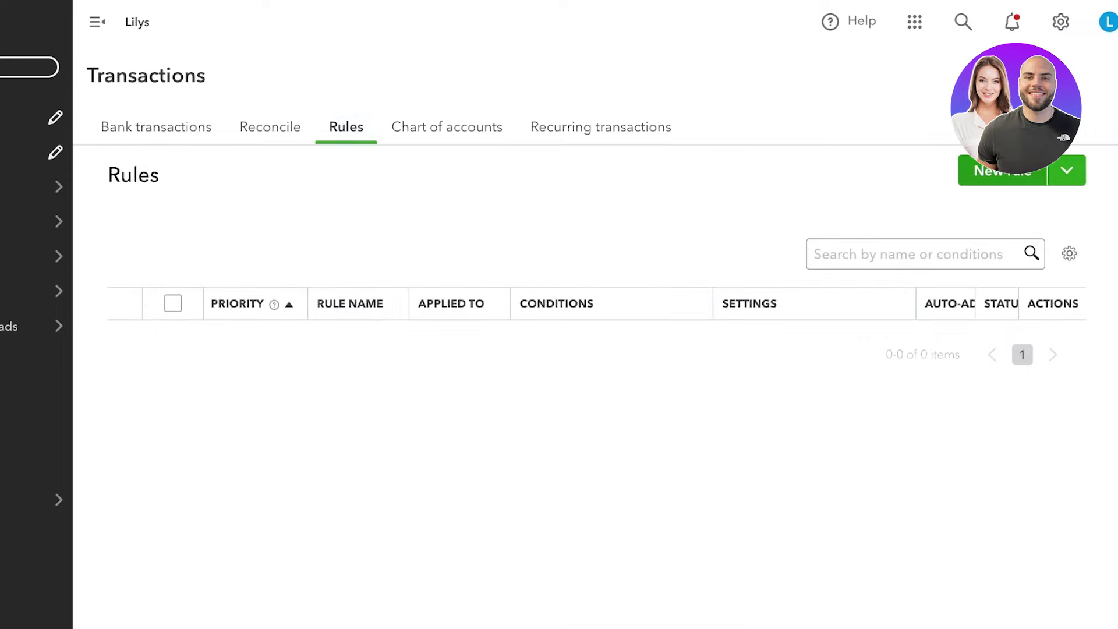
Step: Start a new rule named "lol" and apply it to Money in transactions
{"action": "left_click", "coordinate": [1002, 170]}
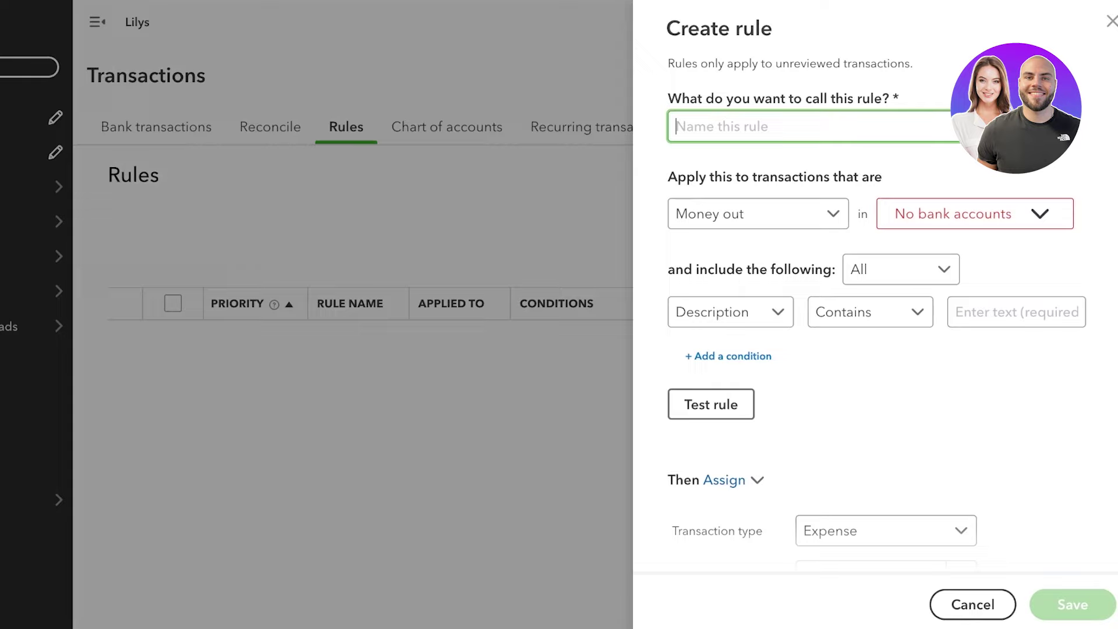
{"action": "left_click", "coordinate": [758, 213]}
{"action": "left_click", "coordinate": [809, 126]}
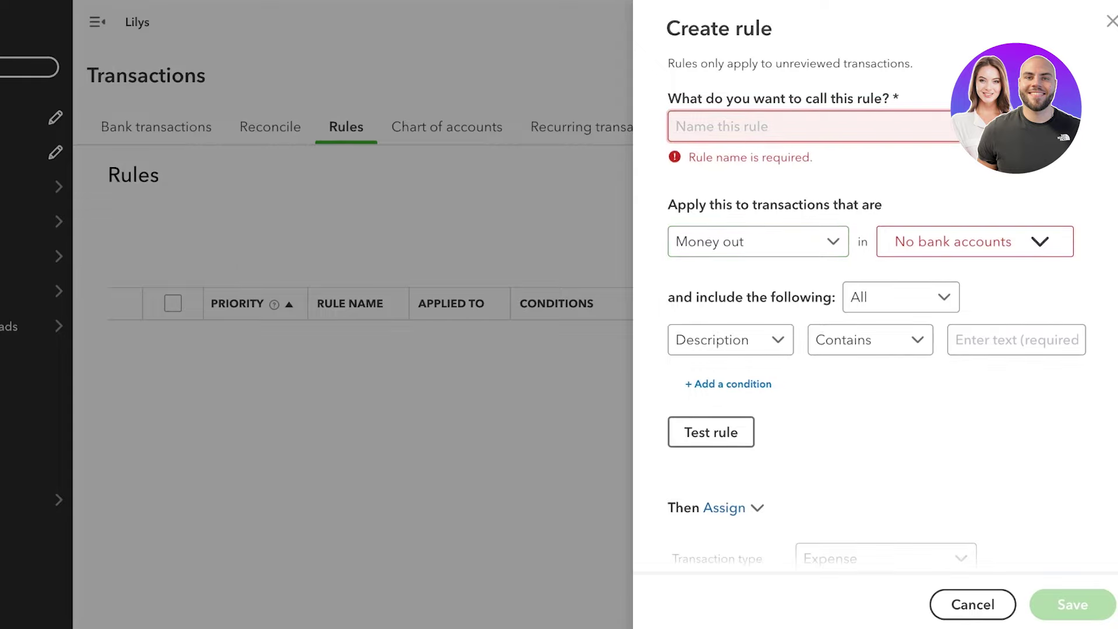
{"action": "type", "text": "lol"}
{"action": "left_click", "coordinate": [757, 213]}
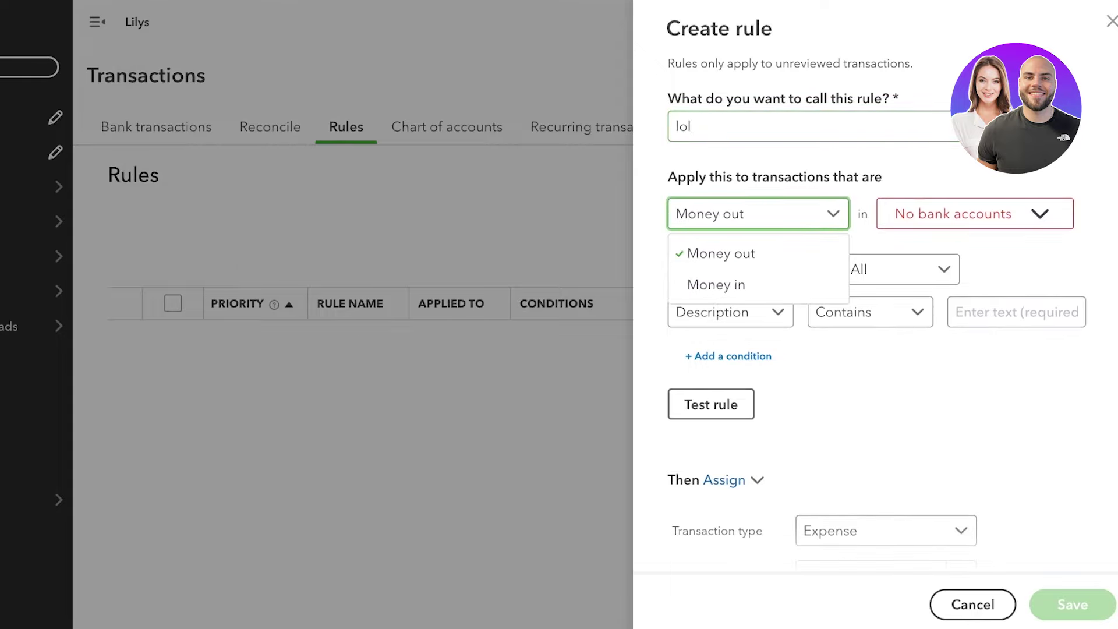
{"action": "left_click", "coordinate": [717, 282]}
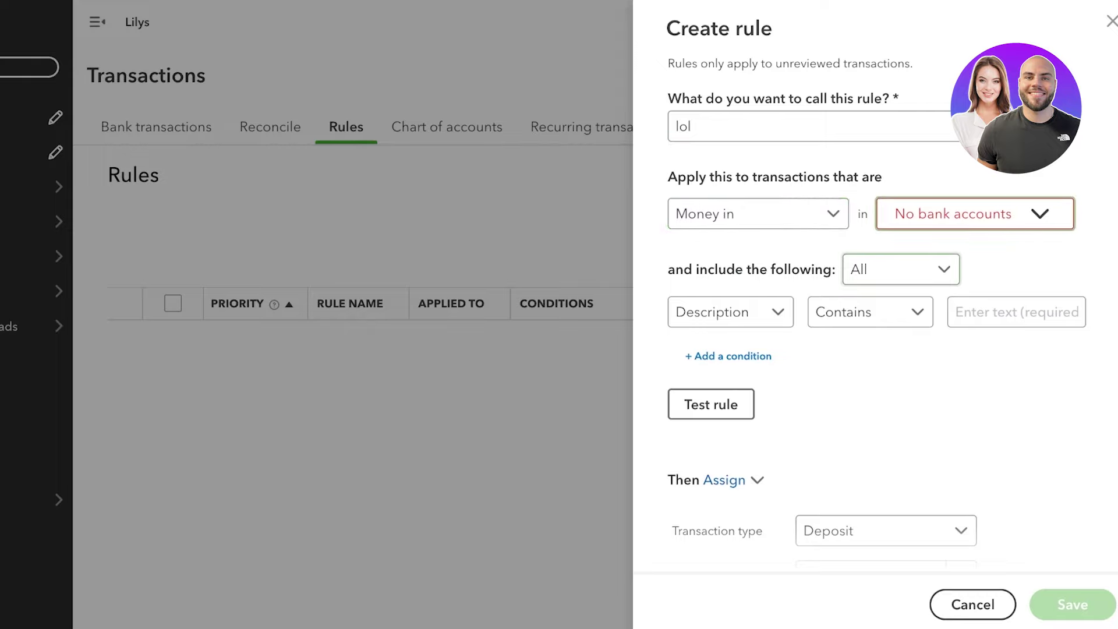
Step: Try the field and comparison options of the rule's condition, including Bank text with Contains
{"action": "left_click", "coordinate": [730, 312]}
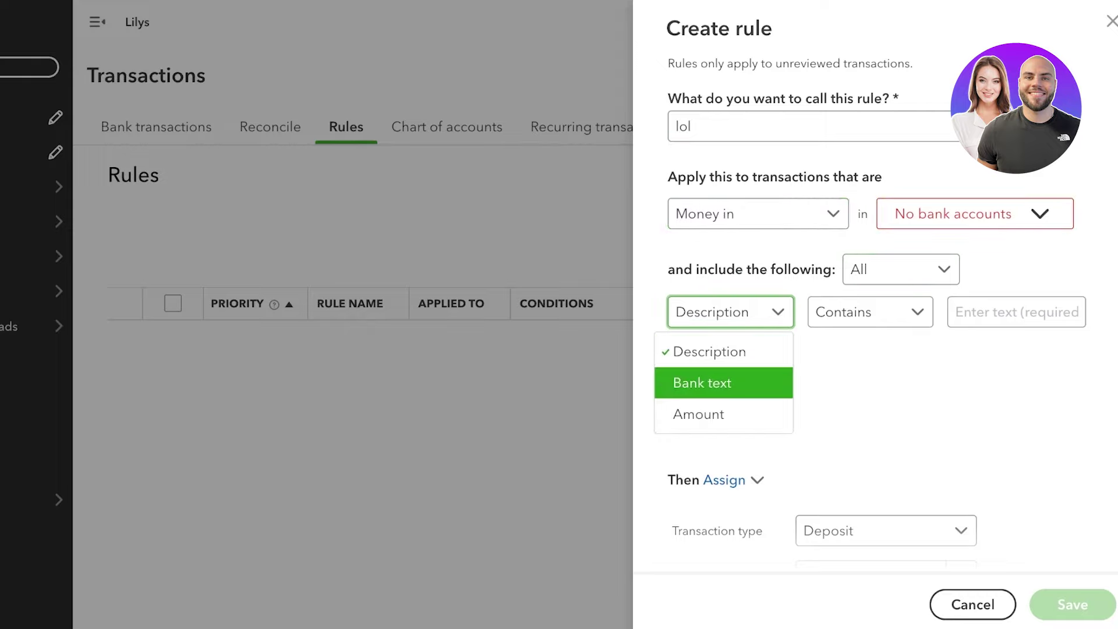
{"action": "left_click", "coordinate": [703, 382]}
{"action": "left_click", "coordinate": [870, 311]}
{"action": "left_click", "coordinate": [849, 352]}
{"action": "left_click", "coordinate": [1016, 312]}
{"action": "left_click", "coordinate": [870, 312]}
{"action": "left_click", "coordinate": [730, 312]}
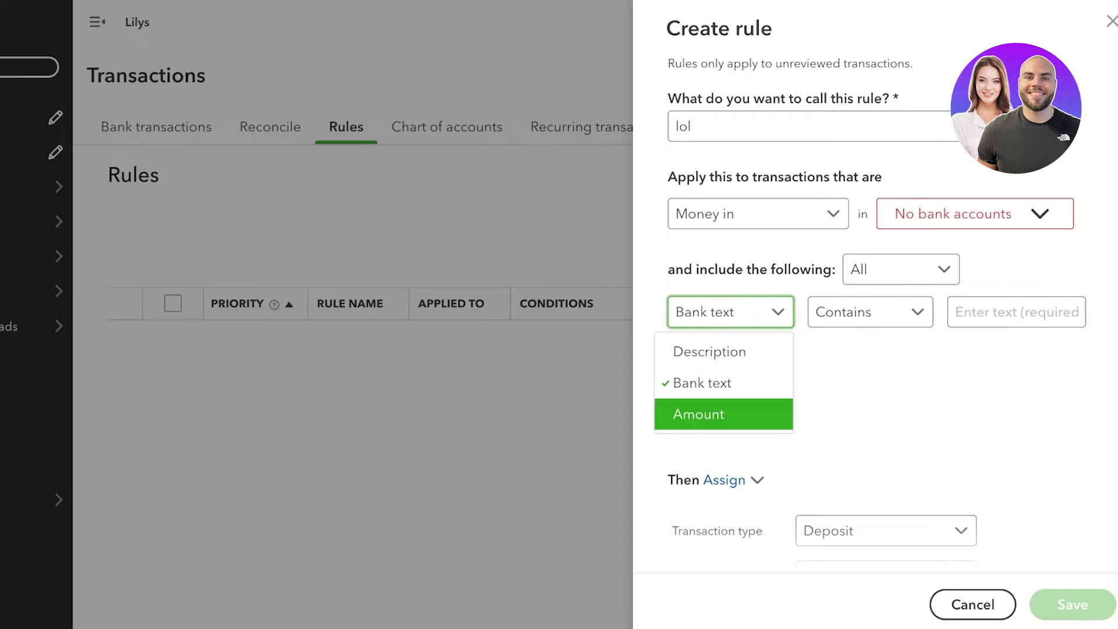
{"action": "left_click", "coordinate": [724, 351]}
{"action": "left_click", "coordinate": [870, 312]}
{"action": "left_click", "coordinate": [864, 414]}
{"action": "left_click", "coordinate": [1016, 311]}
Step: Review the rule's transaction type, category, payee, tags and auto-add settings, and close the form without saving
{"action": "scroll", "coordinate": [876, 309], "scroll_direction": "down", "scroll_amount": 5}
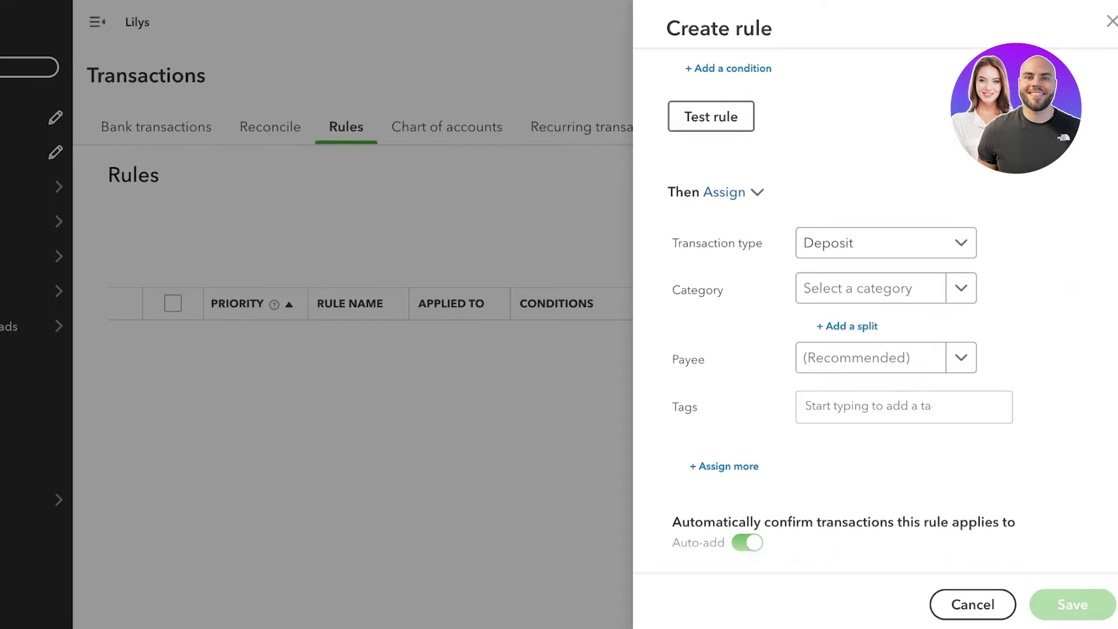
{"action": "left_click", "coordinate": [885, 224]}
{"action": "left_click", "coordinate": [886, 225]}
{"action": "left_click", "coordinate": [885, 224]}
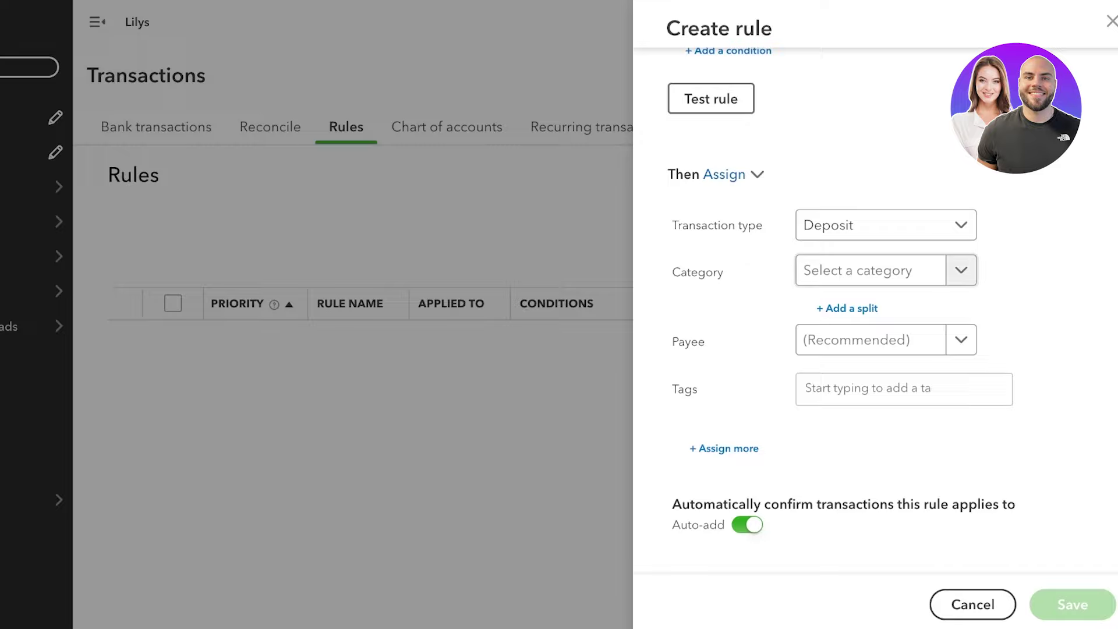
{"action": "left_click", "coordinate": [1111, 21]}
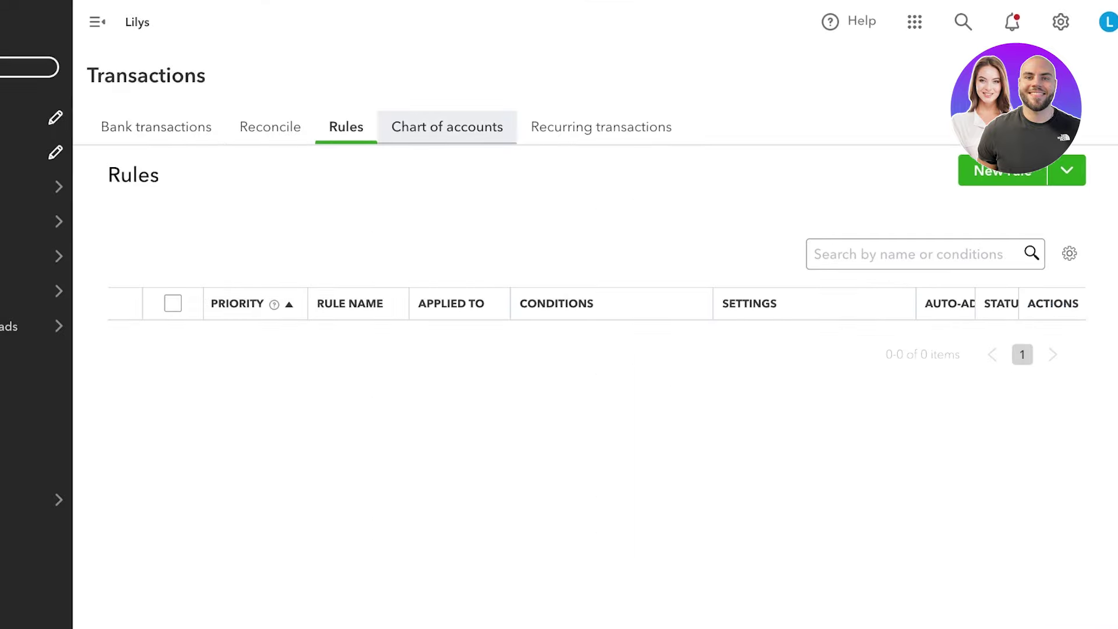
Step: View the Chart of accounts and Recurring transactions pages under Transactions
{"action": "left_click", "coordinate": [446, 127]}
{"action": "left_click", "coordinate": [602, 127]}
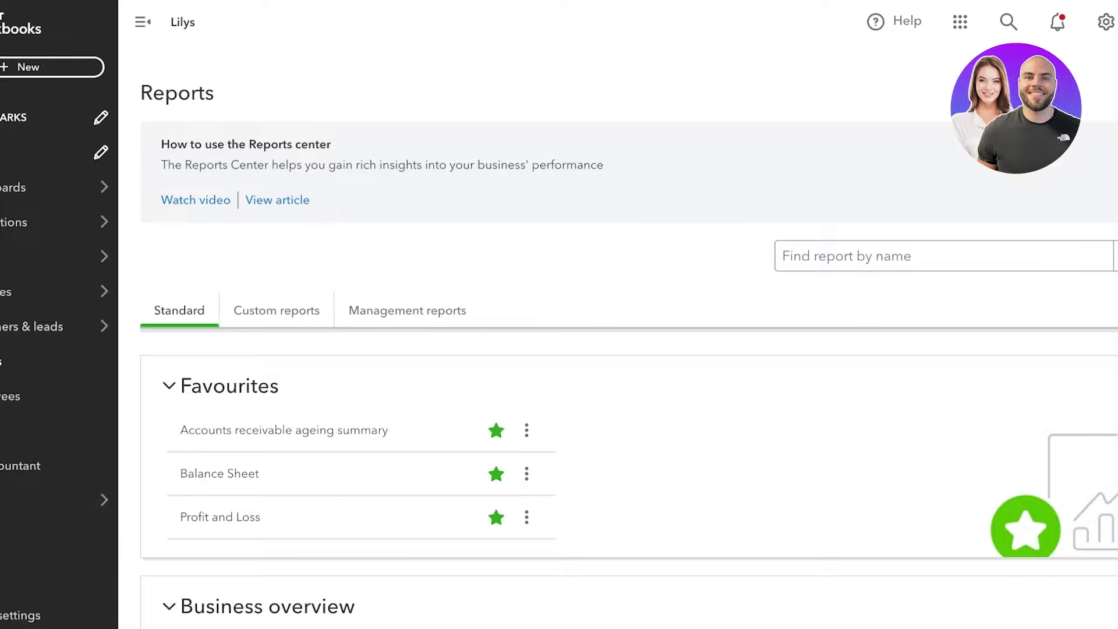
Step: Browse the groups of standard reports in the Reports center and check the custom reports list
{"action": "scroll", "coordinate": [583, 466], "scroll_direction": "down", "scroll_amount": 10}
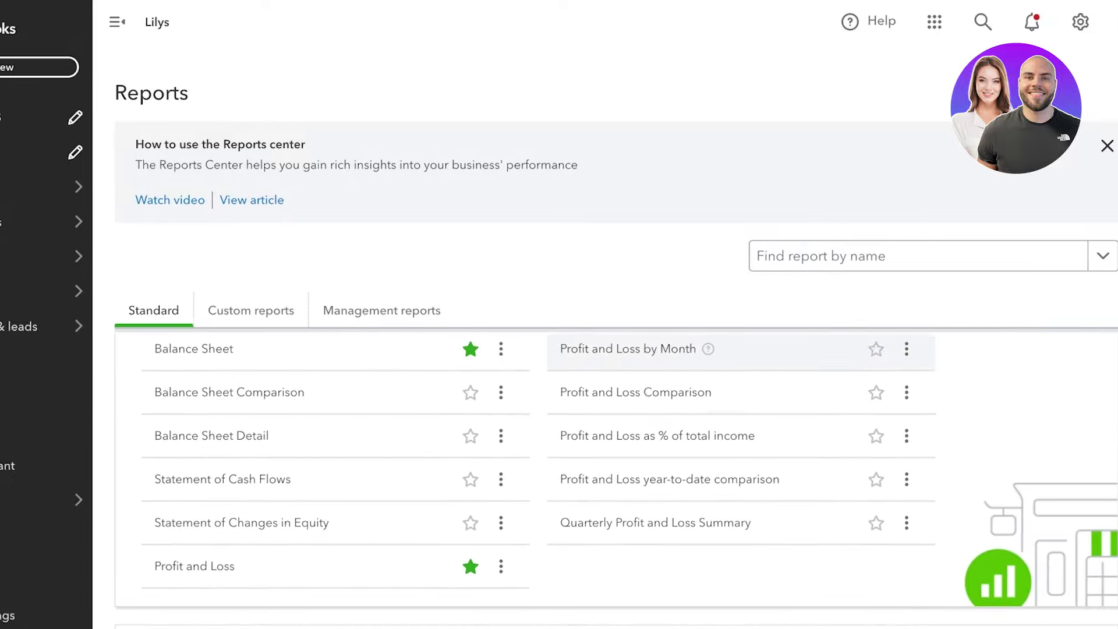
{"action": "scroll", "coordinate": [407, 408], "scroll_direction": "down", "scroll_amount": 9}
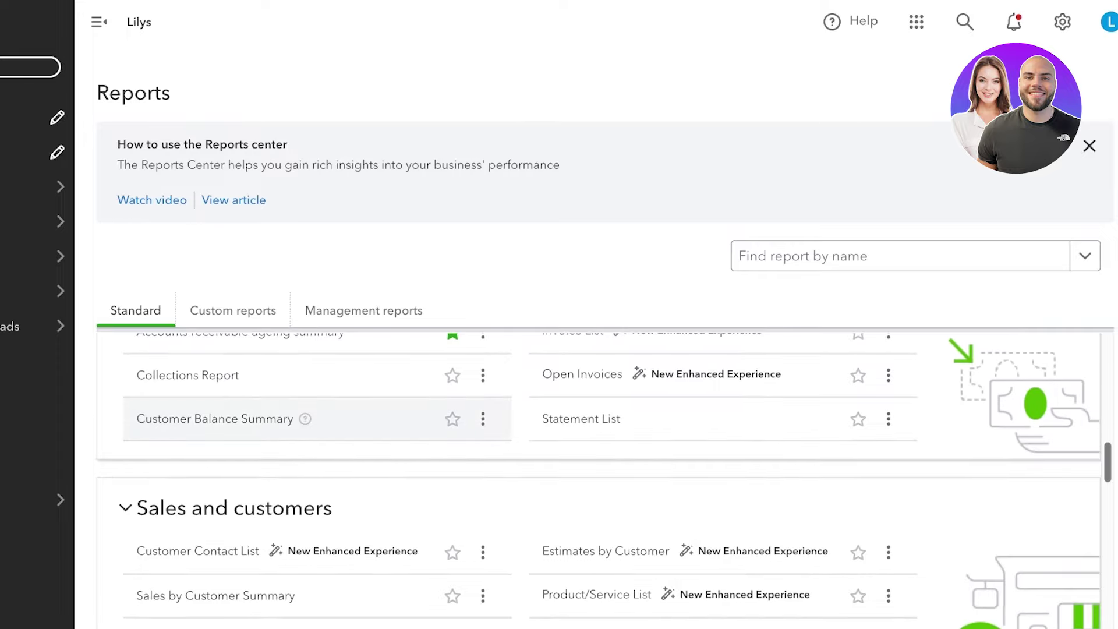
{"action": "scroll", "coordinate": [407, 437], "scroll_direction": "down", "scroll_amount": 5}
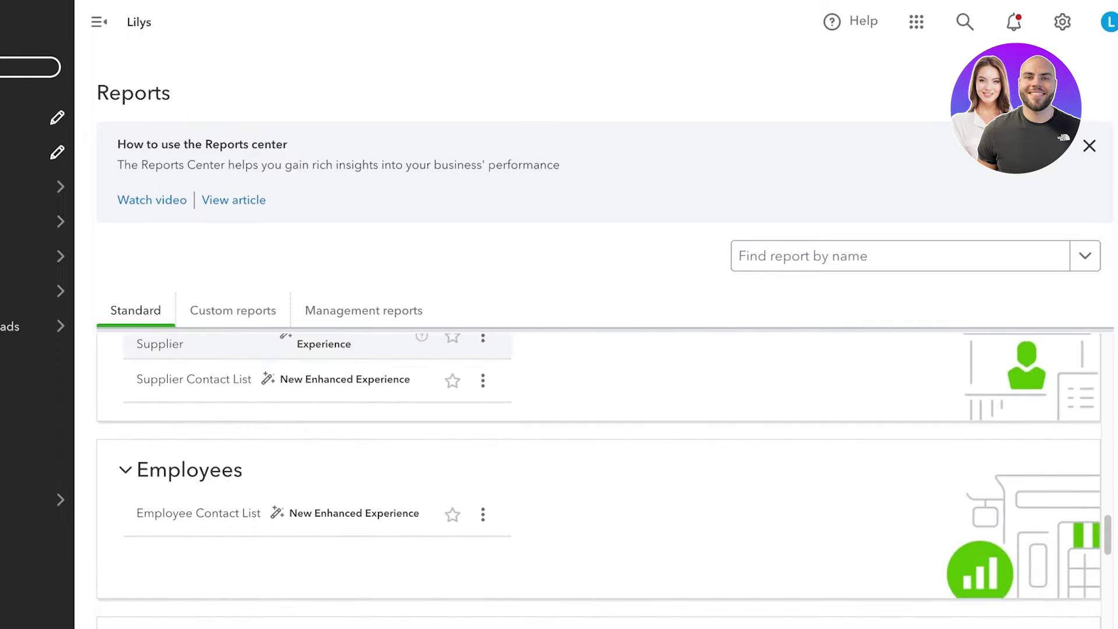
{"action": "scroll", "coordinate": [599, 480], "scroll_direction": "up", "scroll_amount": 20}
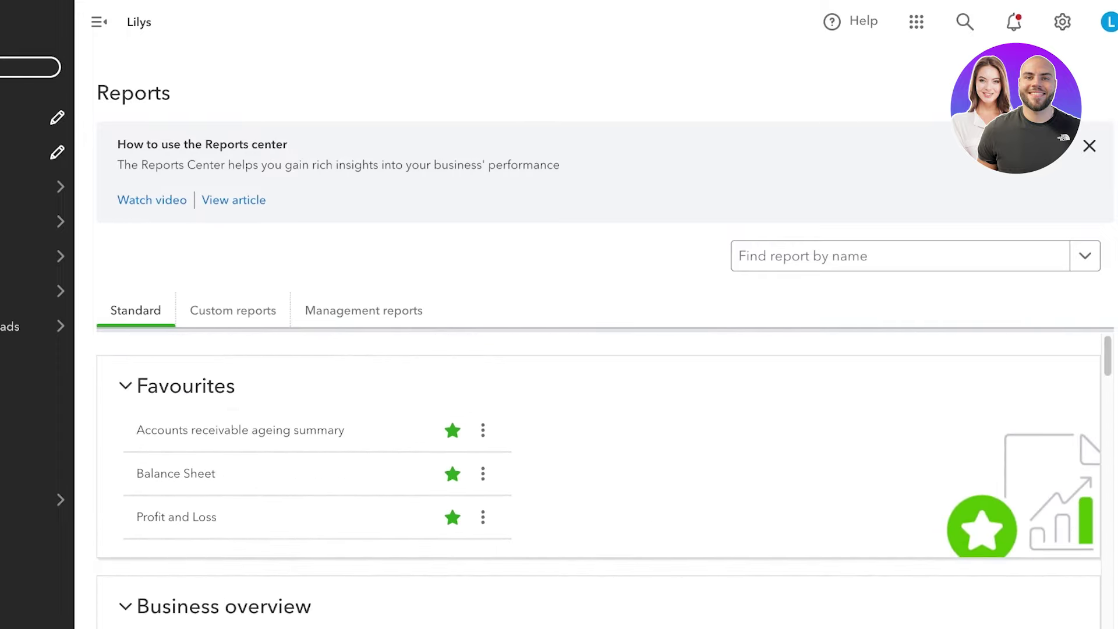
{"action": "left_click", "coordinate": [233, 311]}
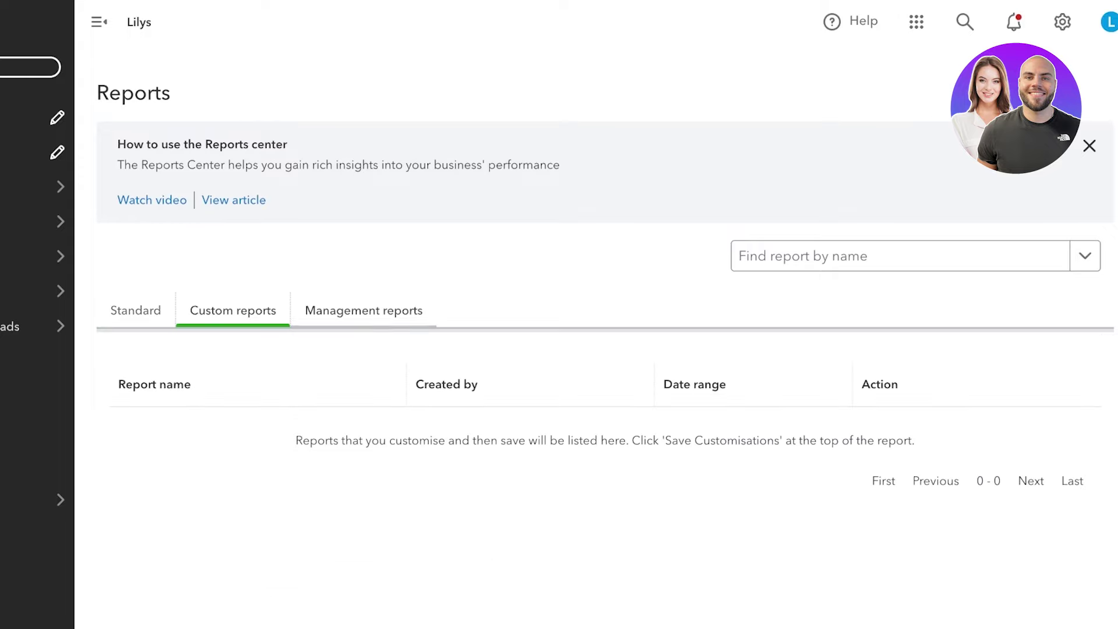
Step: Open the management reports and review the form for creating a new management report, leaving it without saving
{"action": "left_click", "coordinate": [363, 310]}
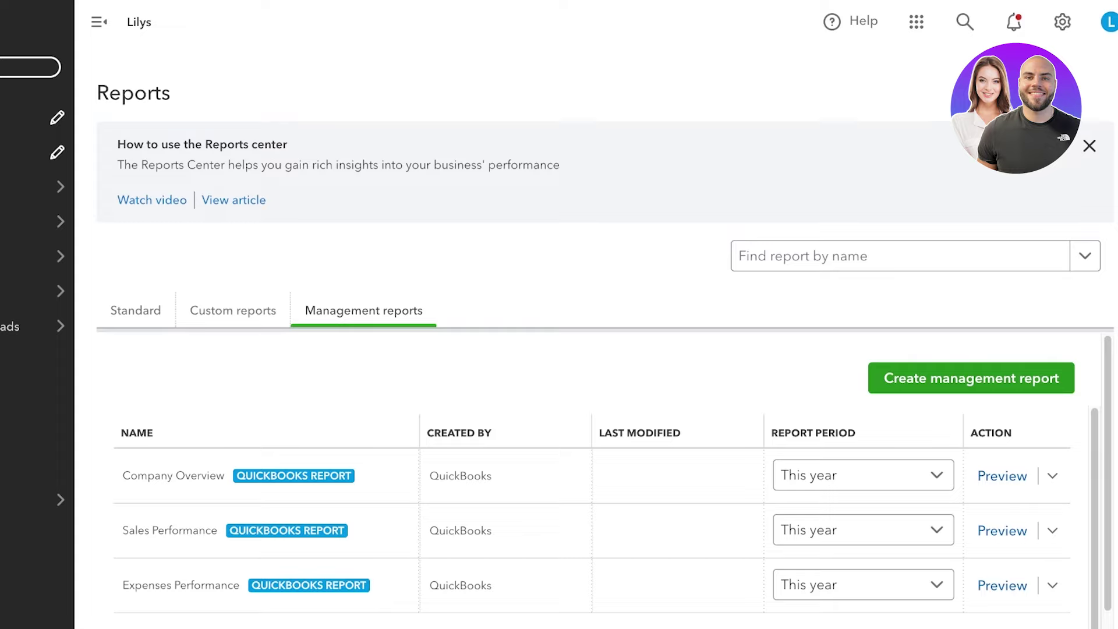
{"action": "scroll", "coordinate": [606, 482], "scroll_direction": "down", "scroll_amount": 1}
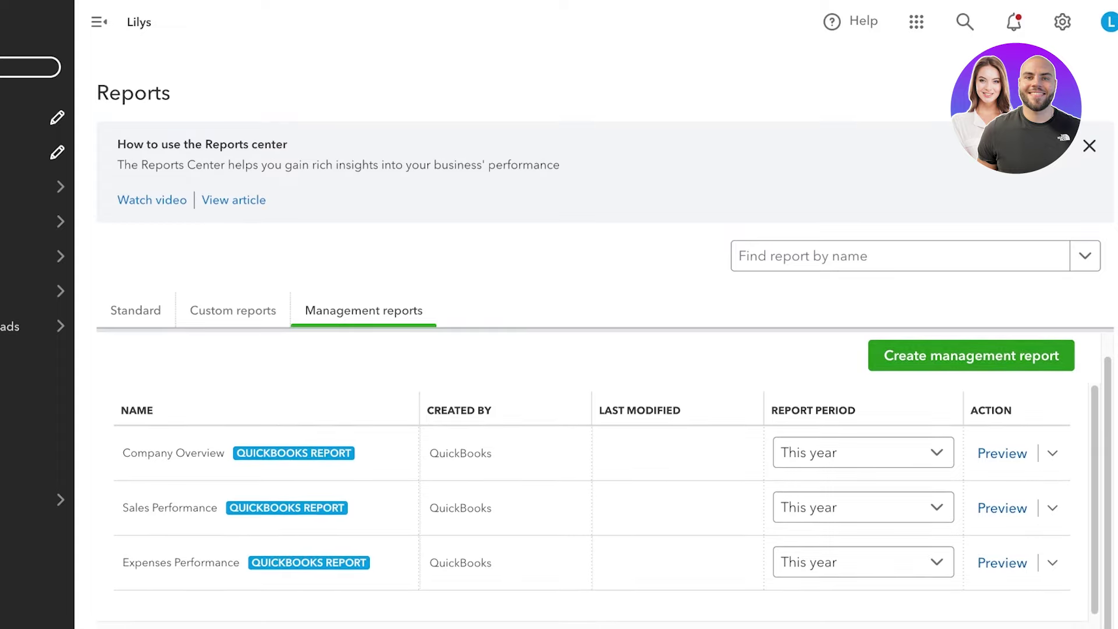
{"action": "left_click", "coordinate": [971, 355]}
{"action": "scroll", "coordinate": [590, 336], "scroll_direction": "down", "scroll_amount": 1}
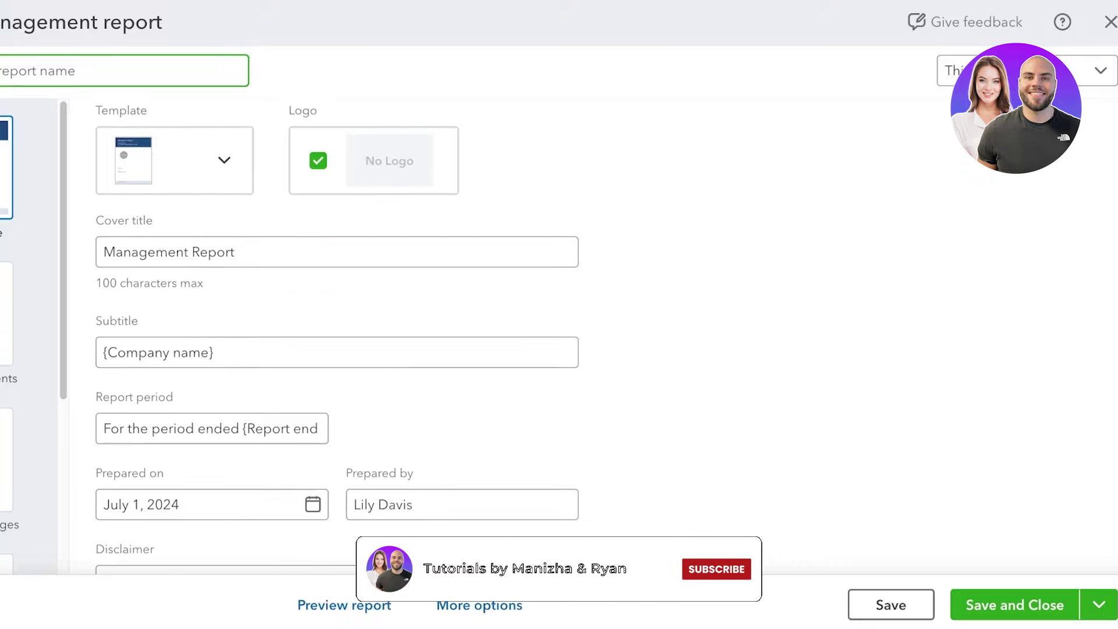
{"action": "scroll", "coordinate": [337, 321], "scroll_direction": "down", "scroll_amount": 3}
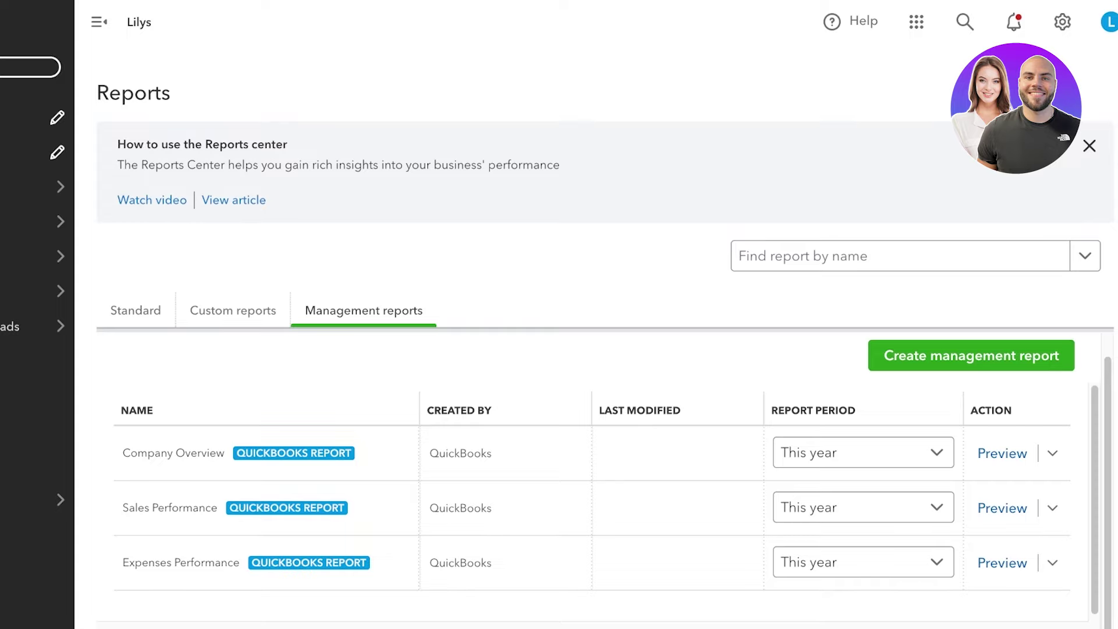
Step: Return to the standard reports and open the Audit Log from the Business overview group
{"action": "left_click", "coordinate": [255, 312]}
{"action": "left_click", "coordinate": [135, 310]}
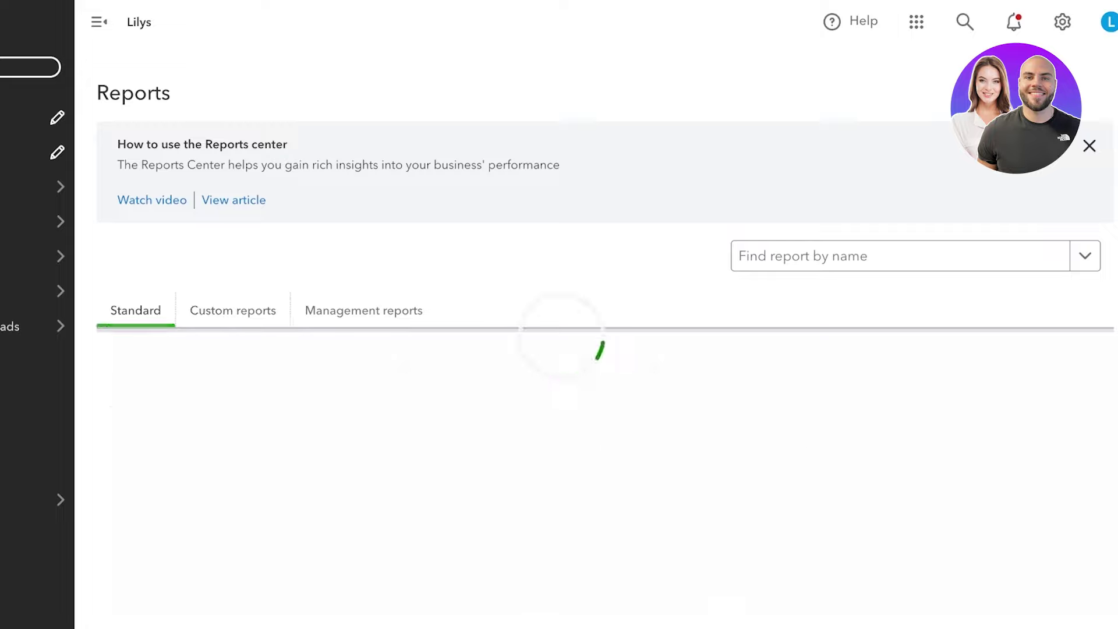
{"action": "scroll", "coordinate": [317, 410], "scroll_direction": "down", "scroll_amount": 3}
{"action": "scroll", "coordinate": [582, 466], "scroll_direction": "down", "scroll_amount": 1}
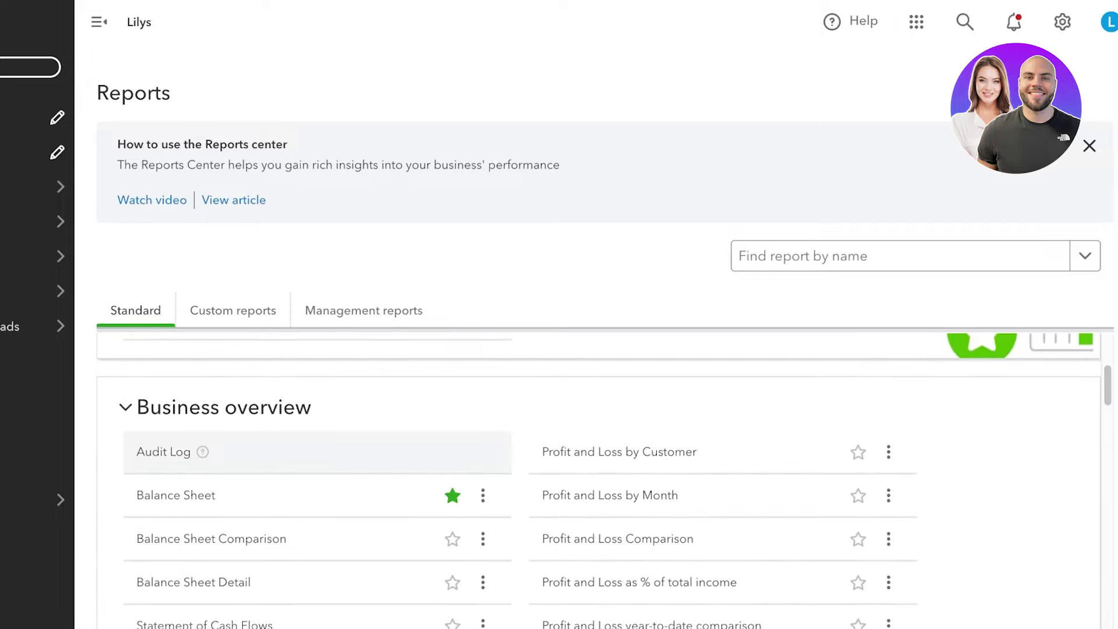
{"action": "left_click", "coordinate": [163, 452]}
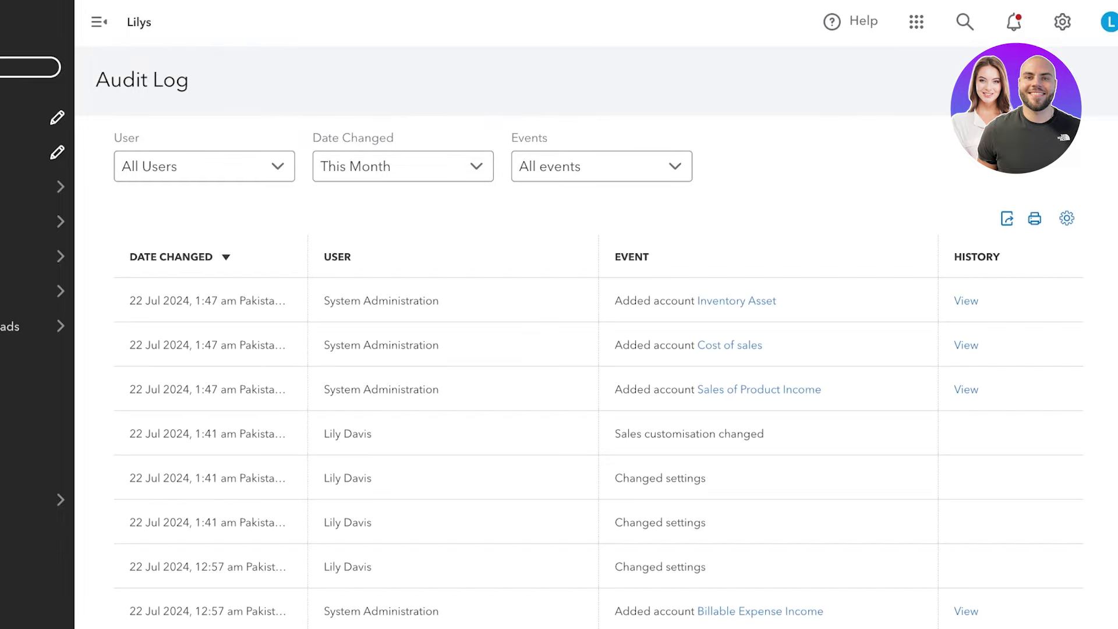
Step: Review the Audit Log entries, view the history of the added Inventory Asset account, and return to Reports
{"action": "scroll", "coordinate": [597, 334], "scroll_direction": "down", "scroll_amount": 7}
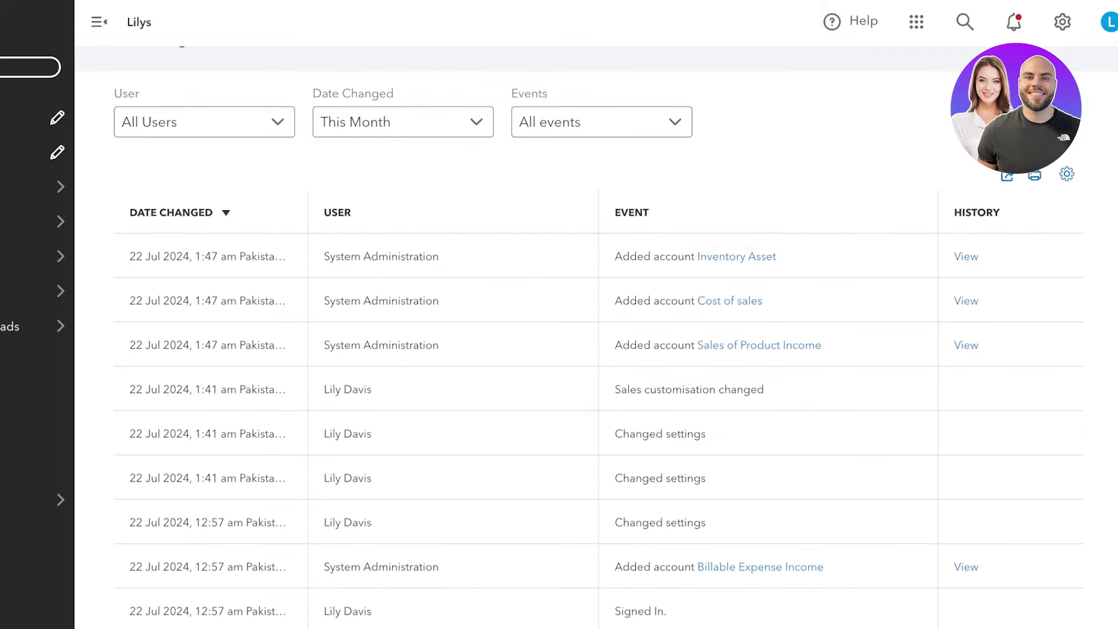
{"action": "scroll", "coordinate": [597, 334], "scroll_direction": "up", "scroll_amount": 6}
{"action": "scroll", "coordinate": [596, 300], "scroll_direction": "up", "scroll_amount": 1}
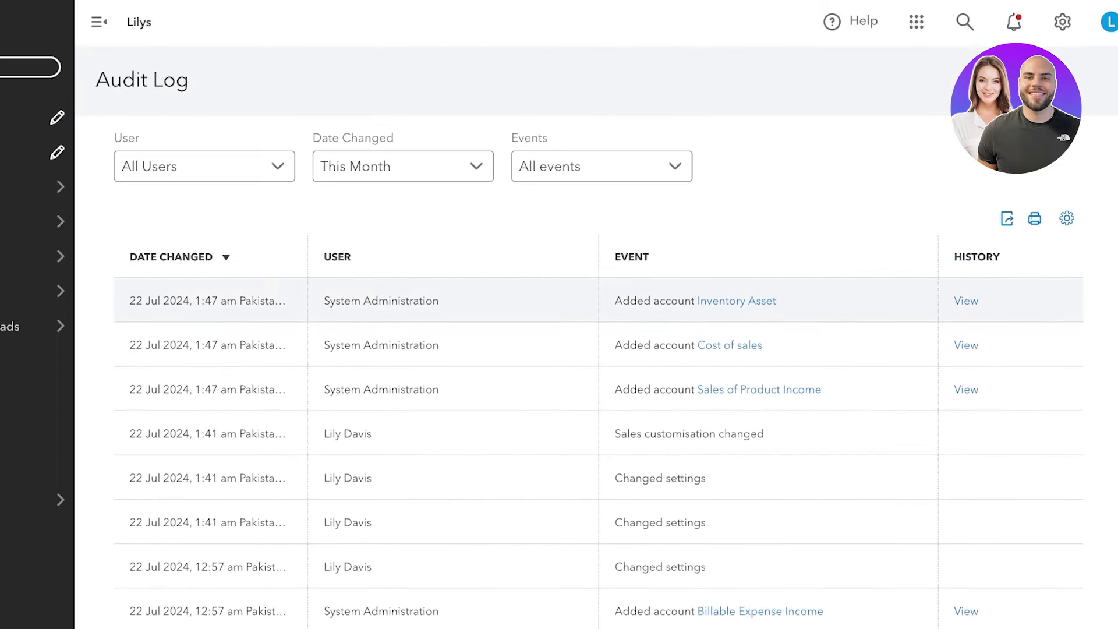
{"action": "left_click", "coordinate": [966, 301]}
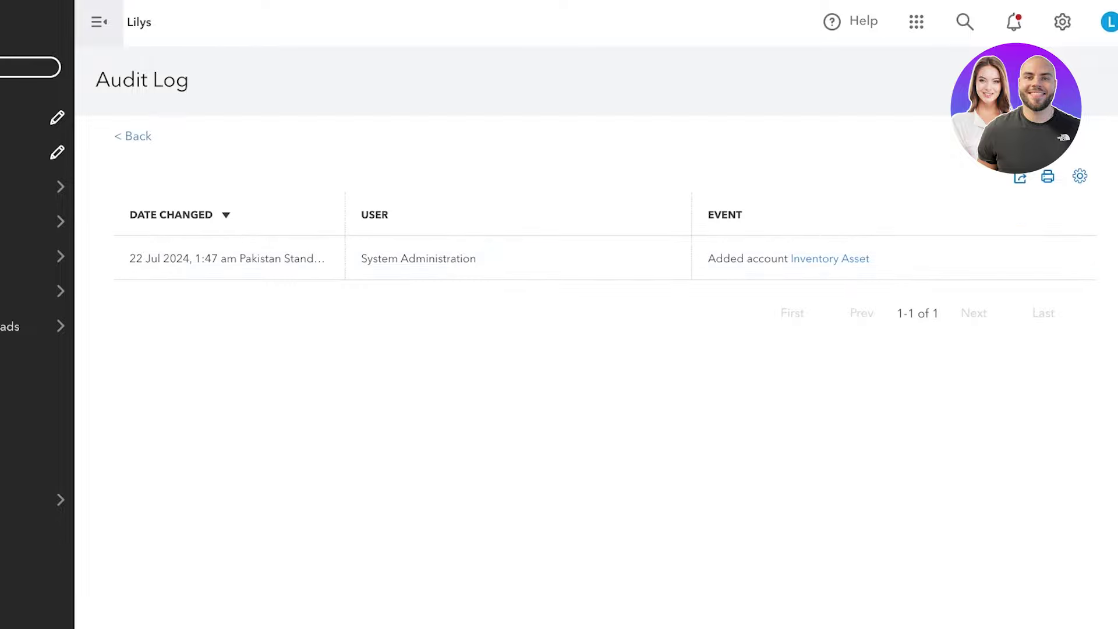
{"action": "key", "text": "alt+Left"}
{"action": "key", "text": "alt+Left"}
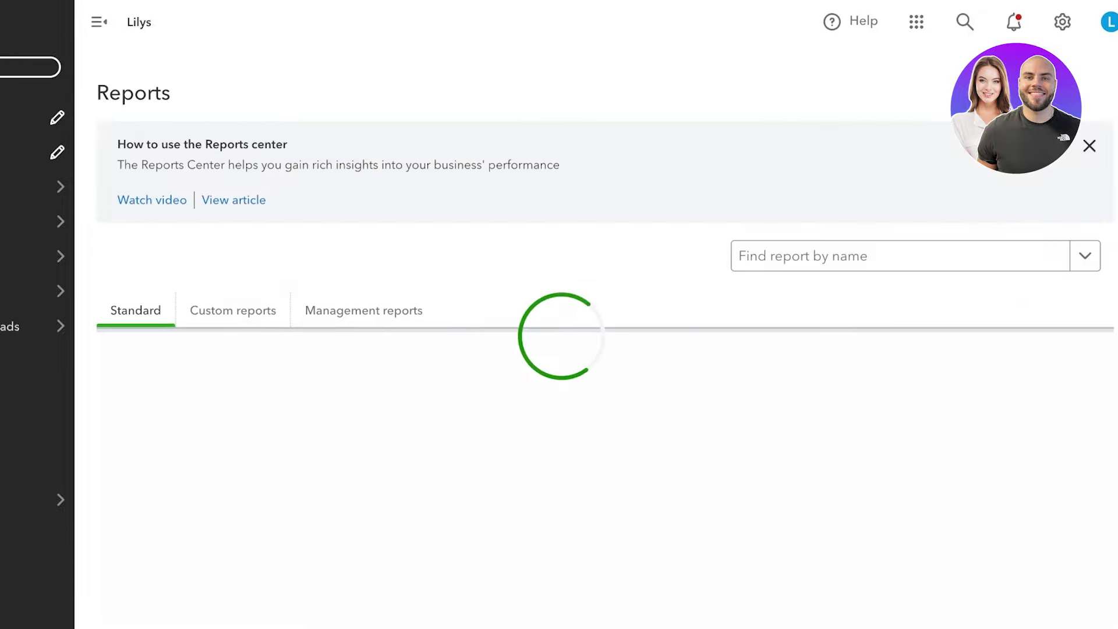
Step: Examine the standard reports for sales and customers, expenses and suppliers, employees and the accountant
{"action": "scroll", "coordinate": [583, 408], "scroll_direction": "down", "scroll_amount": 10}
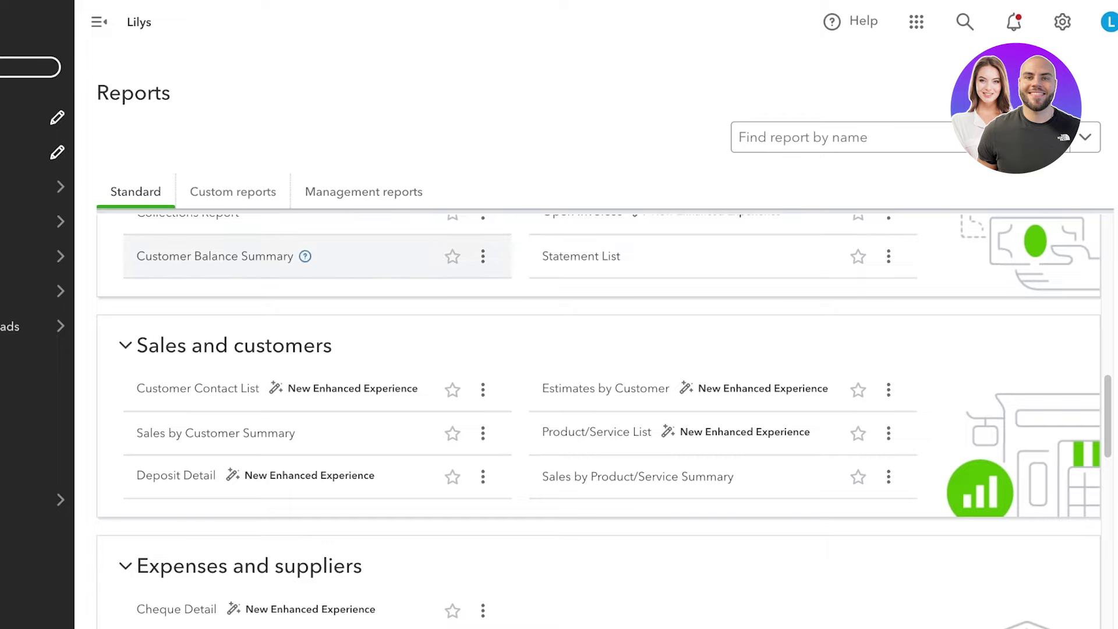
{"action": "scroll", "coordinate": [598, 419], "scroll_direction": "down", "scroll_amount": 1}
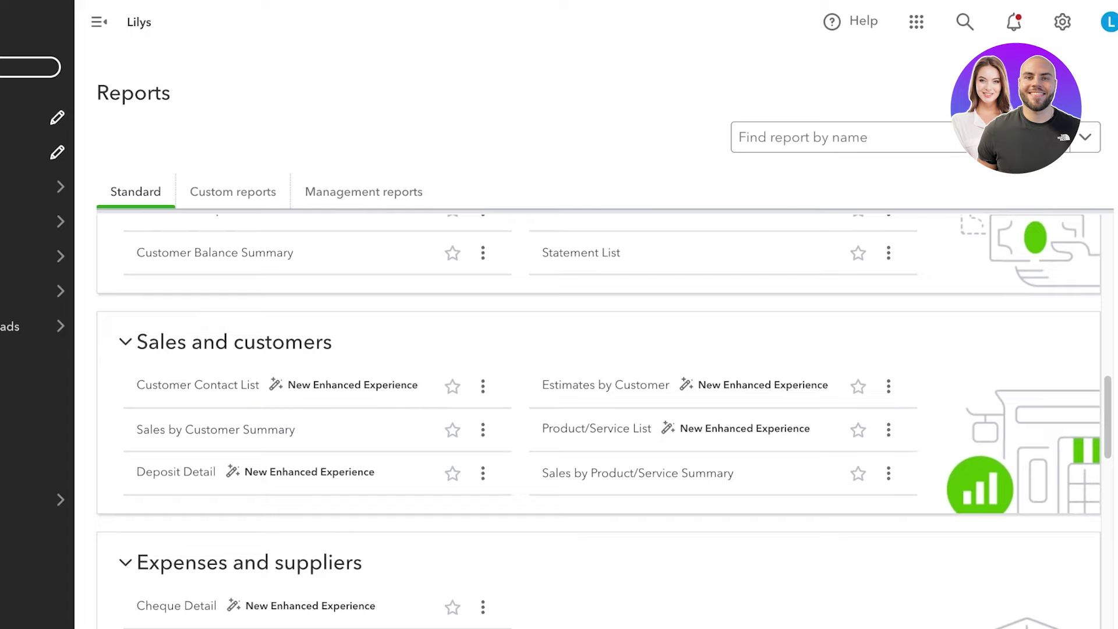
{"action": "scroll", "coordinate": [598, 420], "scroll_direction": "down", "scroll_amount": 1}
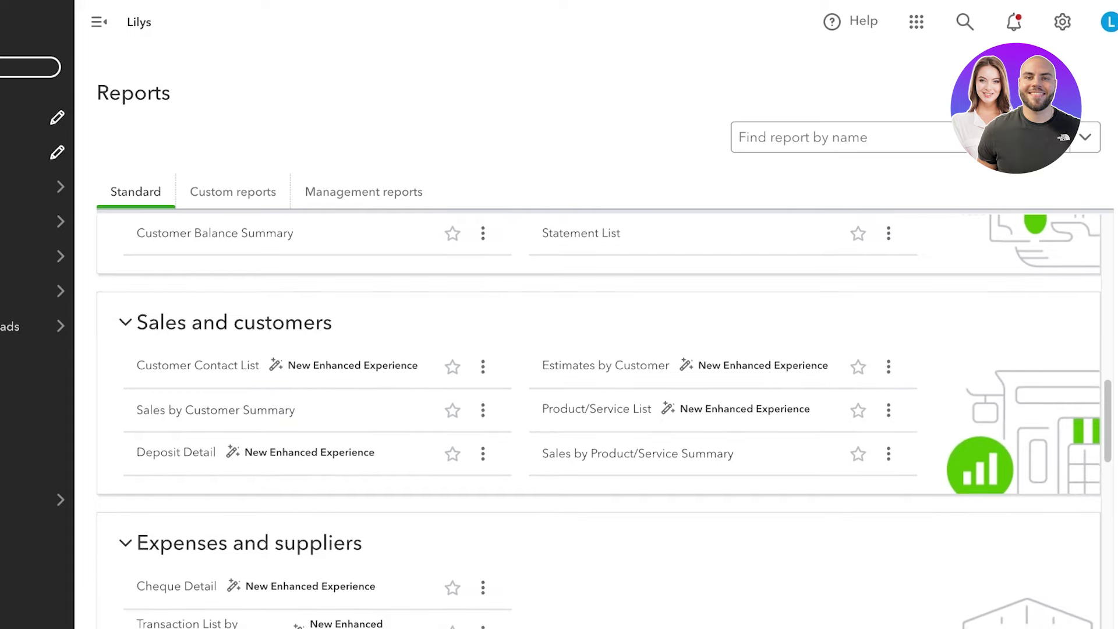
{"action": "scroll", "coordinate": [420, 373], "scroll_direction": "down", "scroll_amount": 4}
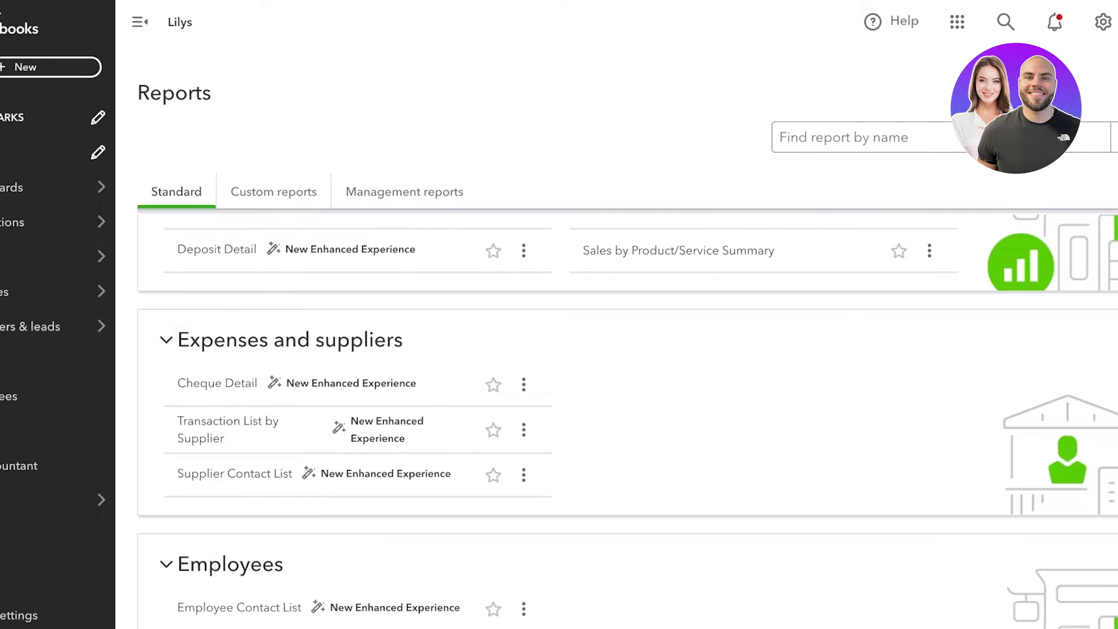
{"action": "scroll", "coordinate": [350, 349], "scroll_direction": "down", "scroll_amount": 5}
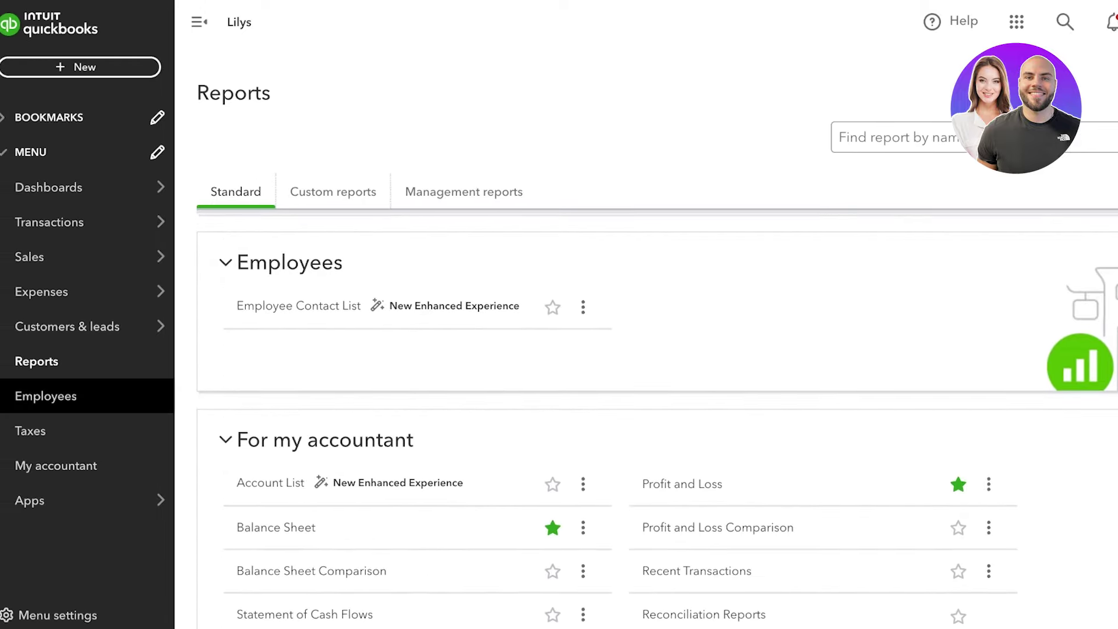
Step: View the Employees page, and review the tax filing introduction on the Taxes page
{"action": "left_click", "coordinate": [45, 396]}
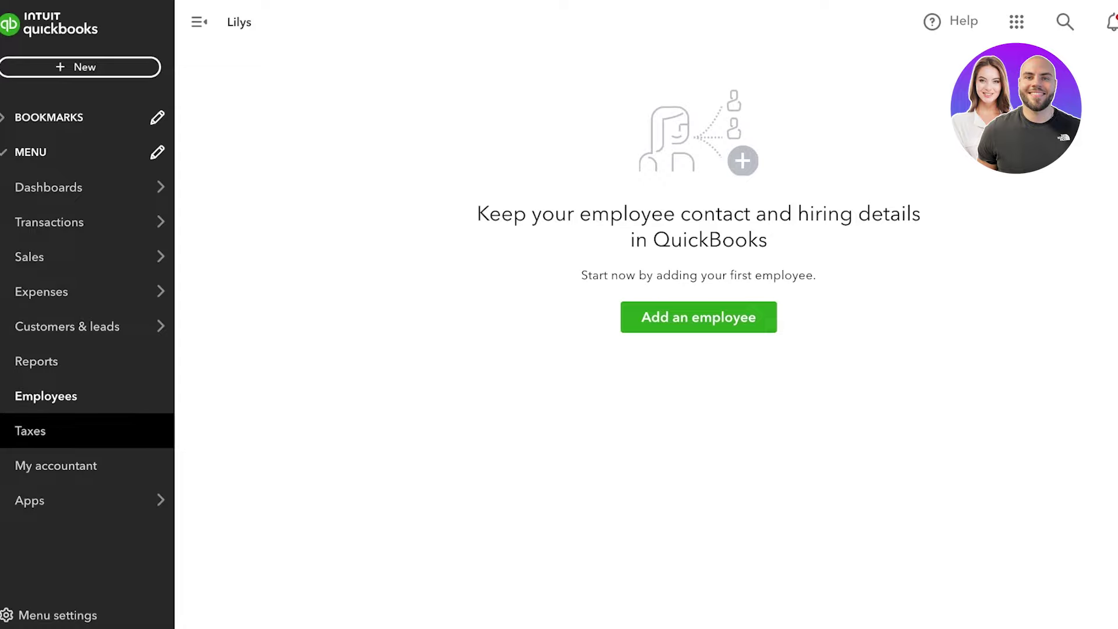
{"action": "left_click", "coordinate": [30, 431]}
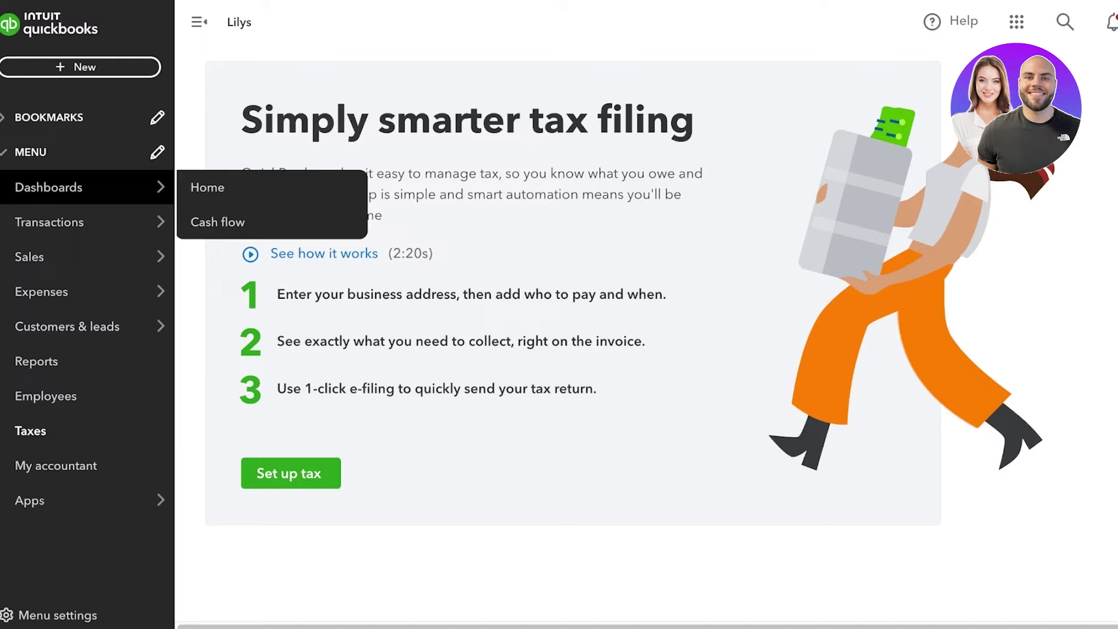
{"action": "mouse_move", "coordinate": [87, 222]}
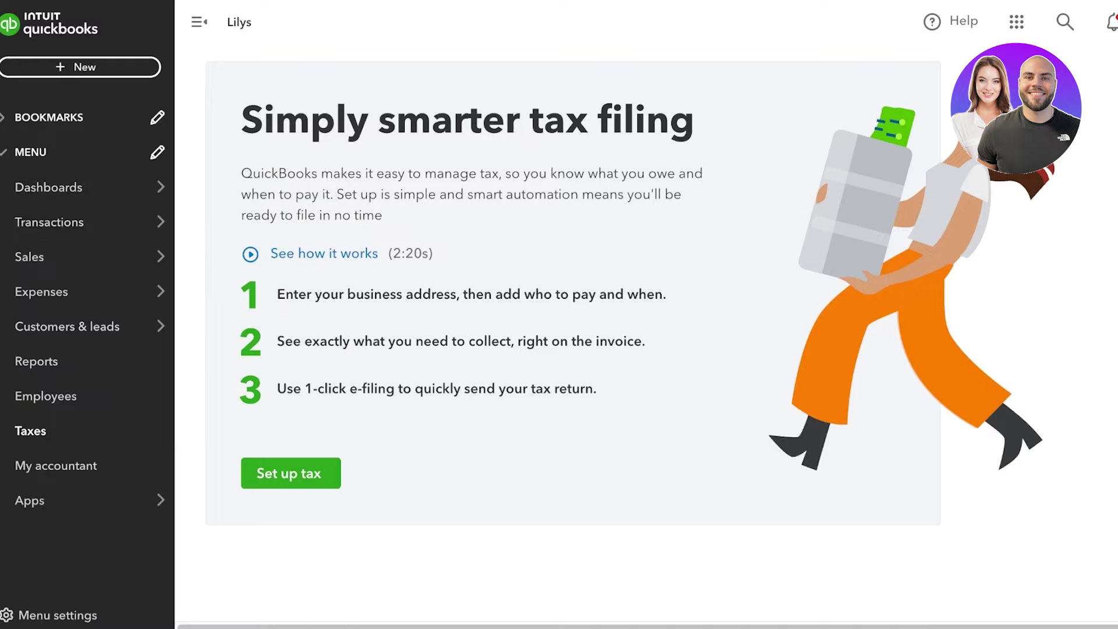
{"action": "scroll", "coordinate": [661, 334], "scroll_direction": "down", "scroll_amount": 3}
{"action": "scroll", "coordinate": [661, 334], "scroll_direction": "up", "scroll_amount": 3}
{"action": "scroll", "coordinate": [571, 285], "scroll_direction": "down", "scroll_amount": 1}
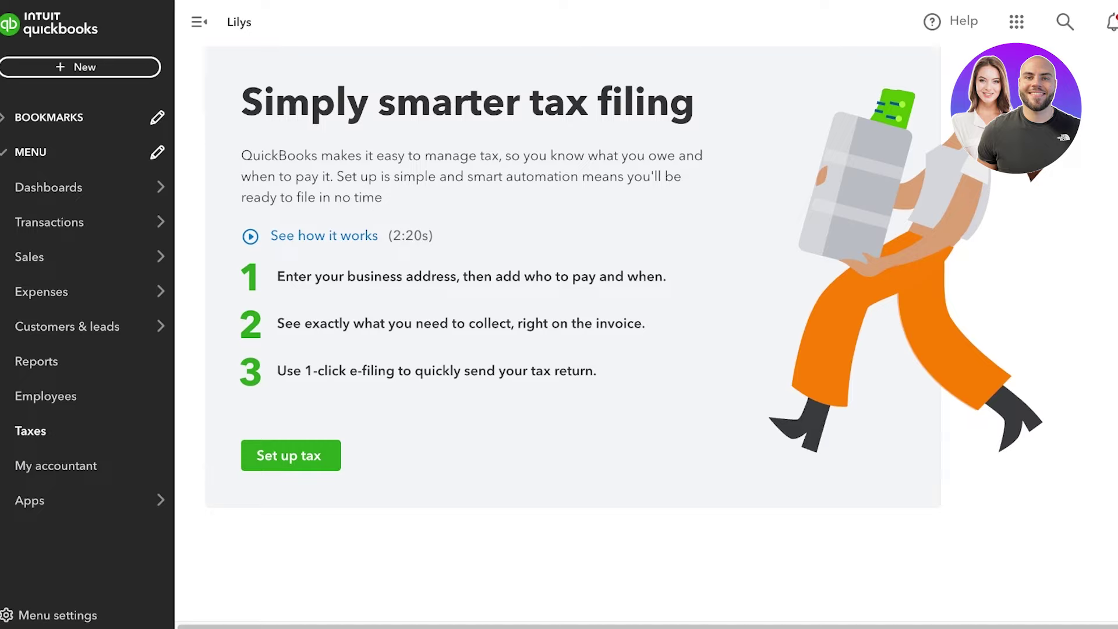
Step: Check the My accountant page and go back to the Taxes page
{"action": "left_click", "coordinate": [56, 465]}
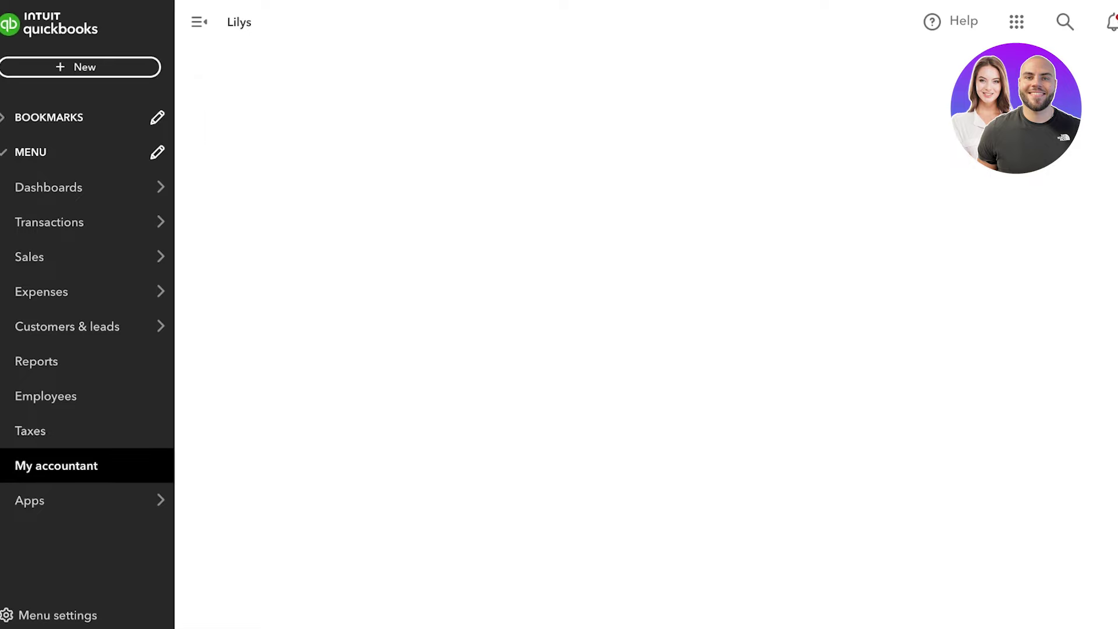
{"action": "mouse_move", "coordinate": [86, 187]}
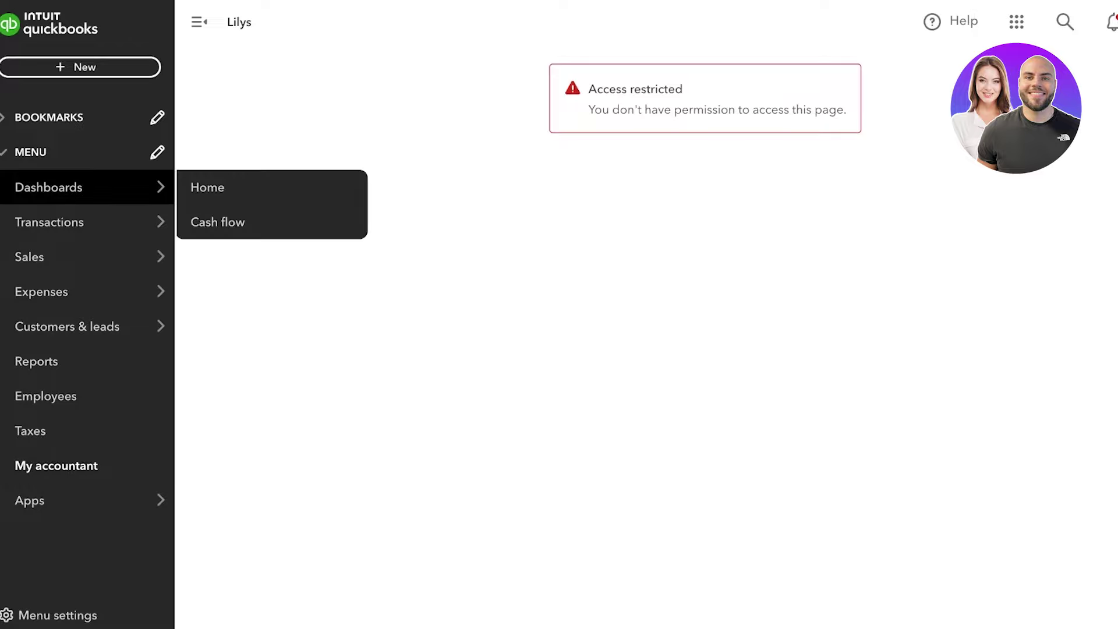
{"action": "left_click", "coordinate": [31, 430]}
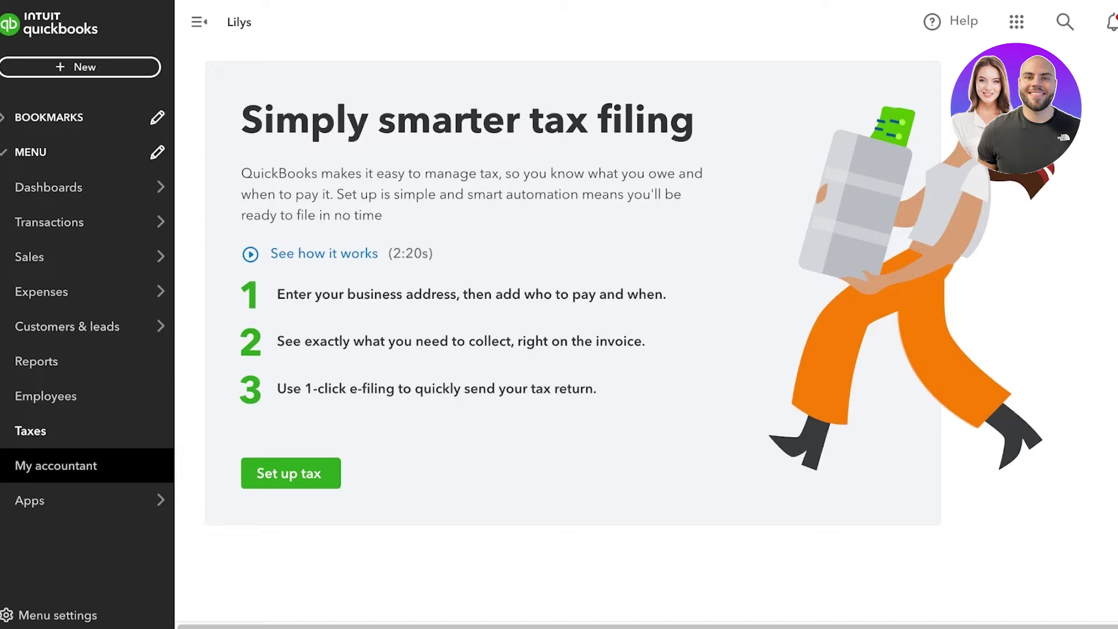
Step: Open Find apps and browse the connectable apps by category, from Income management through Inventory Management
{"action": "mouse_move", "coordinate": [35, 500]}
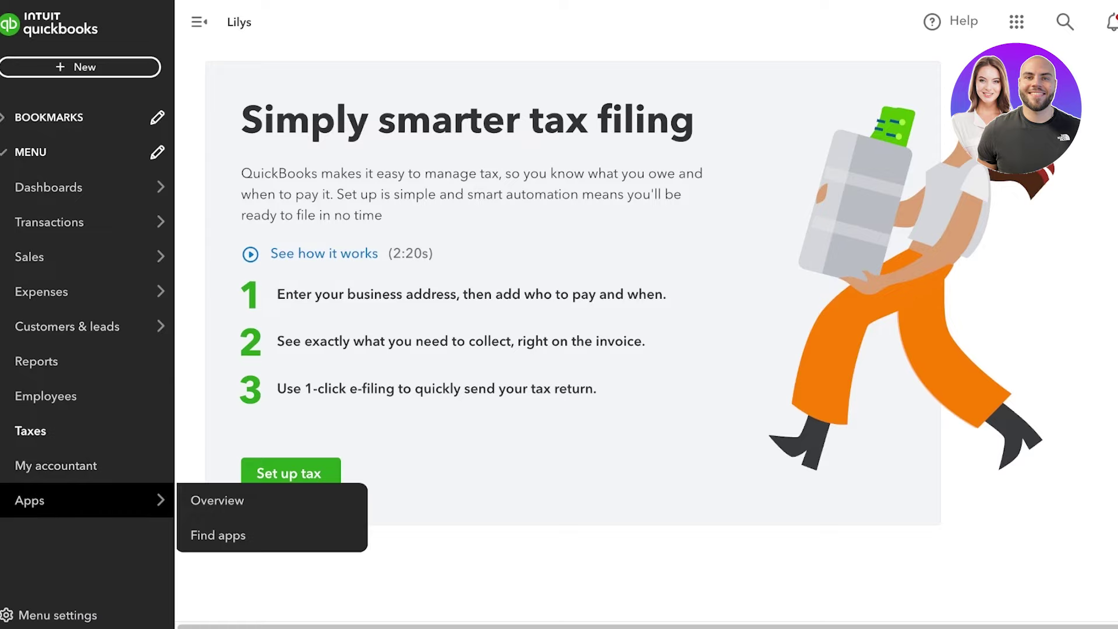
{"action": "left_click", "coordinate": [218, 535]}
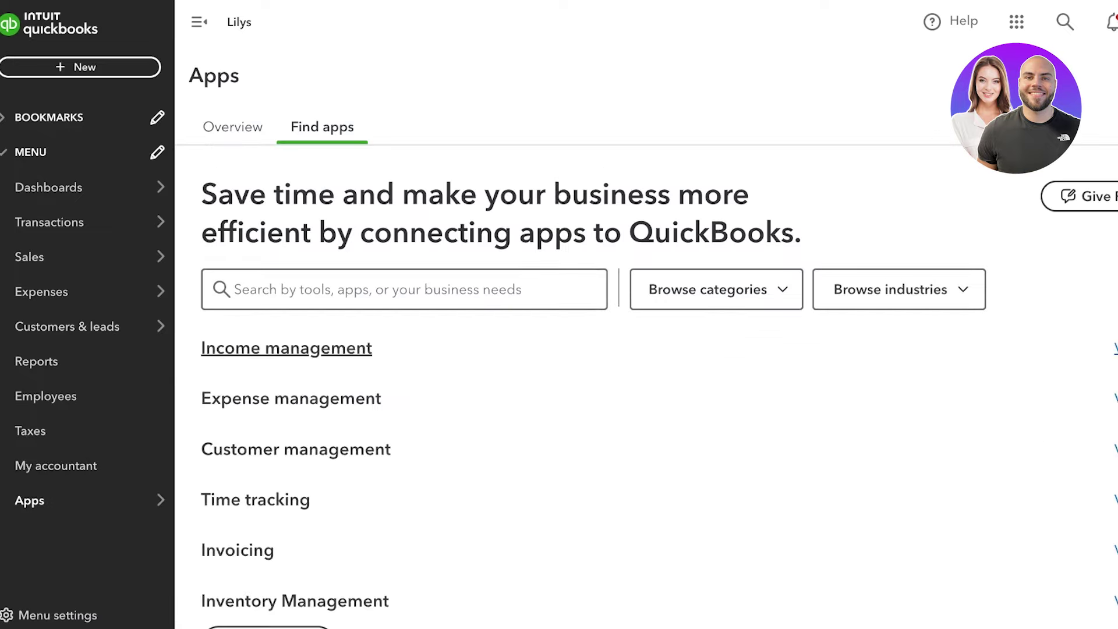
{"action": "scroll", "coordinate": [583, 349], "scroll_direction": "down", "scroll_amount": 15}
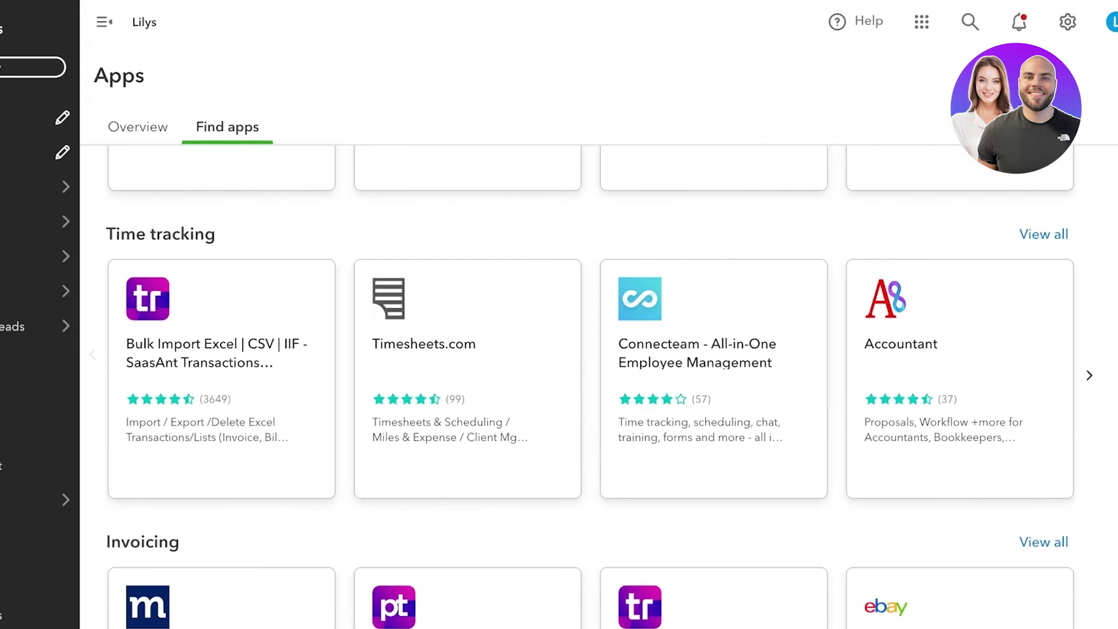
{"action": "scroll", "coordinate": [960, 355], "scroll_direction": "up", "scroll_amount": 15}
{"action": "scroll", "coordinate": [960, 355], "scroll_direction": "down", "scroll_amount": 8}
{"action": "scroll", "coordinate": [583, 349], "scroll_direction": "down", "scroll_amount": 15}
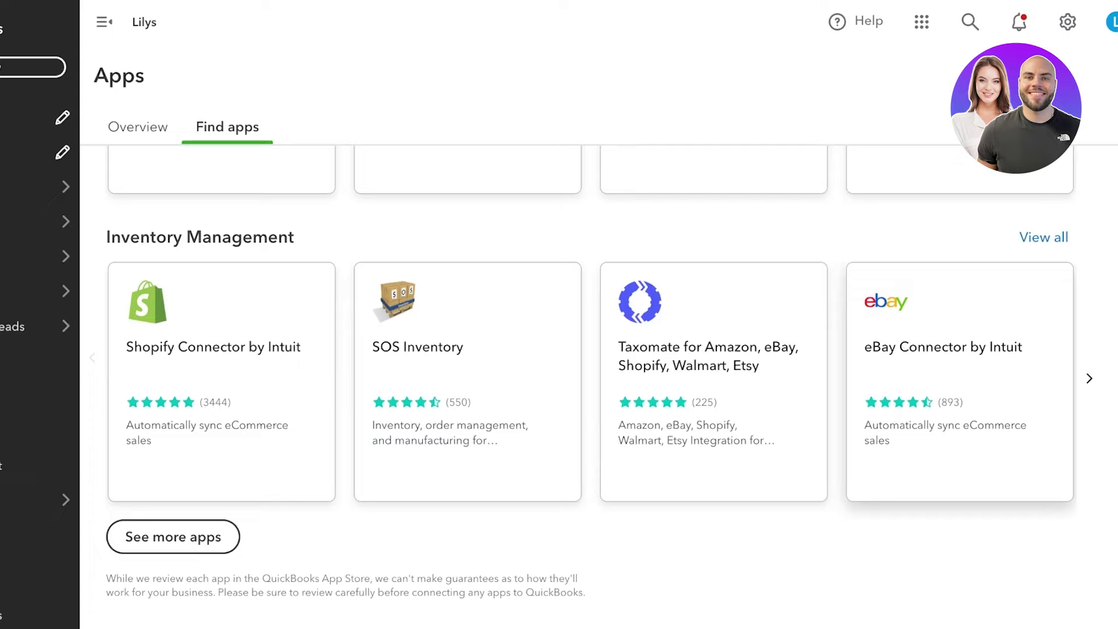
{"action": "scroll", "coordinate": [582, 349], "scroll_direction": "up", "scroll_amount": 8}
{"action": "scroll", "coordinate": [582, 349], "scroll_direction": "up", "scroll_amount": 5}
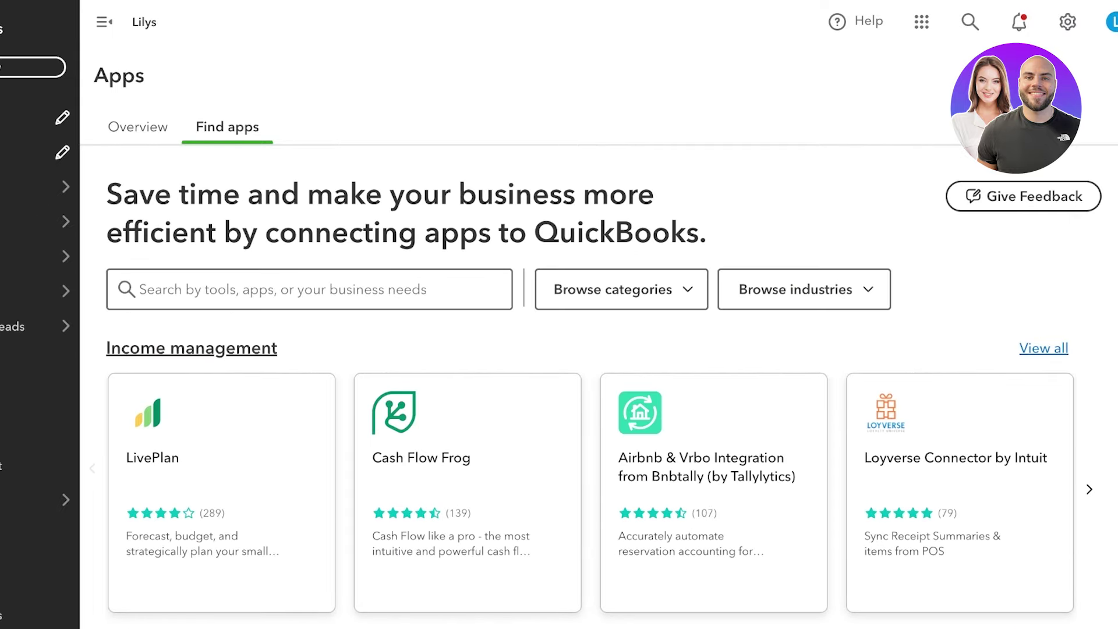
Step: Look over the company settings, lists and tools available for Lilys, including Budgeting
{"action": "left_click", "coordinate": [1067, 22]}
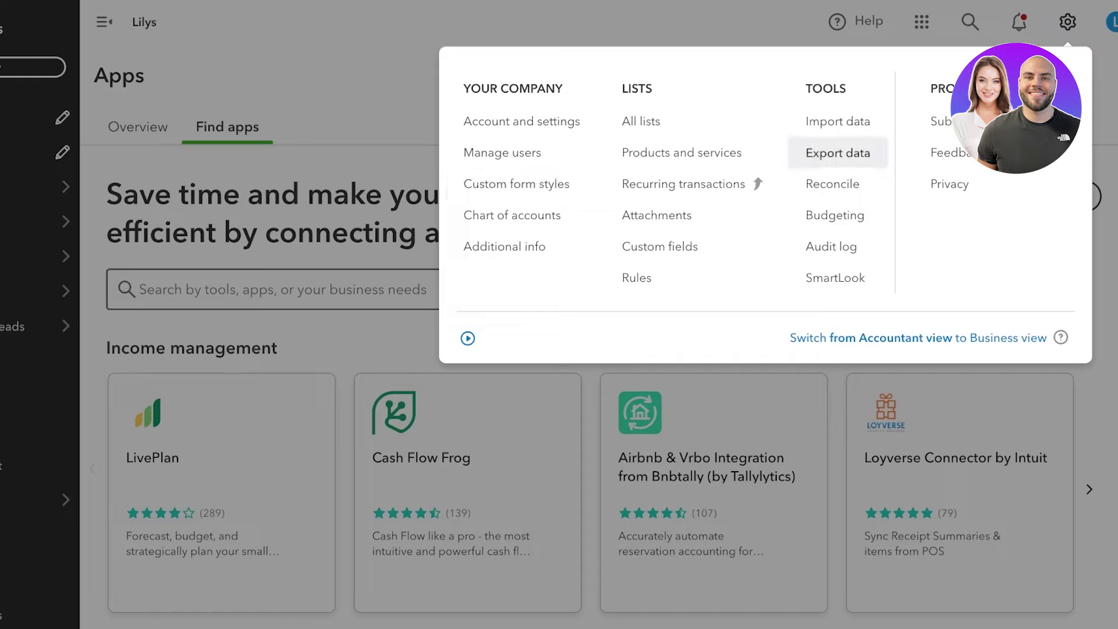
{"action": "left_click", "coordinate": [834, 215]}
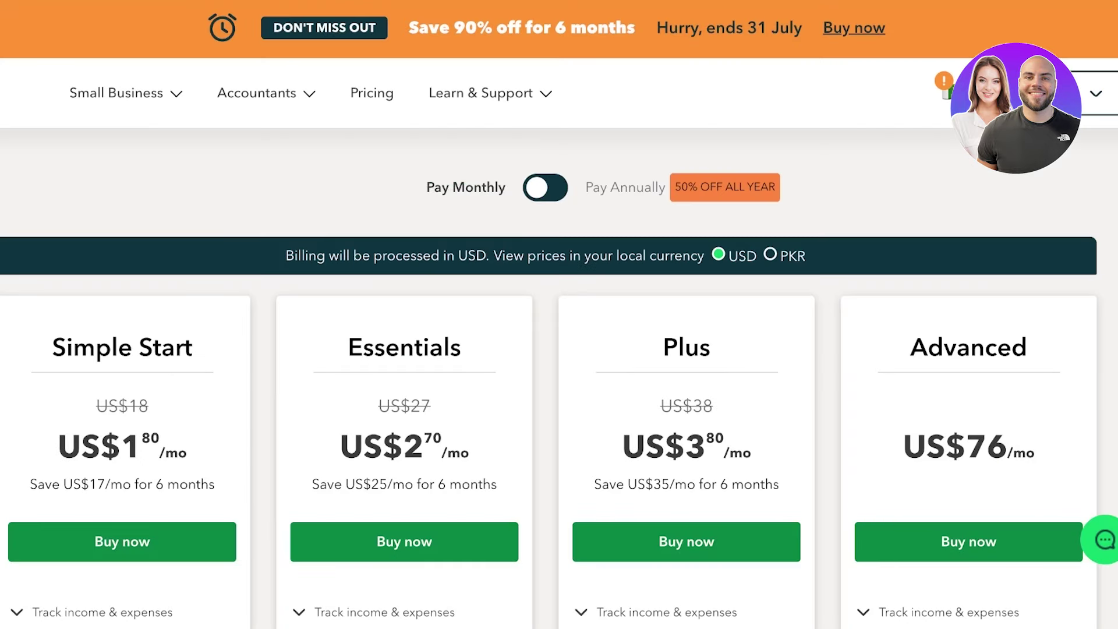
Step: On the QuickBooks pricing page, view the details of the Simple Start plan's Track income & expenses feature
{"action": "scroll", "coordinate": [101, 321], "scroll_direction": "down", "scroll_amount": 5}
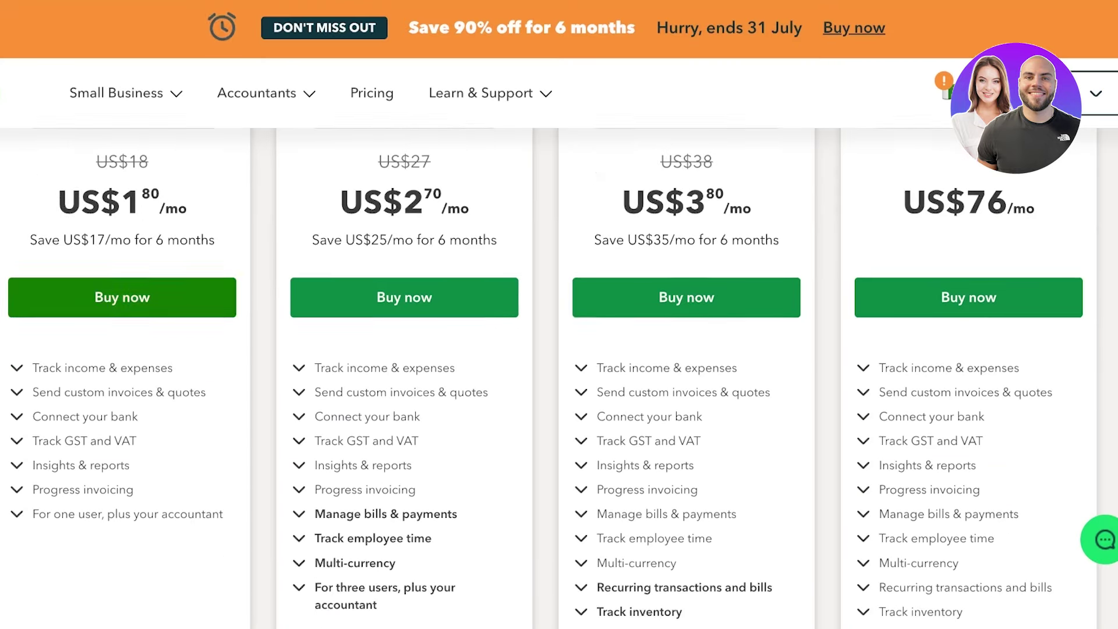
{"action": "left_click", "coordinate": [102, 311]}
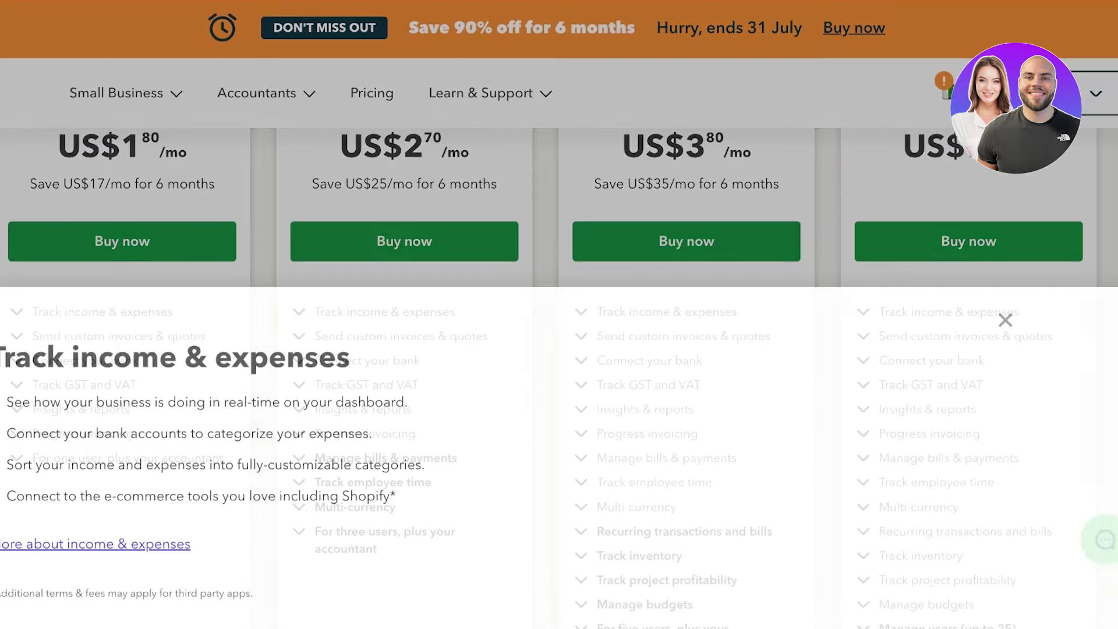
{"action": "key", "text": "Escape"}
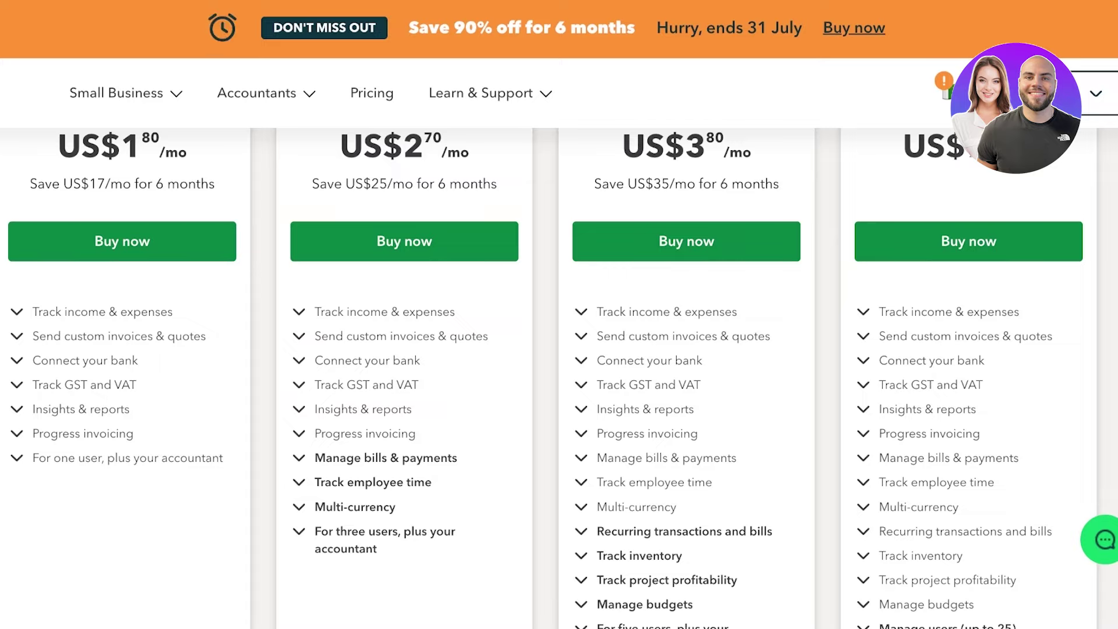
Step: Compare the features included in the Simple Start, Essentials, Plus and Advanced plans
{"action": "scroll", "coordinate": [402, 336], "scroll_direction": "up", "scroll_amount": 3}
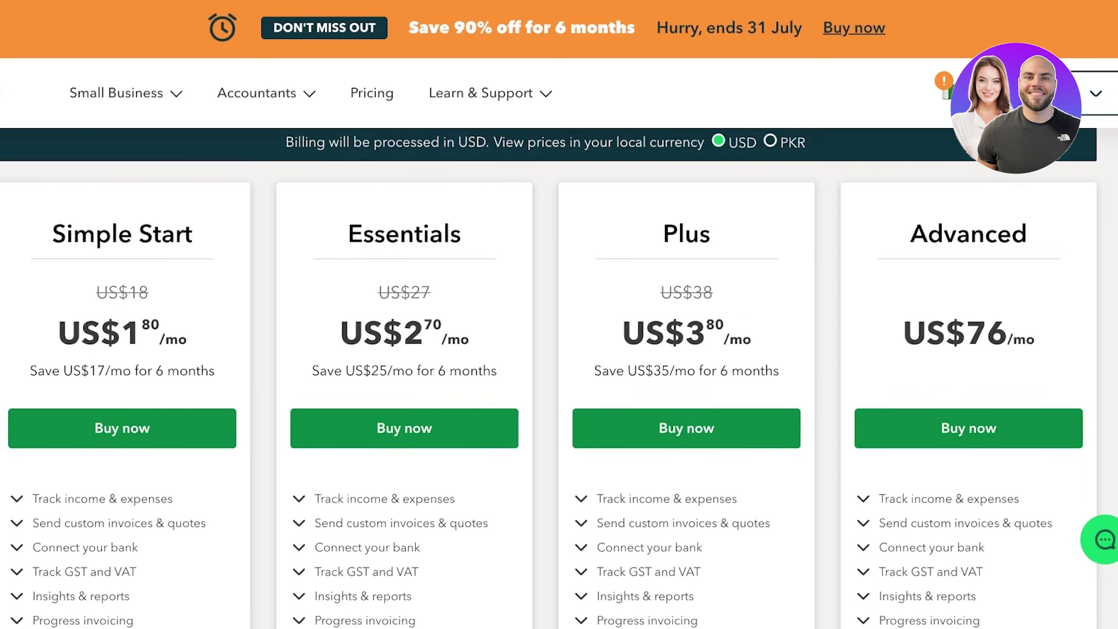
{"action": "scroll", "coordinate": [559, 379], "scroll_direction": "down", "scroll_amount": 3}
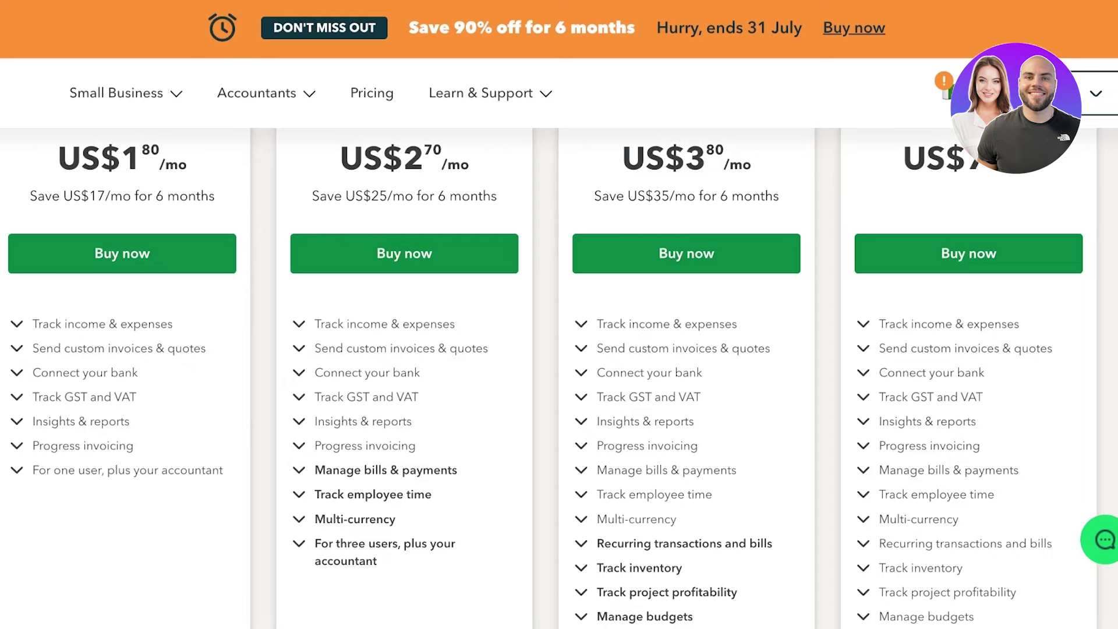
{"action": "scroll", "coordinate": [559, 379], "scroll_direction": "up", "scroll_amount": 8}
{"action": "scroll", "coordinate": [559, 379], "scroll_direction": "down", "scroll_amount": 8}
{"action": "scroll", "coordinate": [559, 379], "scroll_direction": "up", "scroll_amount": 3}
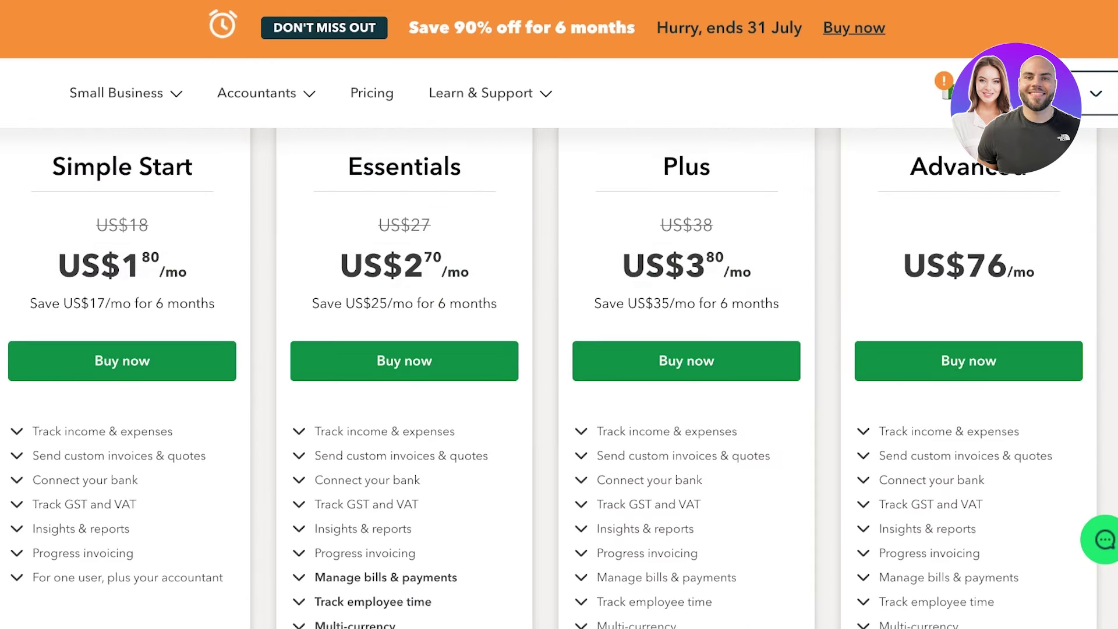
{"action": "scroll", "coordinate": [560, 379], "scroll_direction": "down", "scroll_amount": 1}
{"action": "scroll", "coordinate": [649, 324], "scroll_direction": "down", "scroll_amount": 3}
{"action": "scroll", "coordinate": [649, 325], "scroll_direction": "up", "scroll_amount": 4}
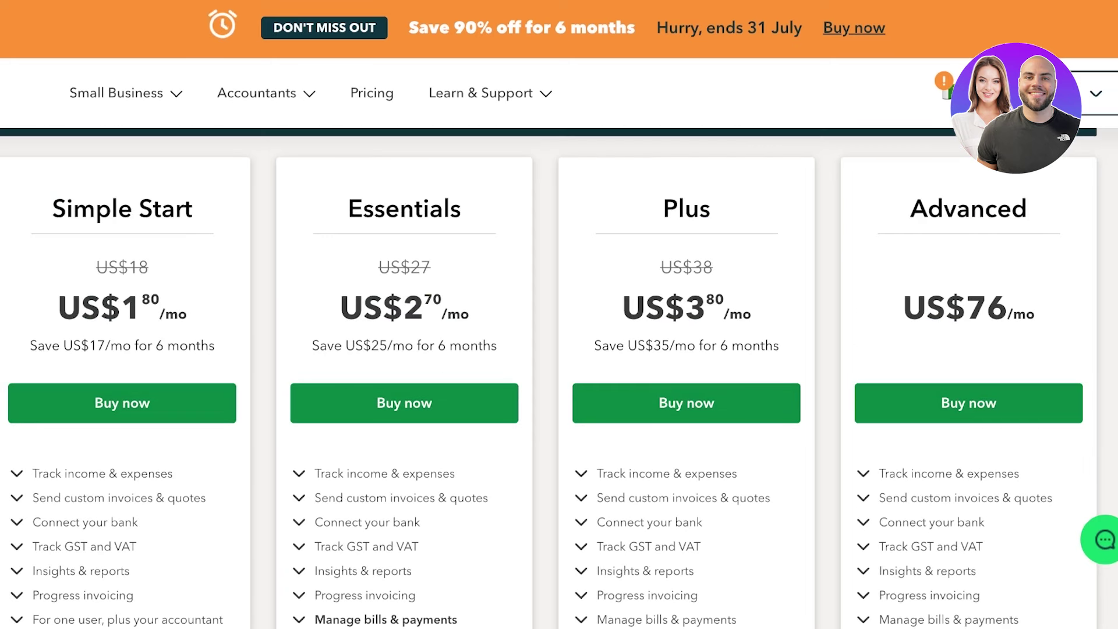
{"action": "scroll", "coordinate": [559, 379], "scroll_direction": "down", "scroll_amount": 1}
{"action": "scroll", "coordinate": [559, 378], "scroll_direction": "down", "scroll_amount": 3}
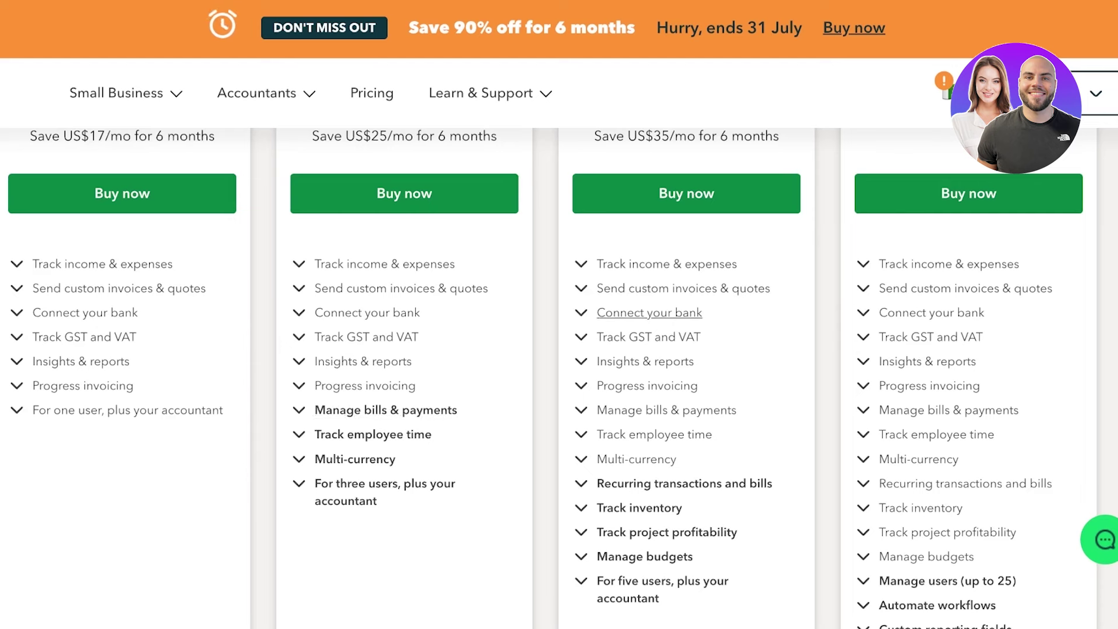
{"action": "scroll", "coordinate": [646, 401], "scroll_direction": "up", "scroll_amount": 1}
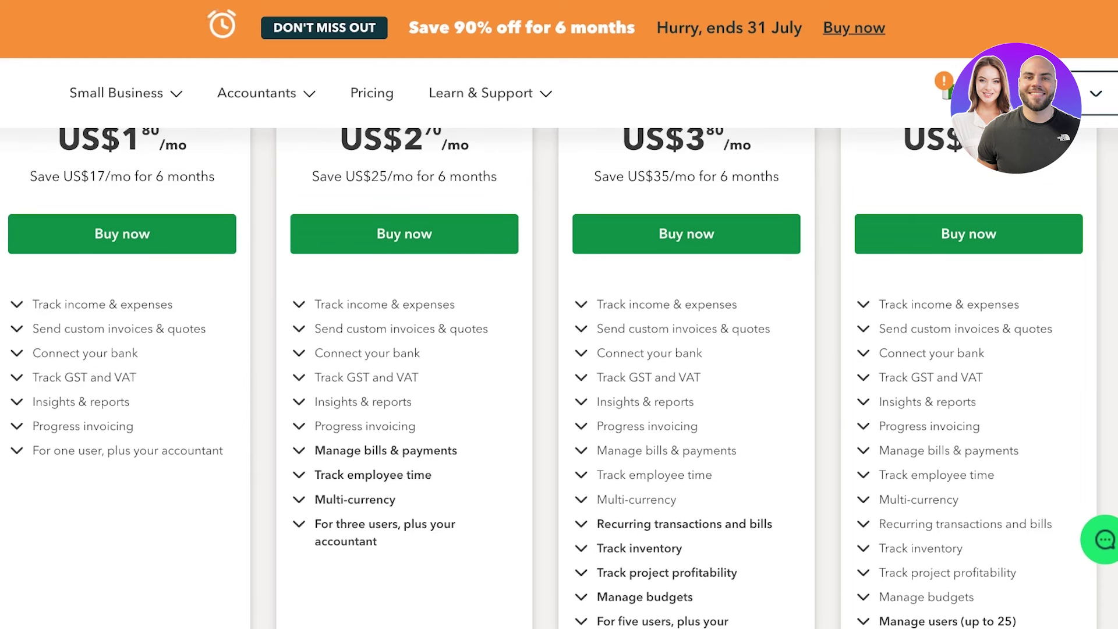
{"action": "scroll", "coordinate": [684, 367], "scroll_direction": "down", "scroll_amount": 3}
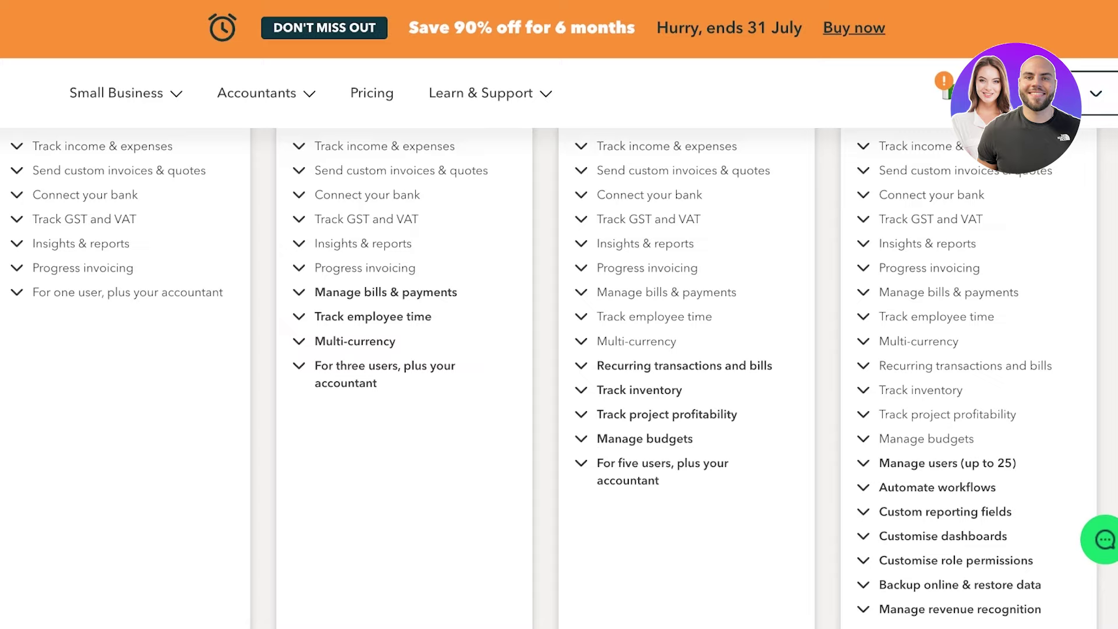
Step: Review the monthly prices and full feature lists of all four plans, down to the pricing details and disclaimers links
{"action": "scroll", "coordinate": [559, 350], "scroll_direction": "up", "scroll_amount": 6}
{"action": "scroll", "coordinate": [559, 349], "scroll_direction": "up", "scroll_amount": 1}
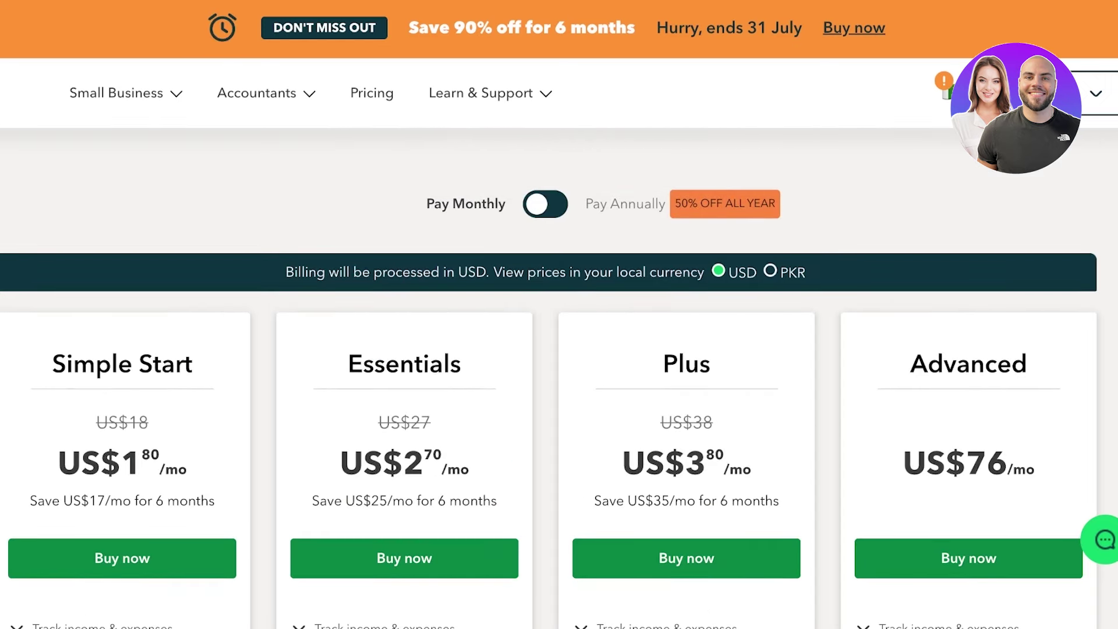
{"action": "scroll", "coordinate": [559, 349], "scroll_direction": "down", "scroll_amount": 3}
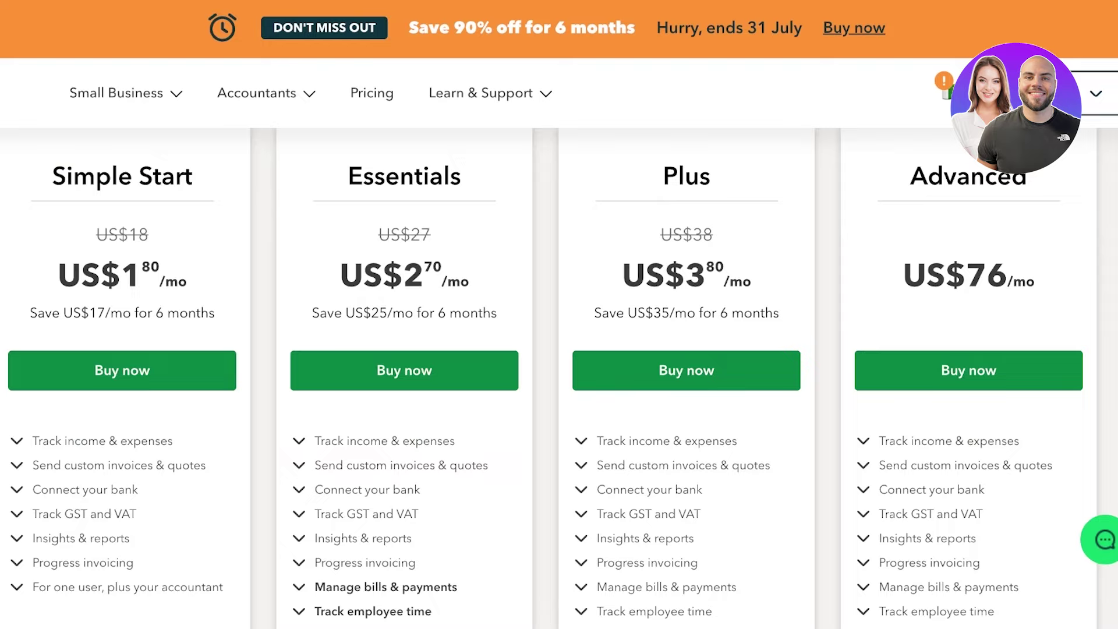
{"action": "scroll", "coordinate": [559, 349], "scroll_direction": "down", "scroll_amount": 4}
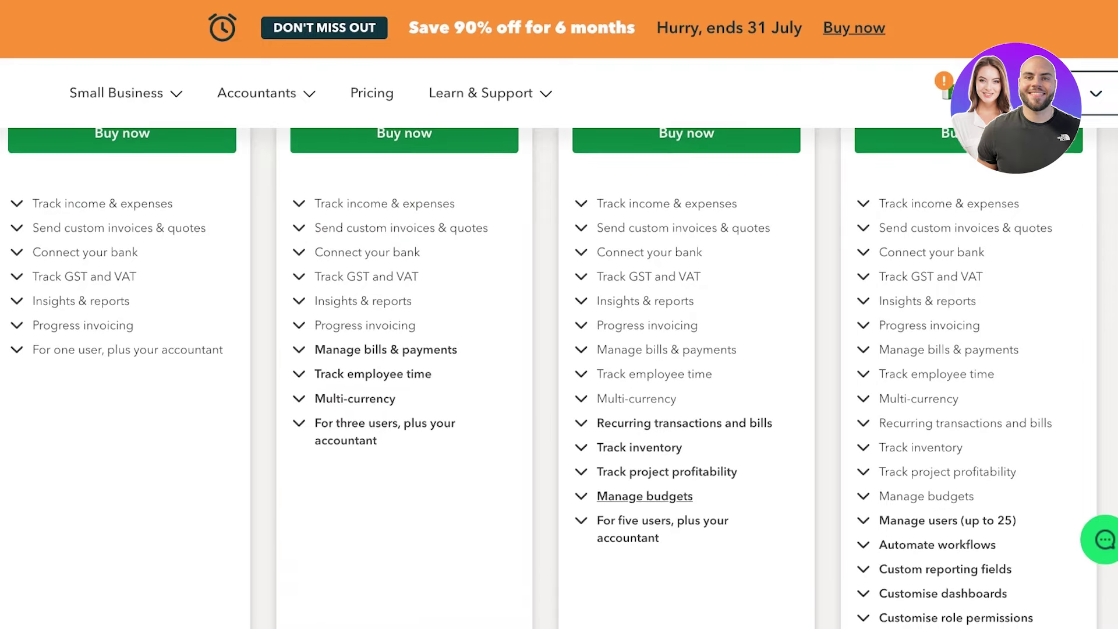
{"action": "scroll", "coordinate": [559, 349], "scroll_direction": "up", "scroll_amount": 7}
{"action": "scroll", "coordinate": [559, 349], "scroll_direction": "down", "scroll_amount": 6}
{"action": "scroll", "coordinate": [559, 350], "scroll_direction": "up", "scroll_amount": 8}
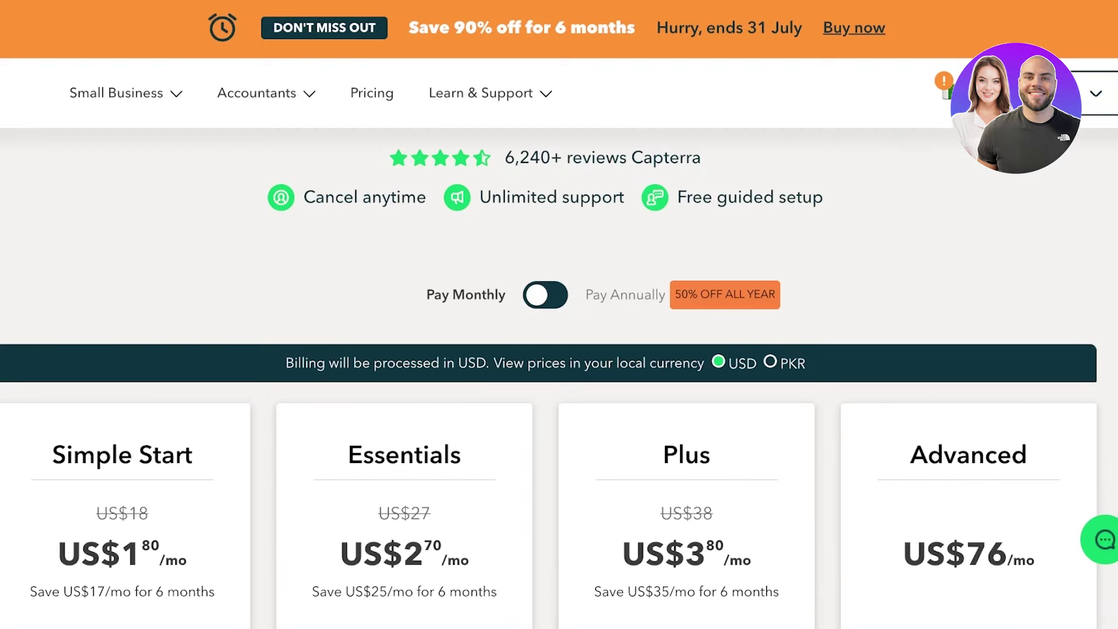
{"action": "scroll", "coordinate": [559, 350], "scroll_direction": "down", "scroll_amount": 3}
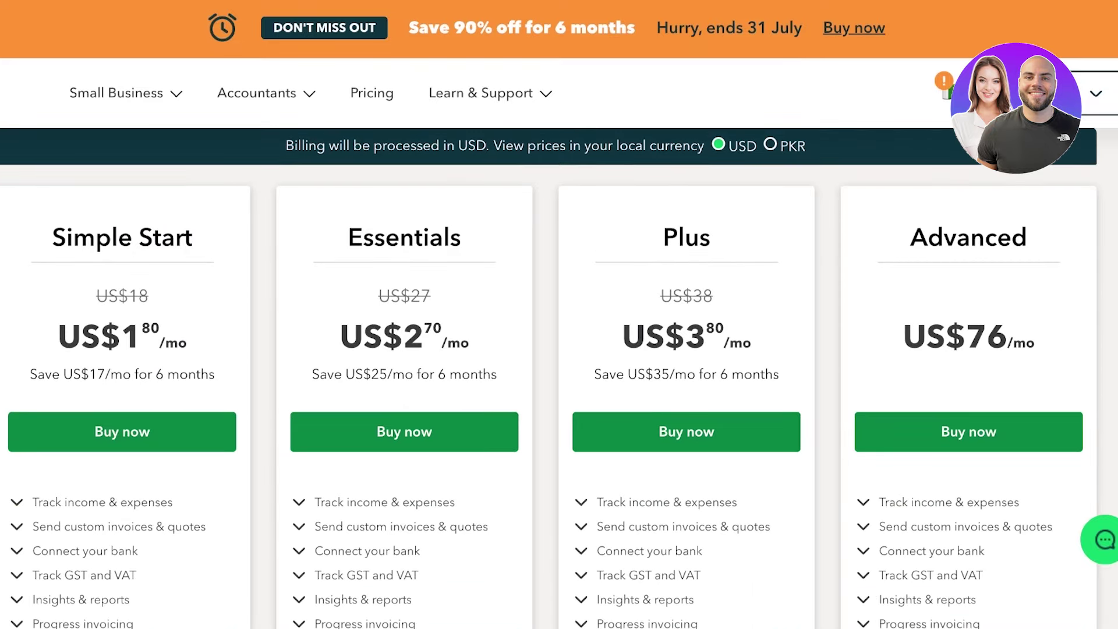
{"action": "scroll", "coordinate": [559, 349], "scroll_direction": "down", "scroll_amount": 5}
{"action": "scroll", "coordinate": [559, 349], "scroll_direction": "up", "scroll_amount": 7}
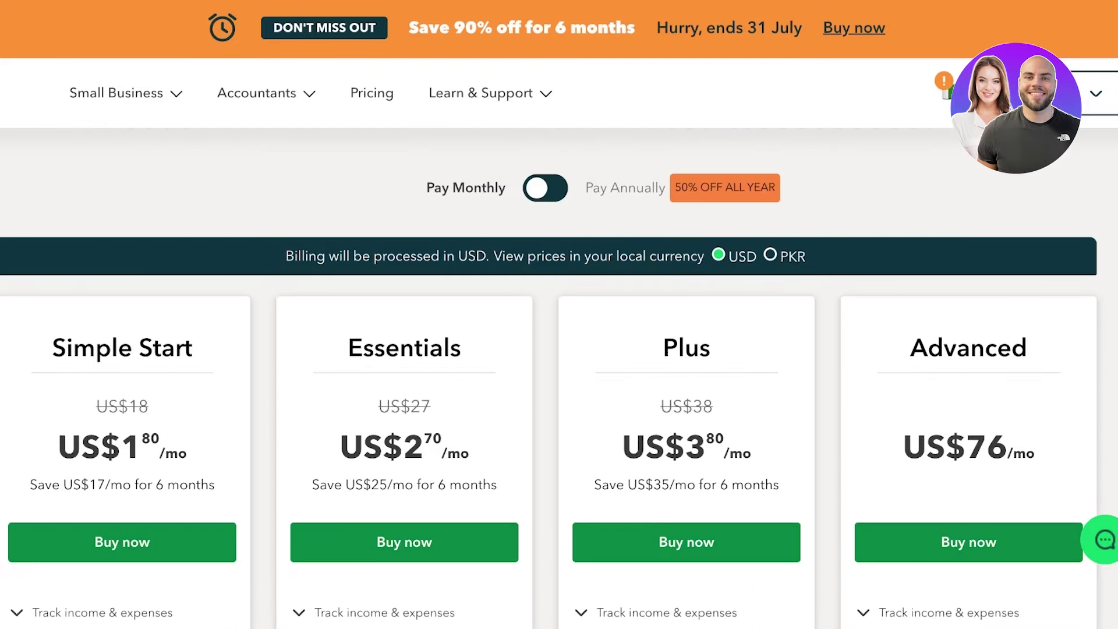
{"action": "scroll", "coordinate": [559, 349], "scroll_direction": "down", "scroll_amount": 1}
{"action": "scroll", "coordinate": [559, 349], "scroll_direction": "down", "scroll_amount": 1}
{"action": "scroll", "coordinate": [559, 350], "scroll_direction": "up", "scroll_amount": 2}
{"action": "scroll", "coordinate": [559, 349], "scroll_direction": "down", "scroll_amount": 8}
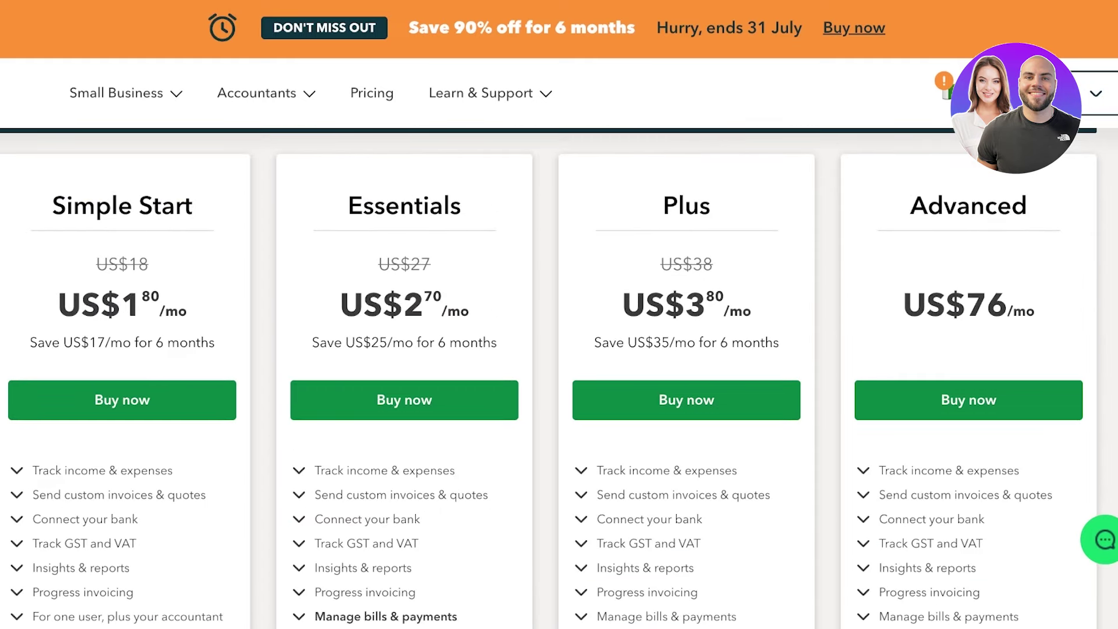
{"action": "scroll", "coordinate": [559, 349], "scroll_direction": "down", "scroll_amount": 1}
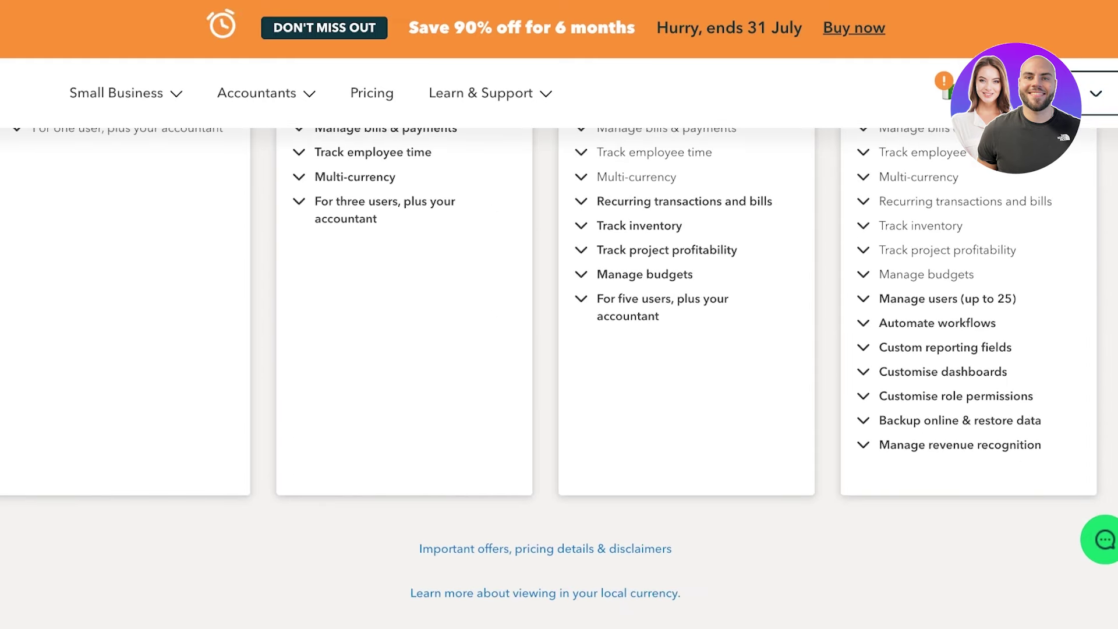
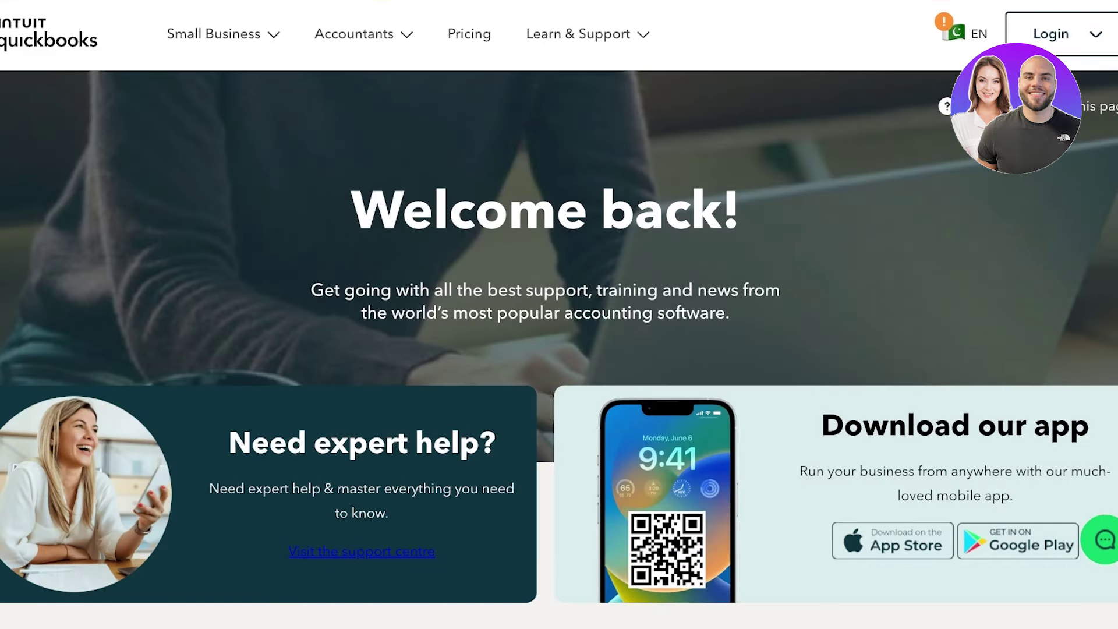
Step: Look through the QuickBooks welcome page, covering the expert help, mobile app and learning sections
{"action": "scroll", "coordinate": [559, 348], "scroll_direction": "down", "scroll_amount": 5}
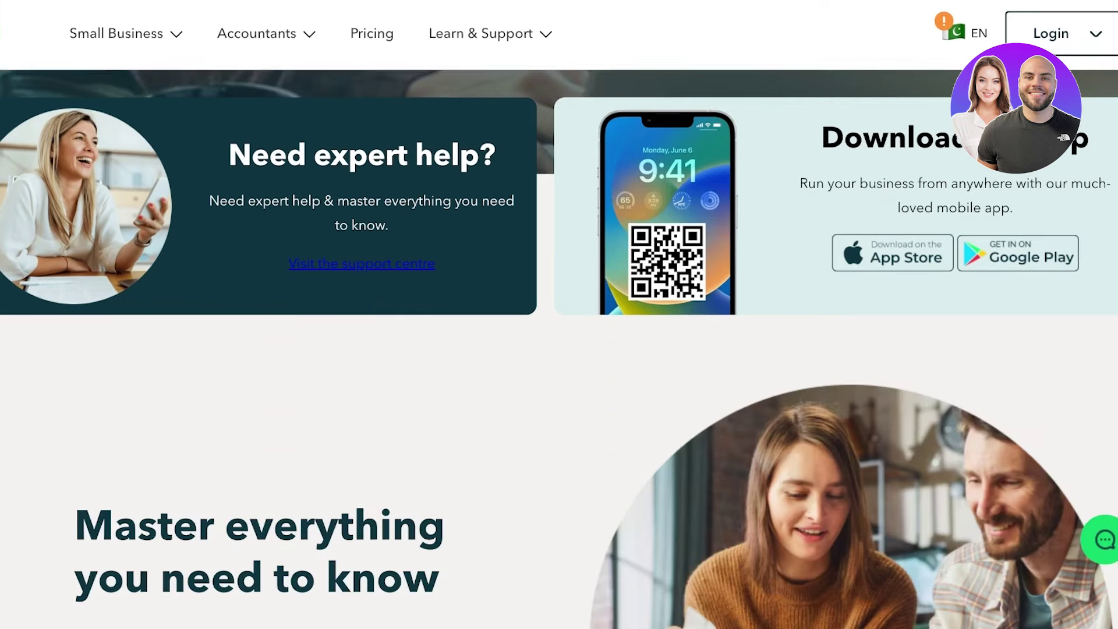
{"action": "scroll", "coordinate": [559, 348], "scroll_direction": "up", "scroll_amount": 5}
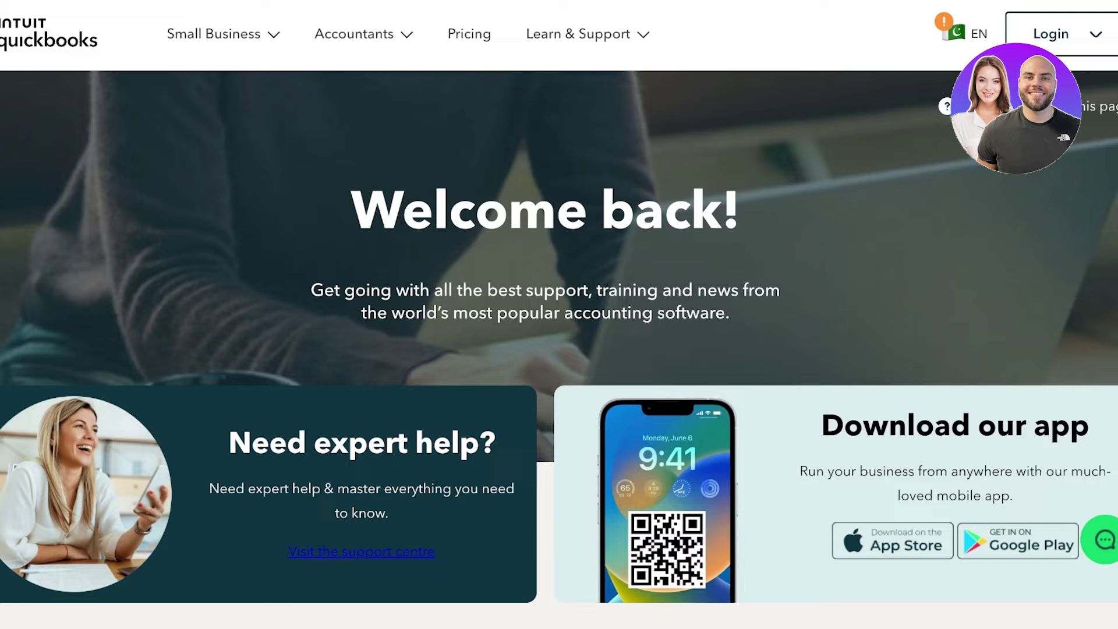
{"action": "scroll", "coordinate": [559, 350], "scroll_direction": "down", "scroll_amount": 10}
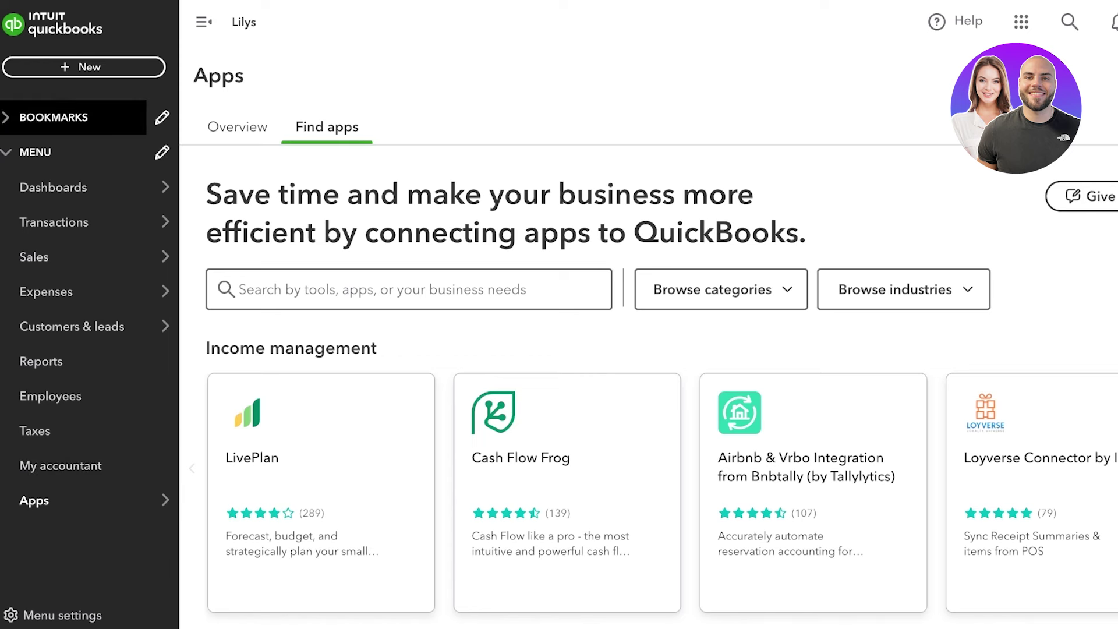
Step: In the Lilys company, examine the records that can be newly created for customers, suppliers, team and other
{"action": "left_click", "coordinate": [85, 67]}
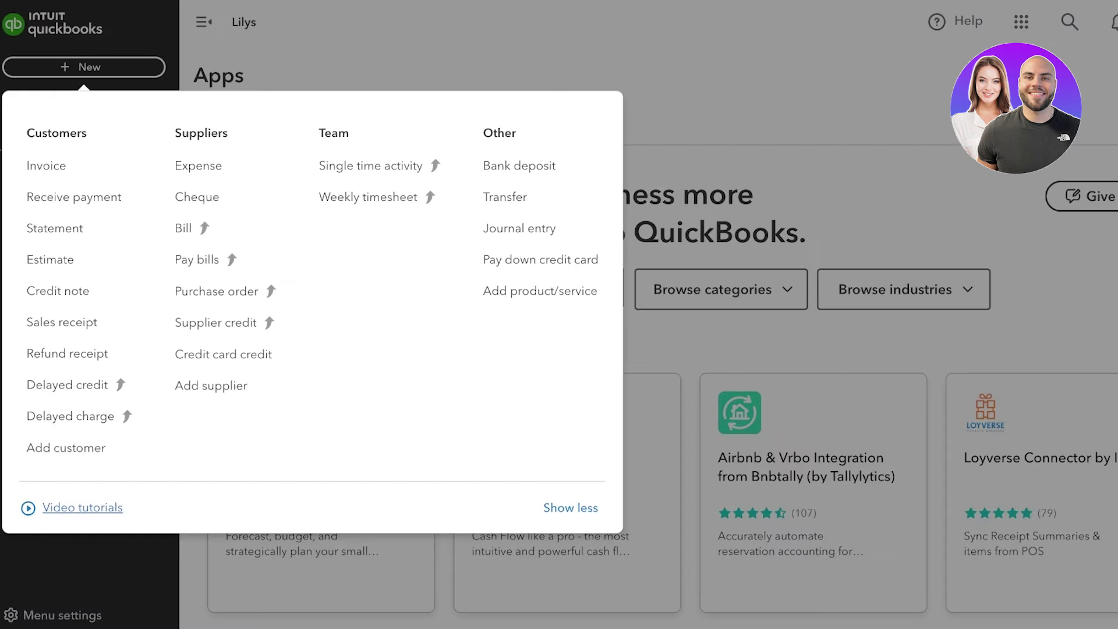
{"action": "key", "text": "Escape"}
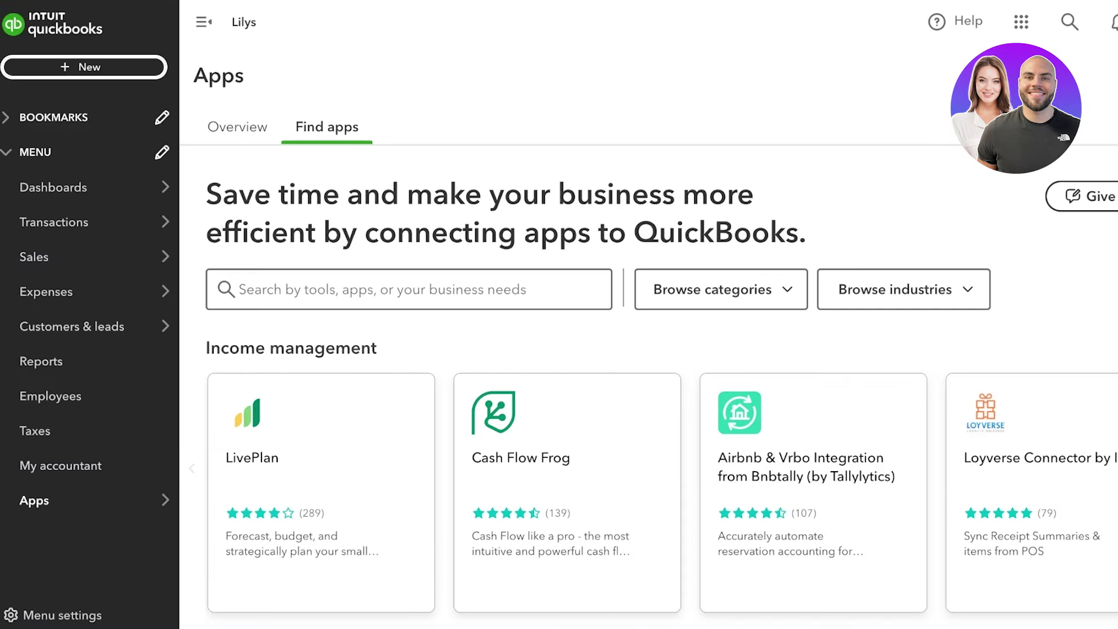
{"action": "left_click", "coordinate": [85, 66]}
{"action": "key", "text": "Down"}
{"action": "key", "text": "Down"}
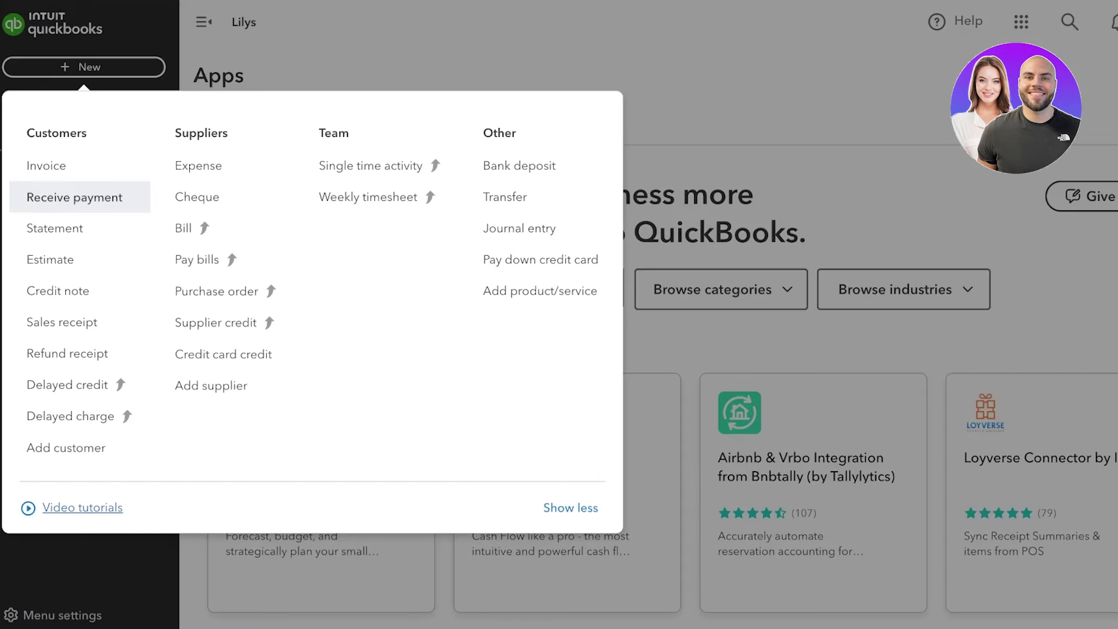
{"action": "key", "text": "Up"}
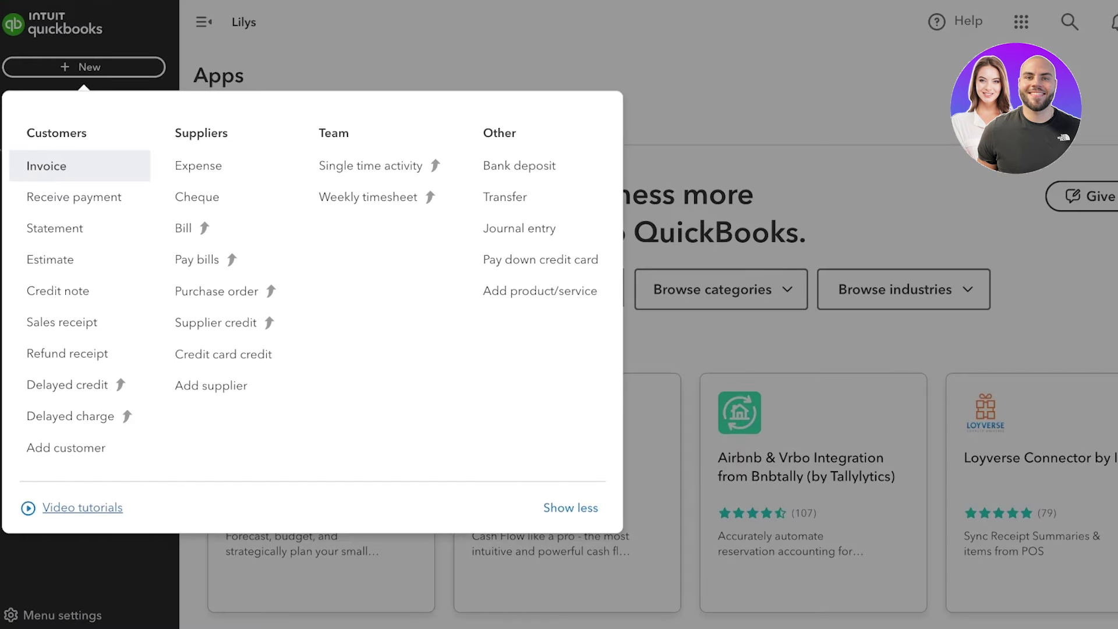
{"action": "key", "text": "Down"}
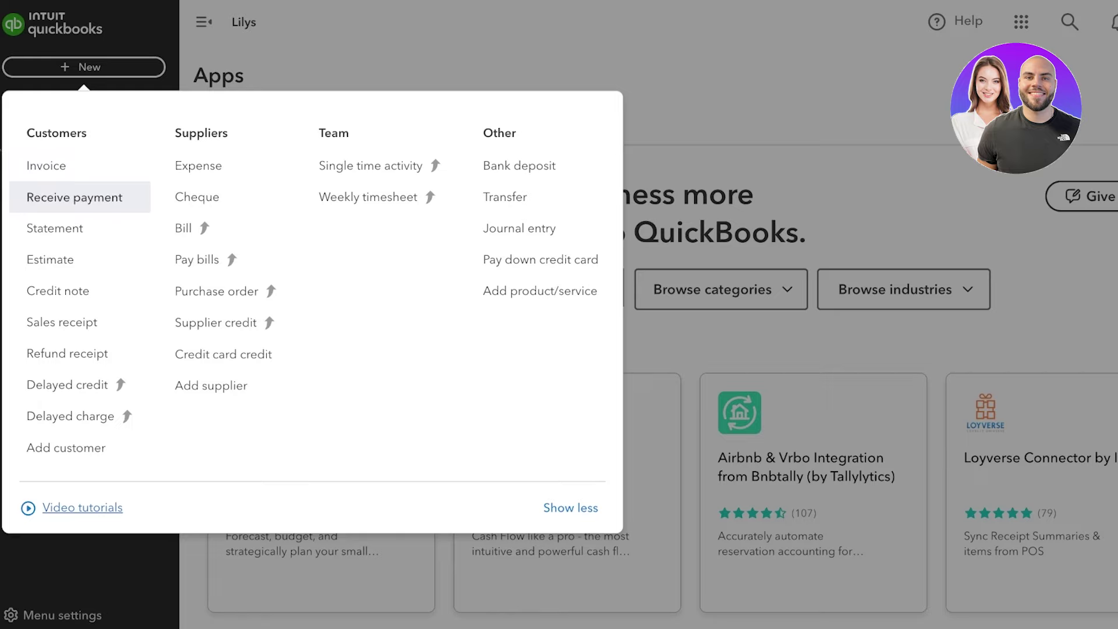
{"action": "key", "text": "Down"}
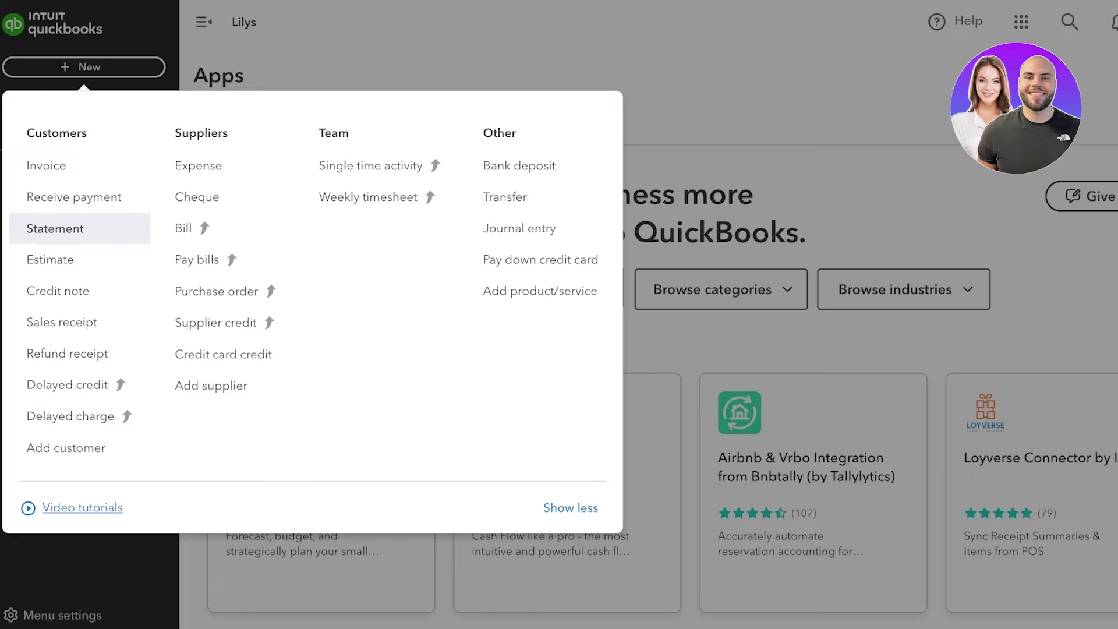
{"action": "key", "text": "Down"}
{"action": "key", "text": "Down"}
{"action": "key", "text": "Down"}
{"action": "key", "text": "Down"}
{"action": "key", "text": "Down"}
{"action": "key", "text": "Up"}
{"action": "key", "text": "Up"}
{"action": "key", "text": "Up"}
{"action": "key", "text": "Up"}
{"action": "key", "text": "Up"}
{"action": "key", "text": "Up"}
{"action": "key", "text": "Up"}
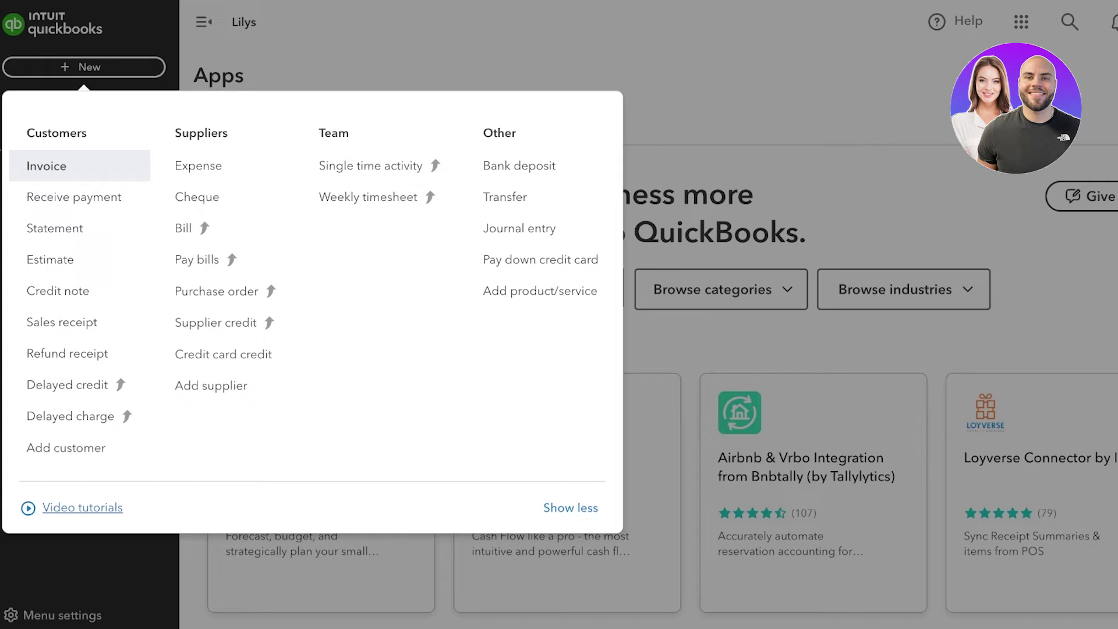
{"action": "key", "text": "Down"}
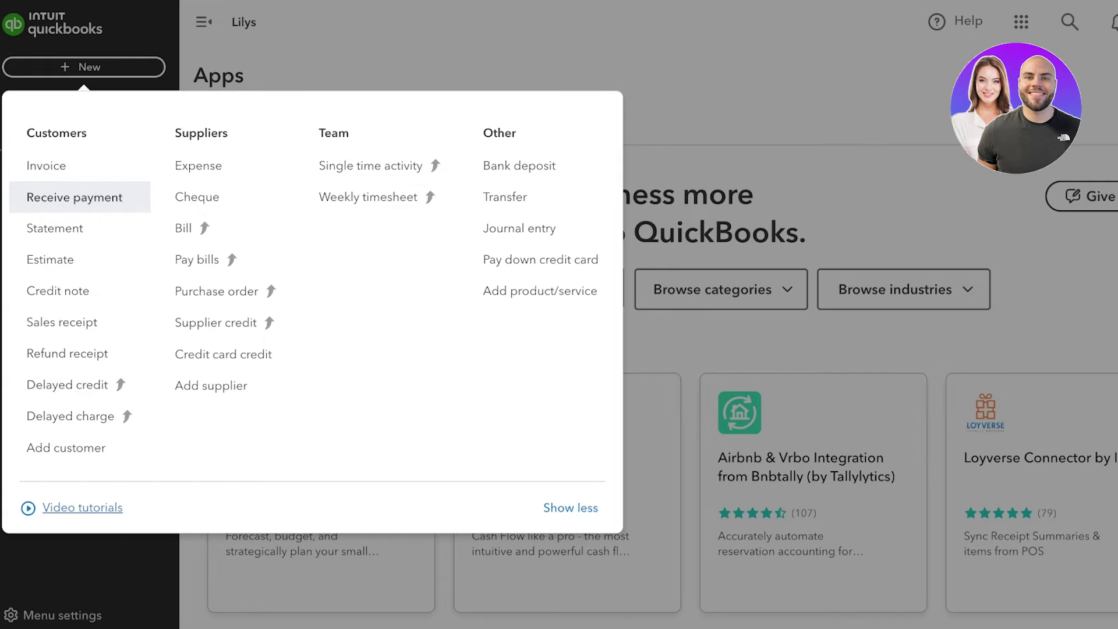
Step: Open a new invoice and review its form from the customer details to the line items and invoice message
{"action": "key", "text": "Up"}
{"action": "key", "text": "Escape"}
{"action": "scroll", "coordinate": [650, 349], "scroll_direction": "down", "scroll_amount": 2}
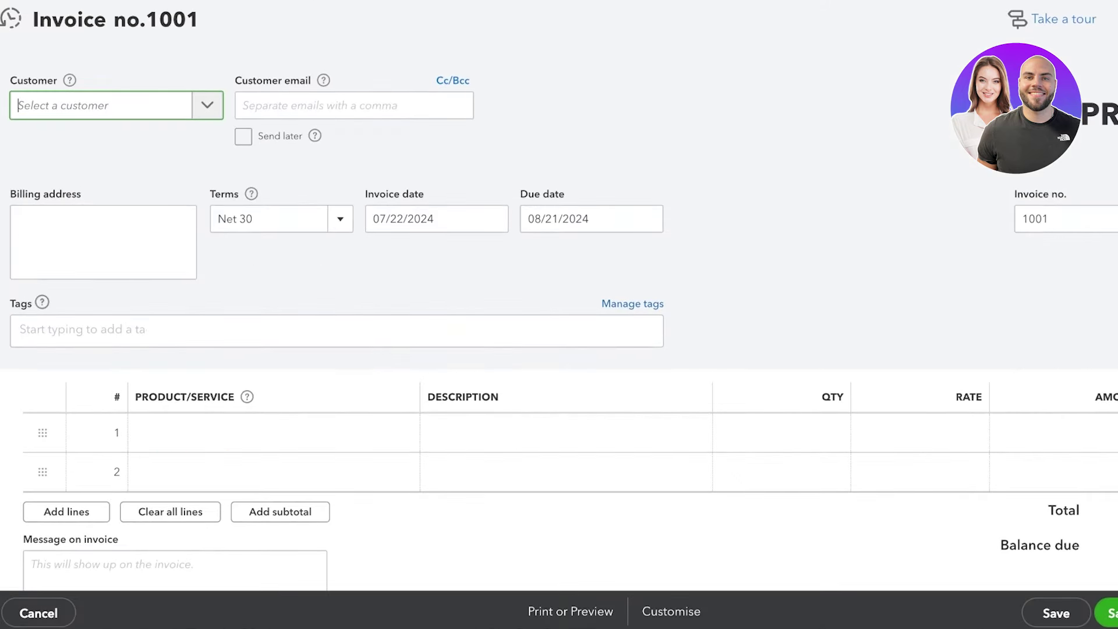
{"action": "scroll", "coordinate": [559, 320], "scroll_direction": "down", "scroll_amount": 6}
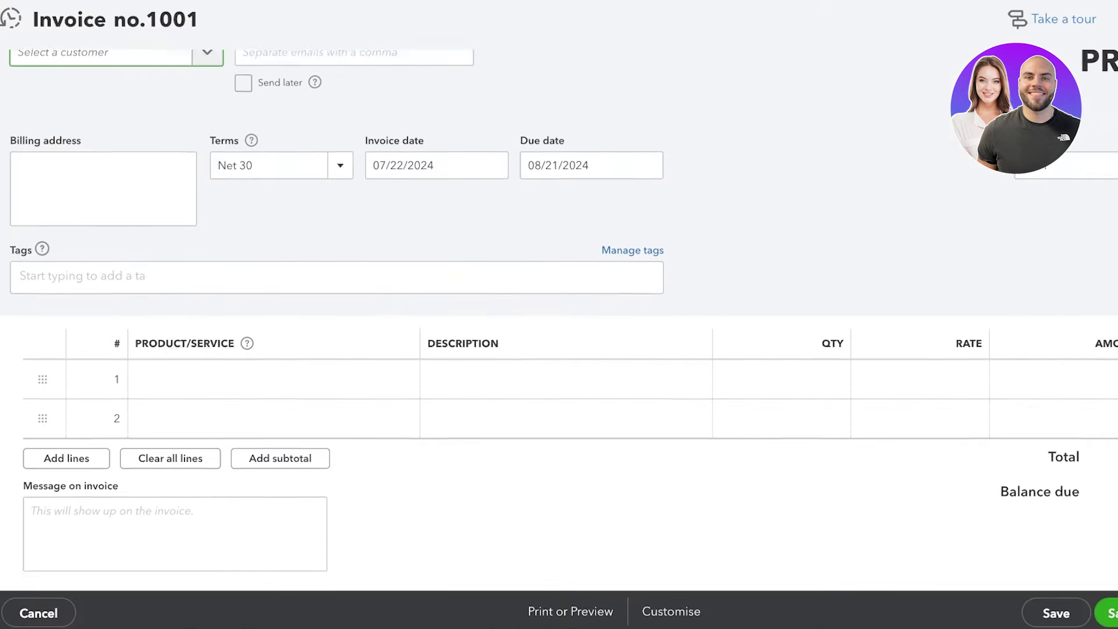
{"action": "scroll", "coordinate": [559, 321], "scroll_direction": "up", "scroll_amount": 6}
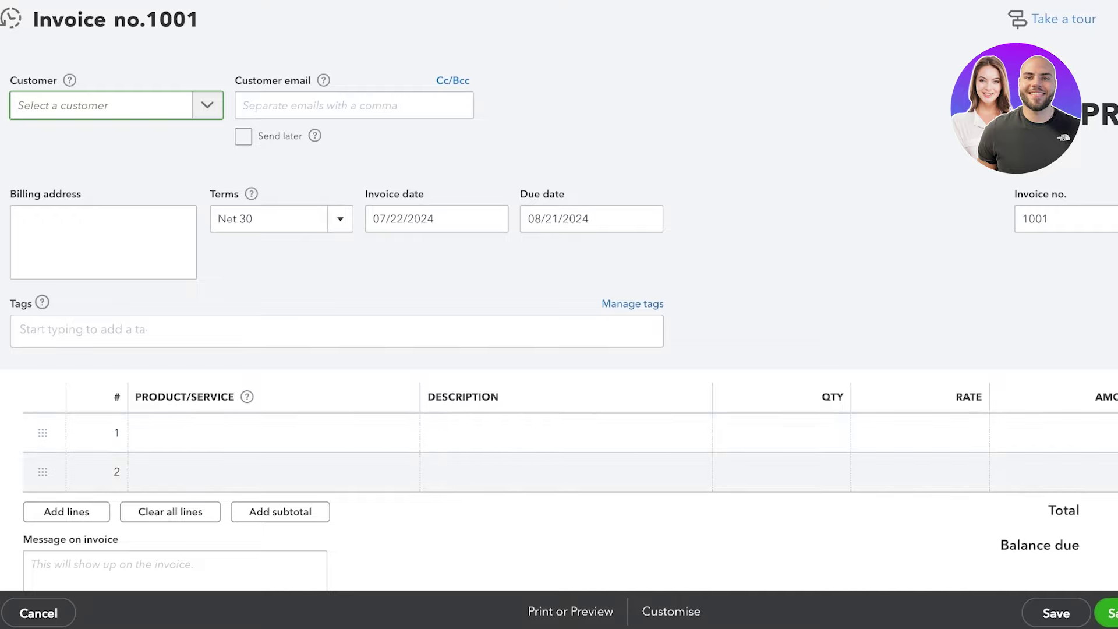
{"action": "scroll", "coordinate": [559, 315], "scroll_direction": "down", "scroll_amount": 1}
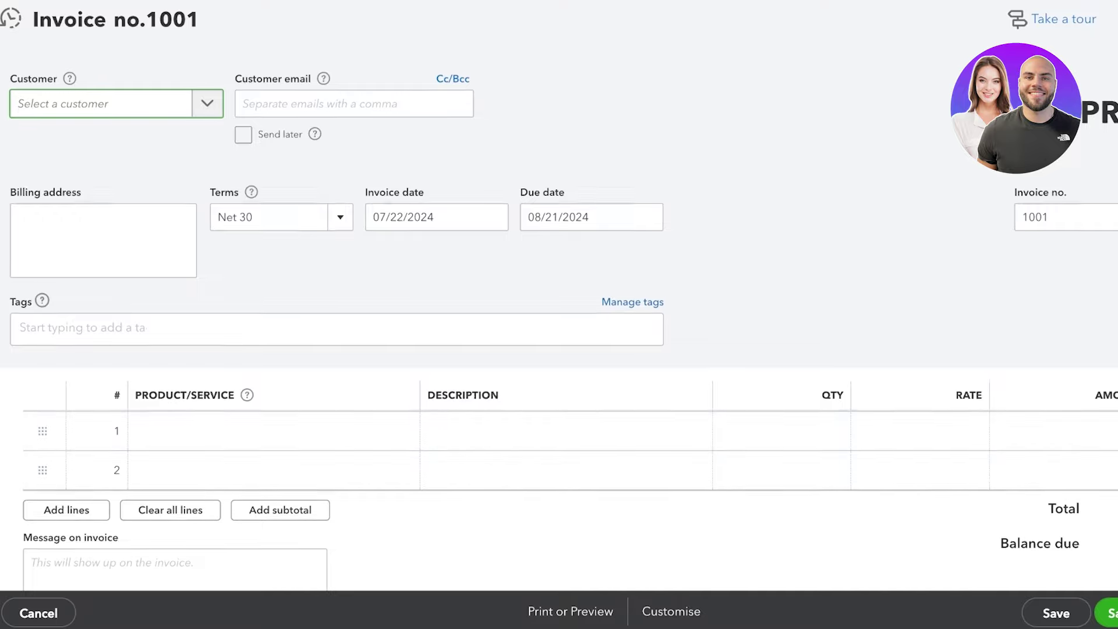